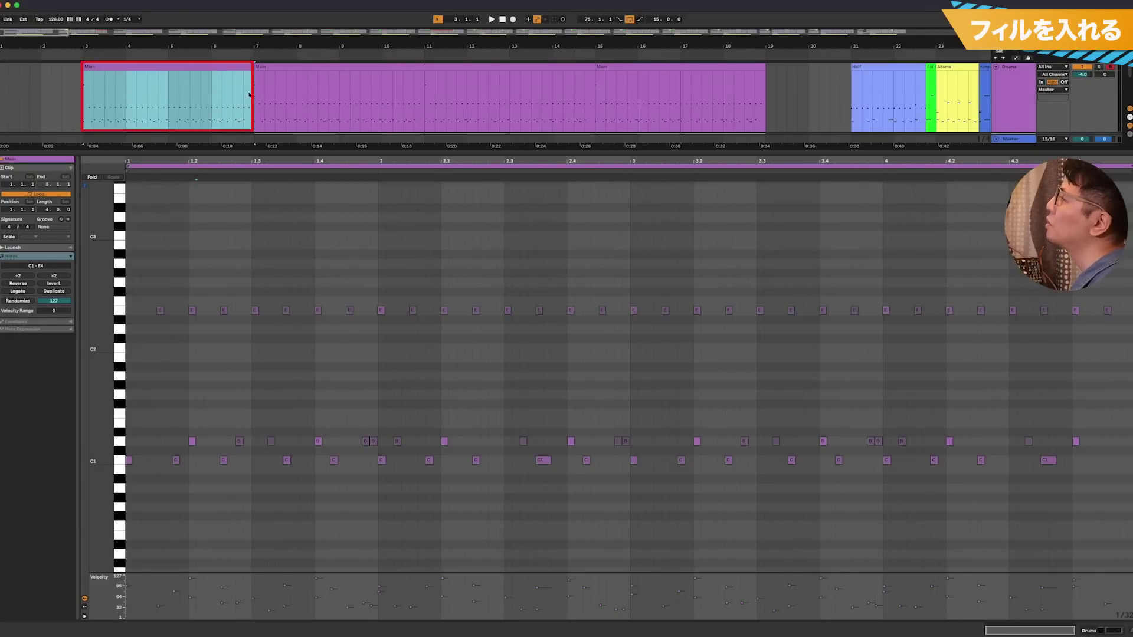
- Shorten the first Main drum clip so it ends at bar 6, and preview Funk Fill L-4 variant 25
left_click_drag(246, 65, 211, 65)
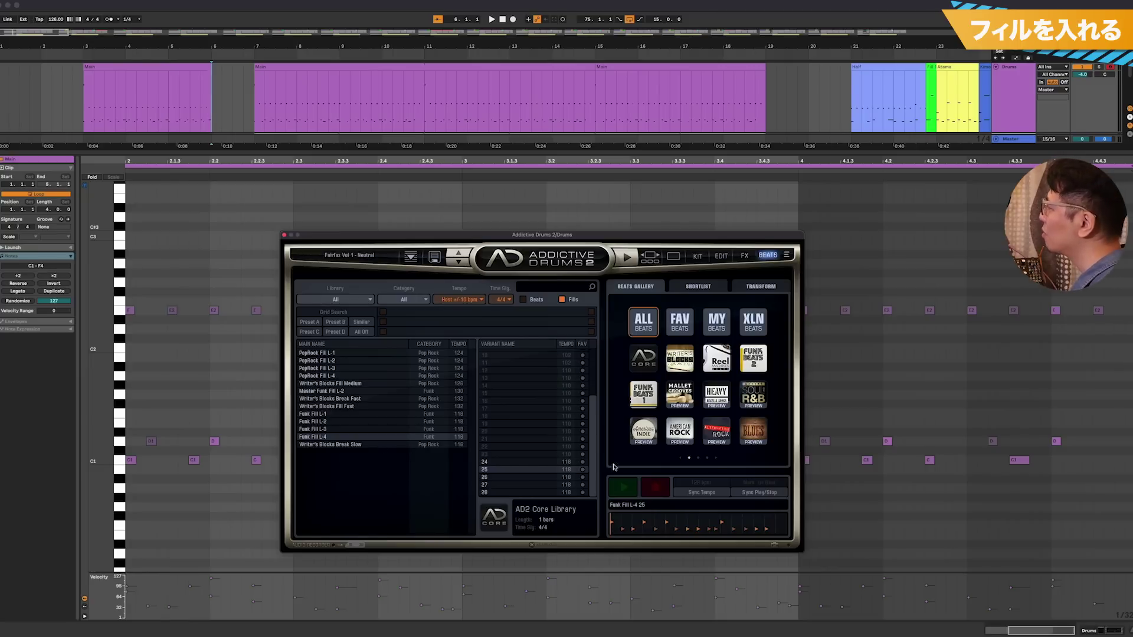
left_click(619, 488)
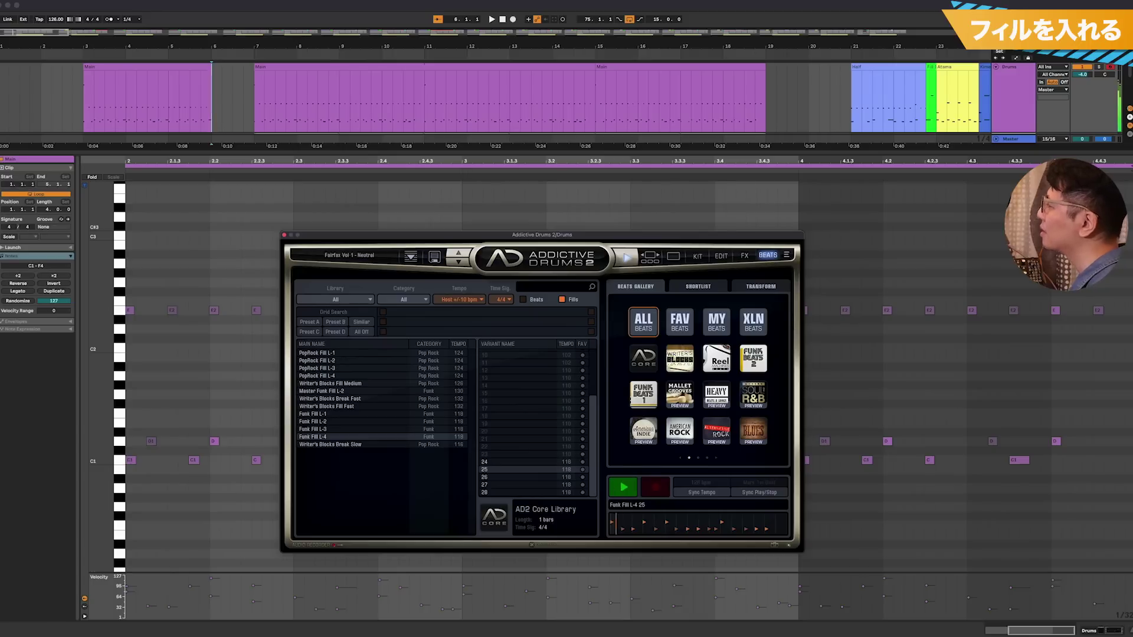
left_click(622, 493)
- Place Funk Fill L-4 25 at bar 6 of the Drums track without importing tempo data, and colour the clip green
left_click_drag(625, 522, 218, 127)
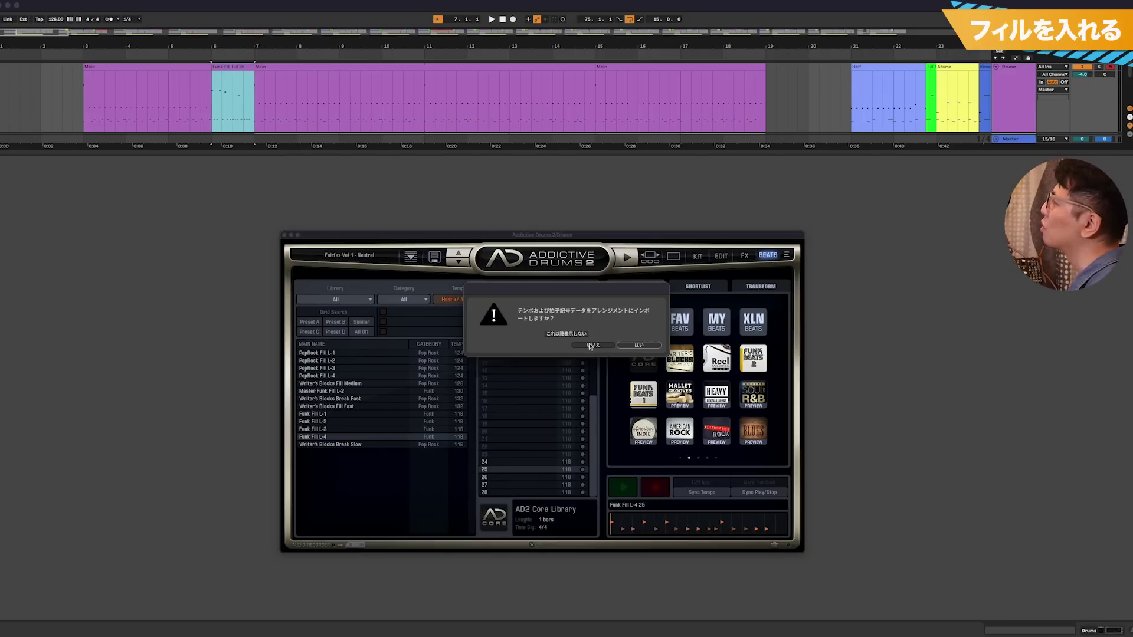
left_click(590, 346)
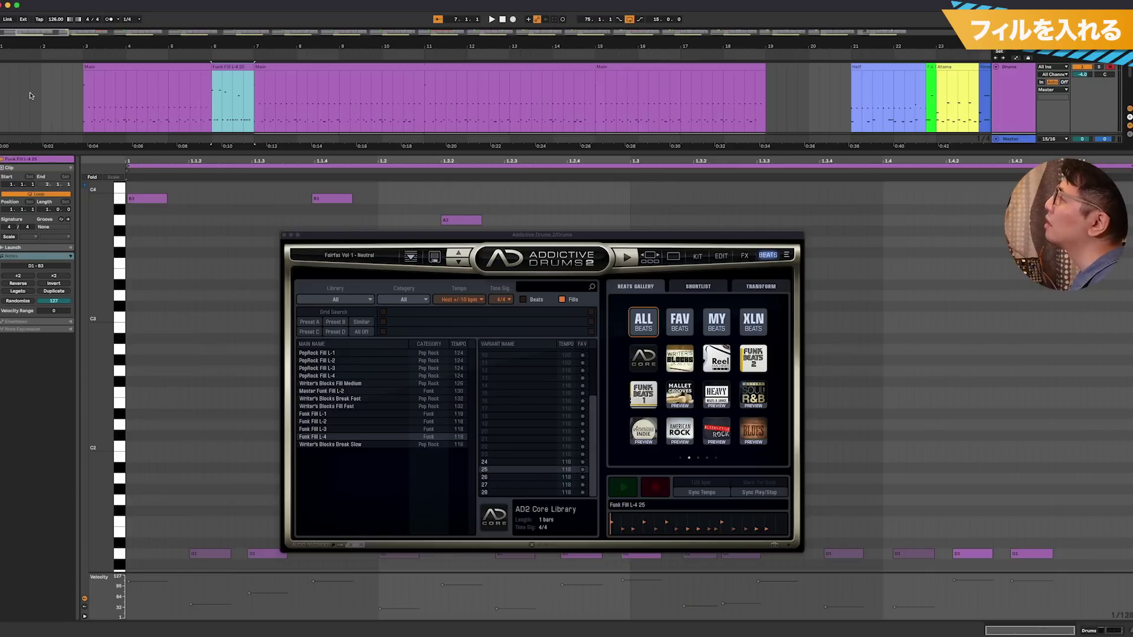
right_click(228, 70)
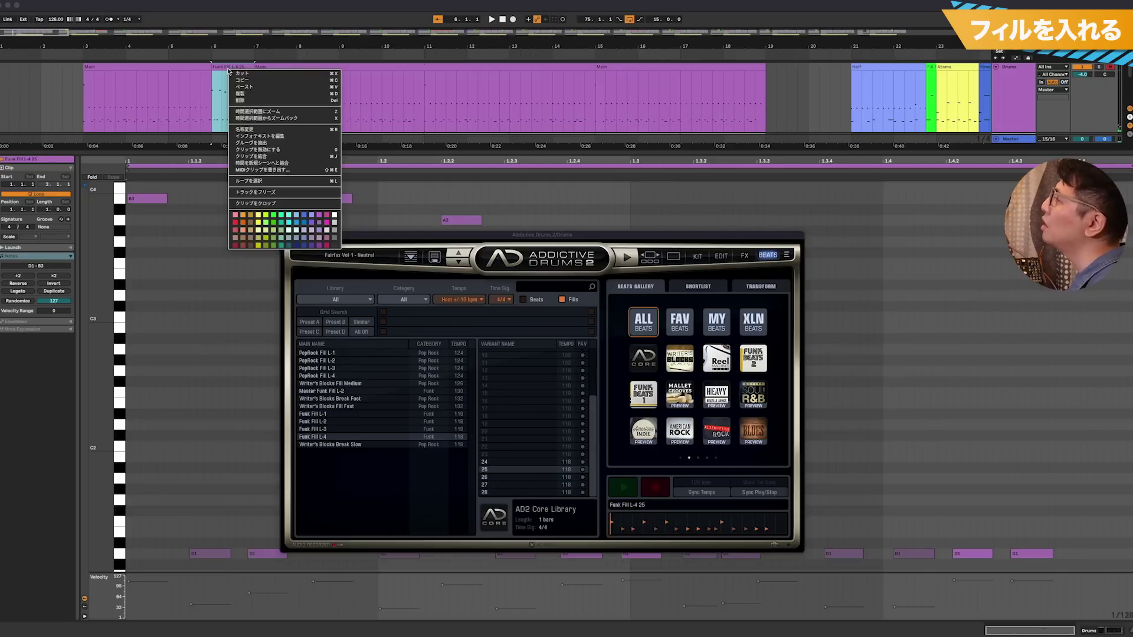
left_click(273, 216)
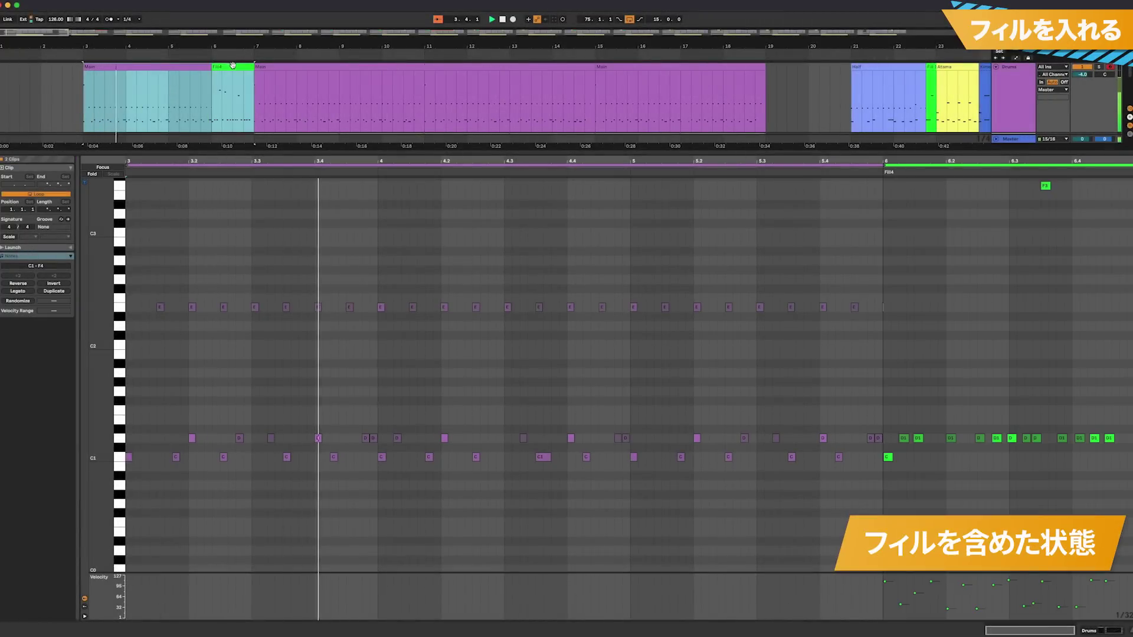
- Raise the E2 hi-hat note at 5.3.3 to G2 in the Main clip just before the fill
scroll(395, 345, "up", 3)
scroll(395, 345, "up", 2)
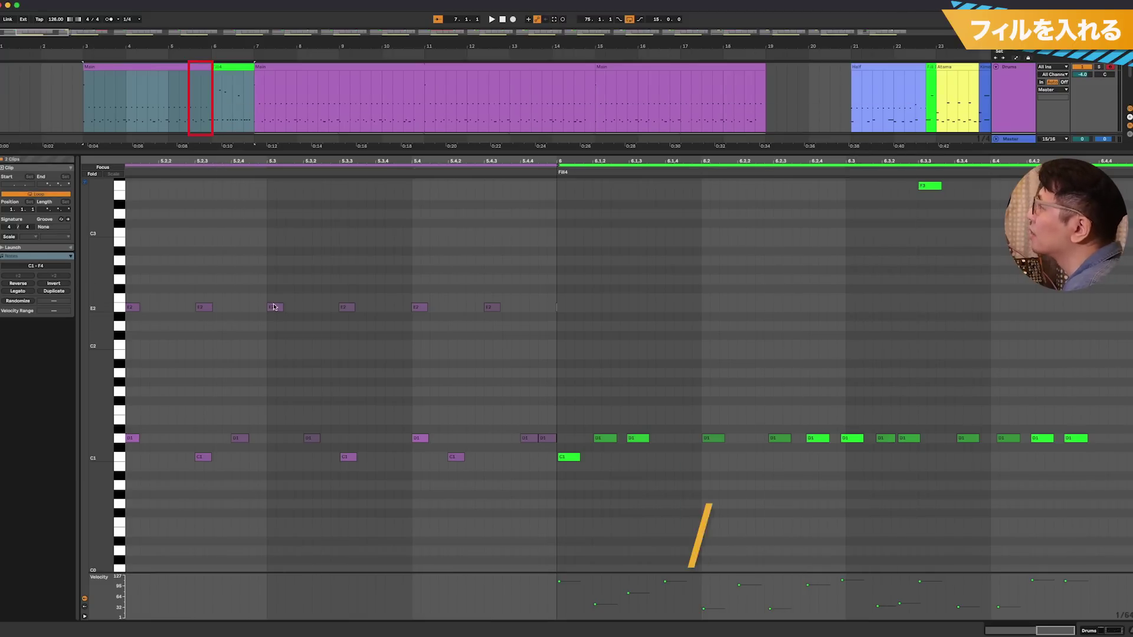
left_click(274, 309)
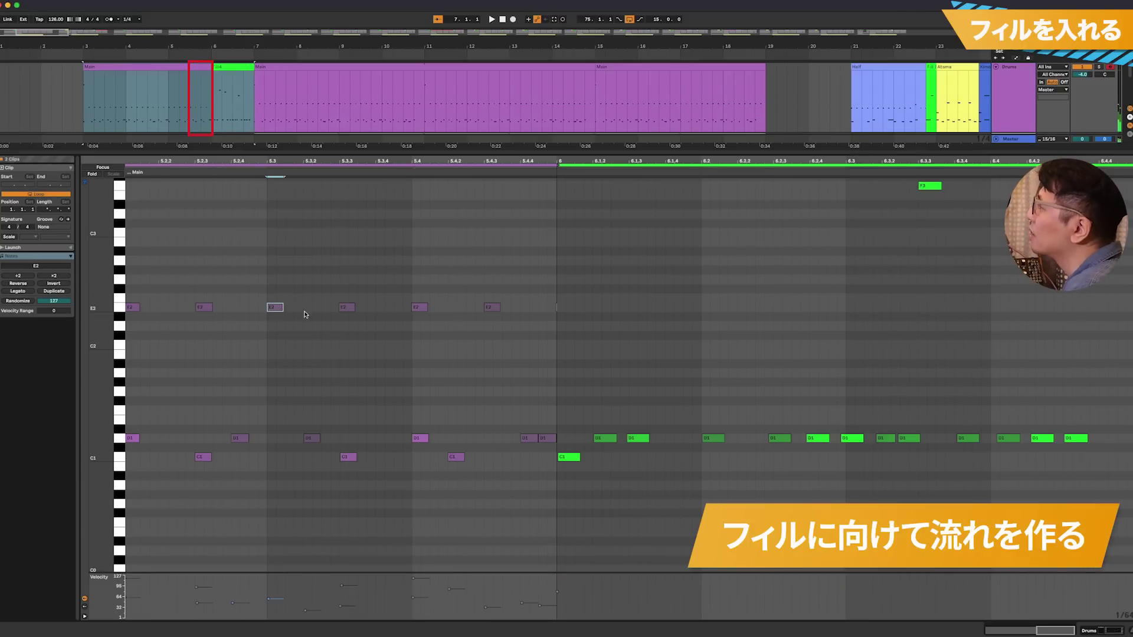
left_click(345, 308)
key("Up")
key("Up")
key("Up")
- Raise the E2 hi-hat notes at 5.4 and 5.4.3 to A2 and B2, and play back the lead-in to the fill
left_click(419, 308)
key("Up")
key("Up")
key("Up")
key("Up")
key("Up")
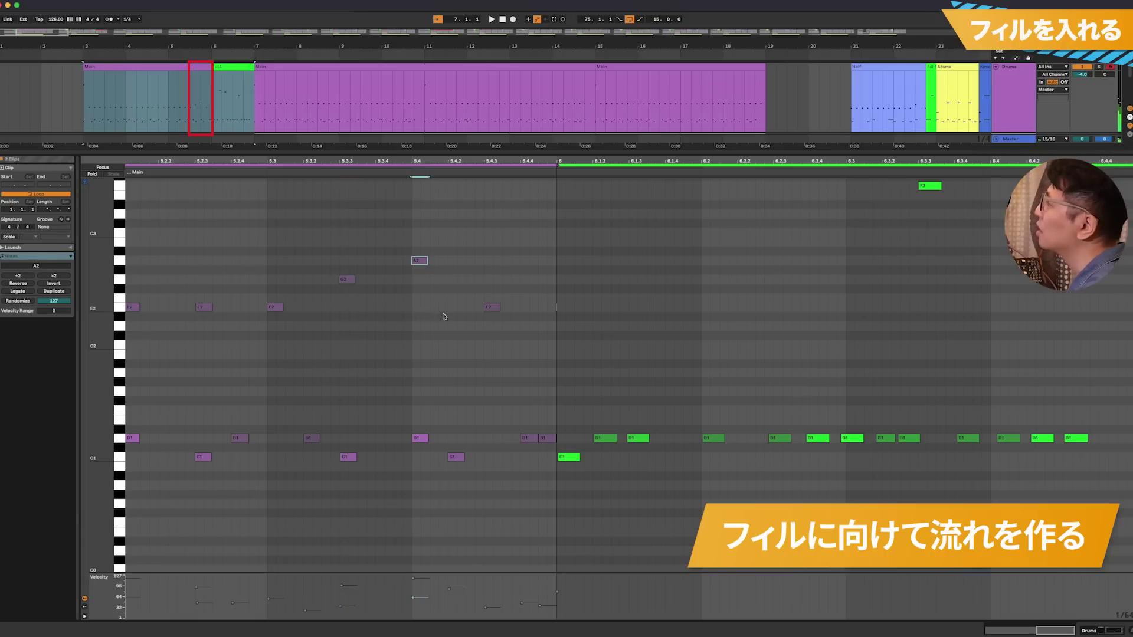
left_click(493, 315)
left_click(492, 308)
key("Up")
key("Up")
key("Up")
key("Up")
key("Up")
key("Up")
key("Up")
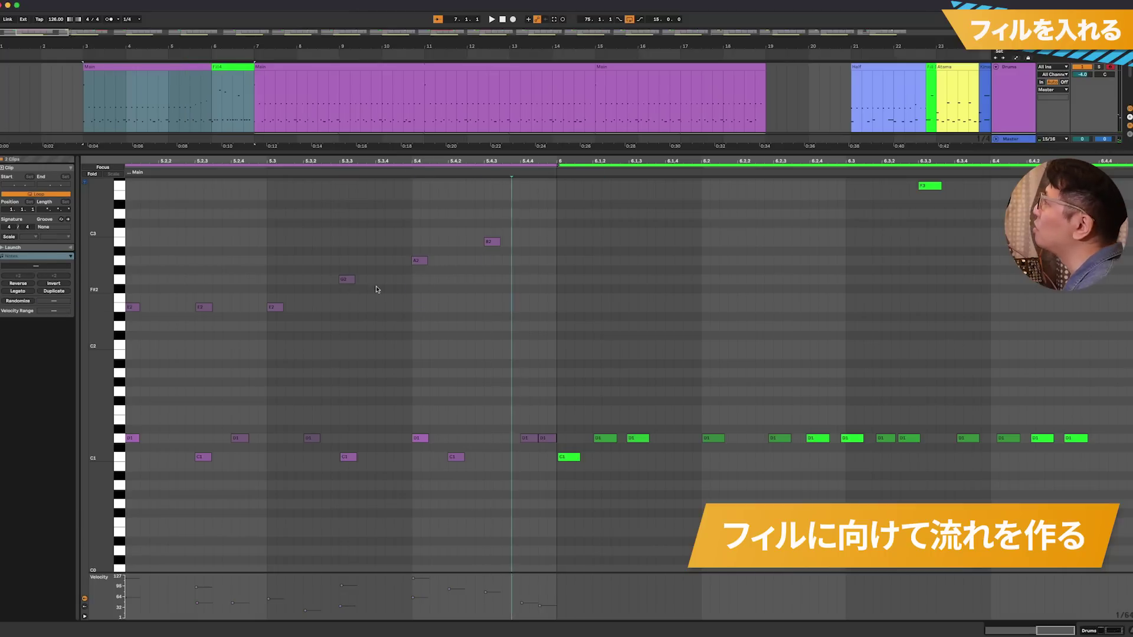
key("space")
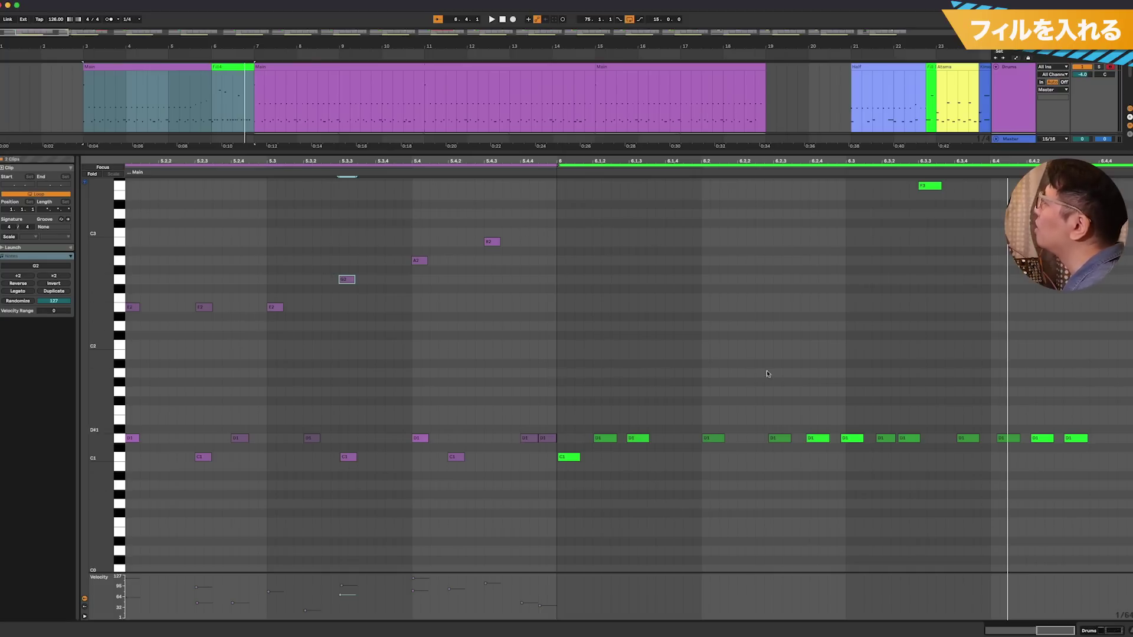
- Add a G4 note on the first beat of the green fill clip at bar 6
double_click(564, 246)
key("Up")
key("Up")
key("Up")
key("Up")
key("Up")
key("Up")
key("Up")
key("Up")
key("Up")
key("Up")
key("Up")
key("Up")
key("Up")
key("Up")
key("Up")
key("Up")
key("Up")
key("Up")
key("Up")
key("Up")
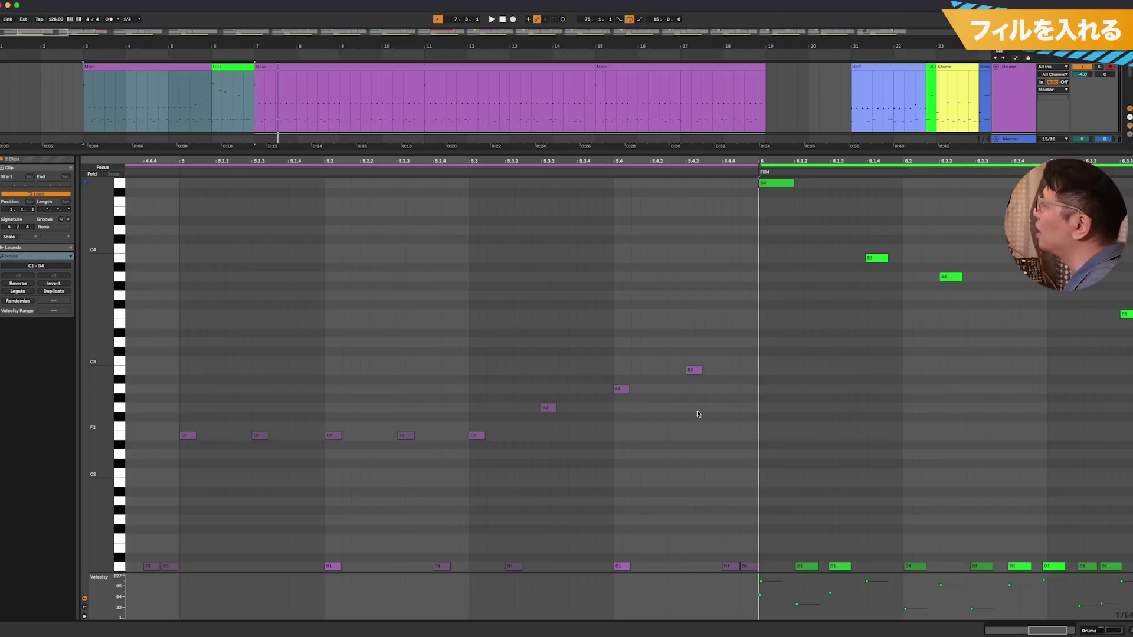
- Replace the A2 and B2 notes before the fill with a single F4 note at 5.4, and play back the passage
left_click_drag(752, 330, 606, 442)
key("Delete")
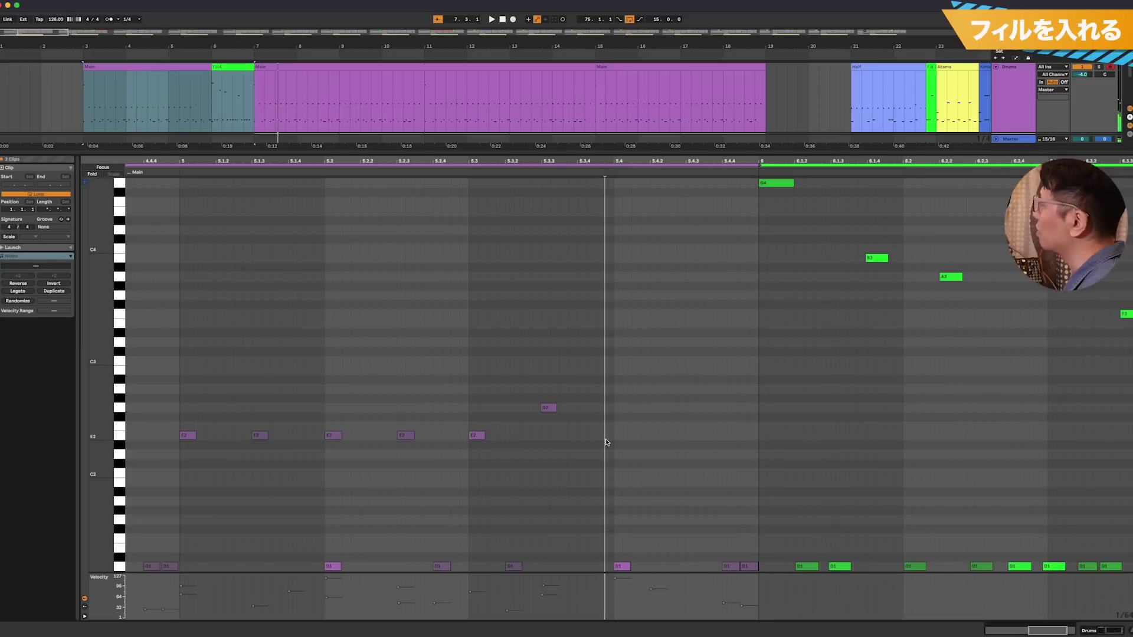
scroll(620, 345, "up", 3)
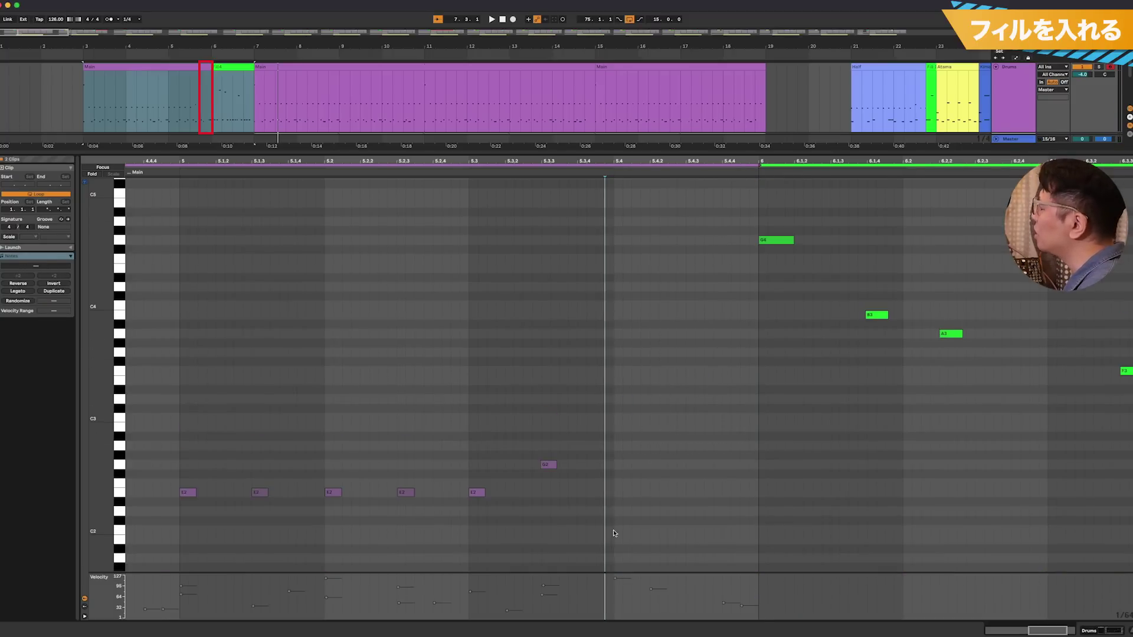
scroll(635, 278, "up", 5)
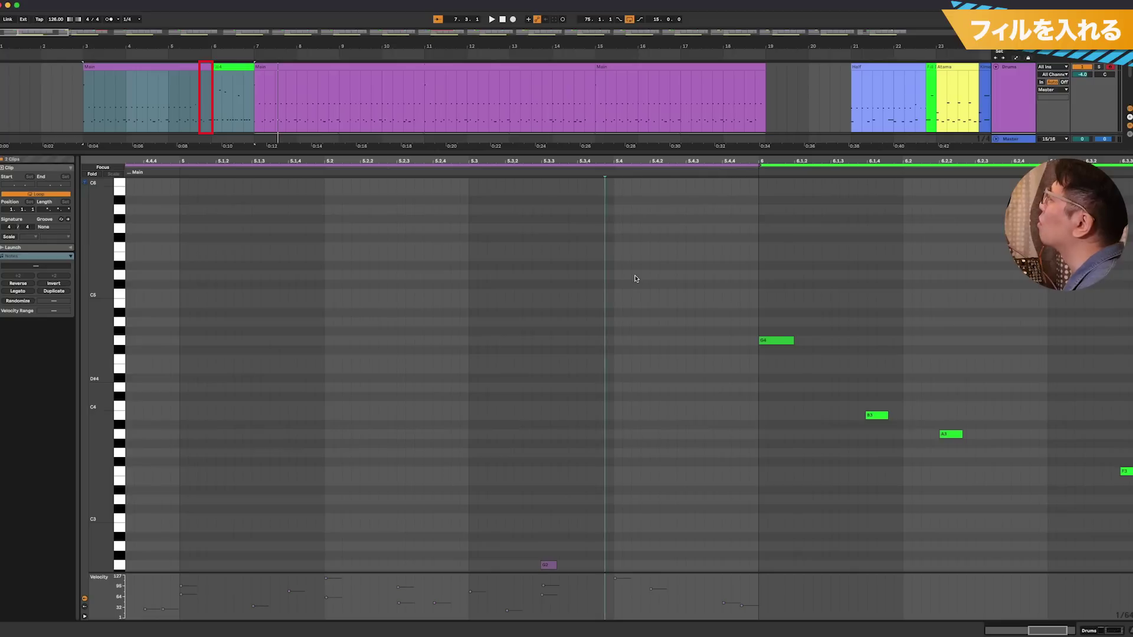
double_click(618, 228)
key("shift+Down")
key("Down")
key("Down")
scroll(604, 324, "down", 7)
key("space")
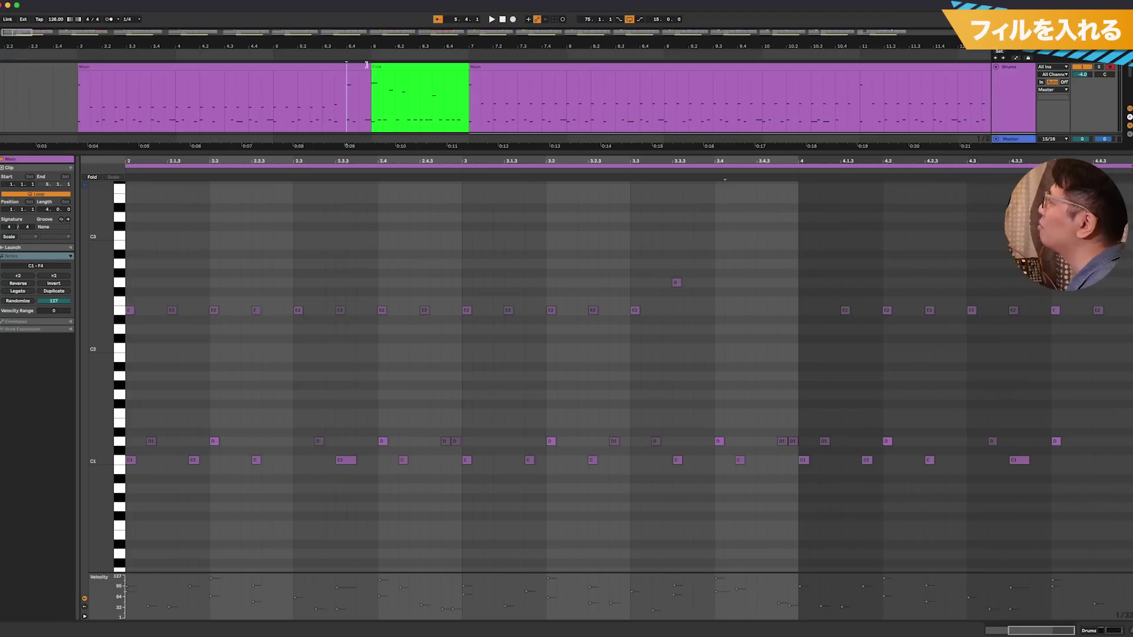
- Play back the arrangement from the start of the first Main clip at bar 3
left_click(121, 69)
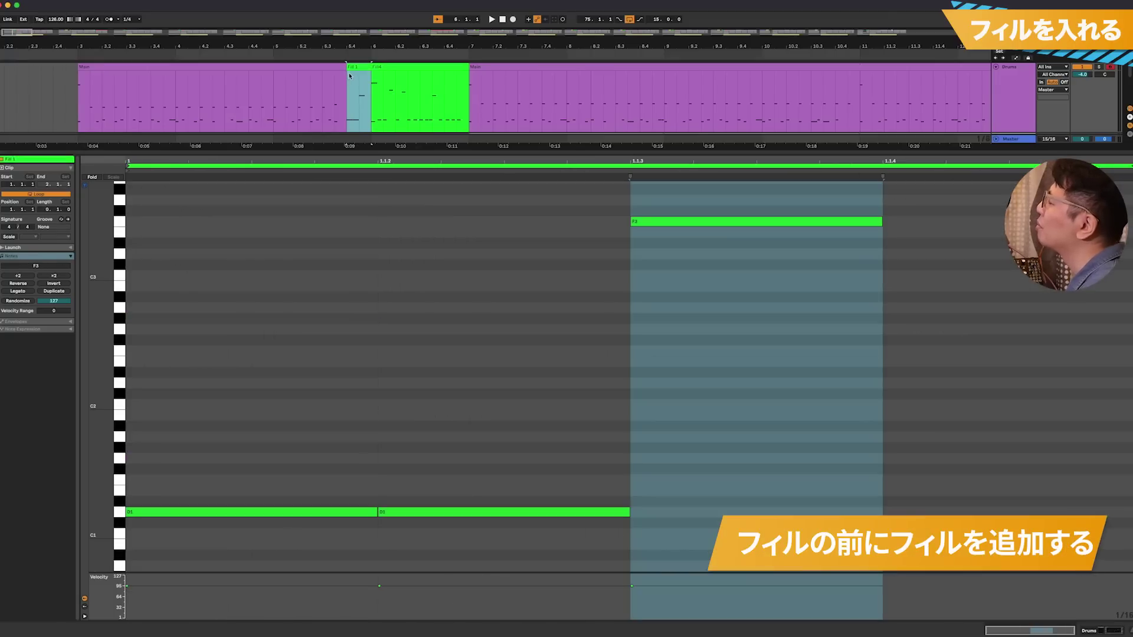
left_click(121, 68)
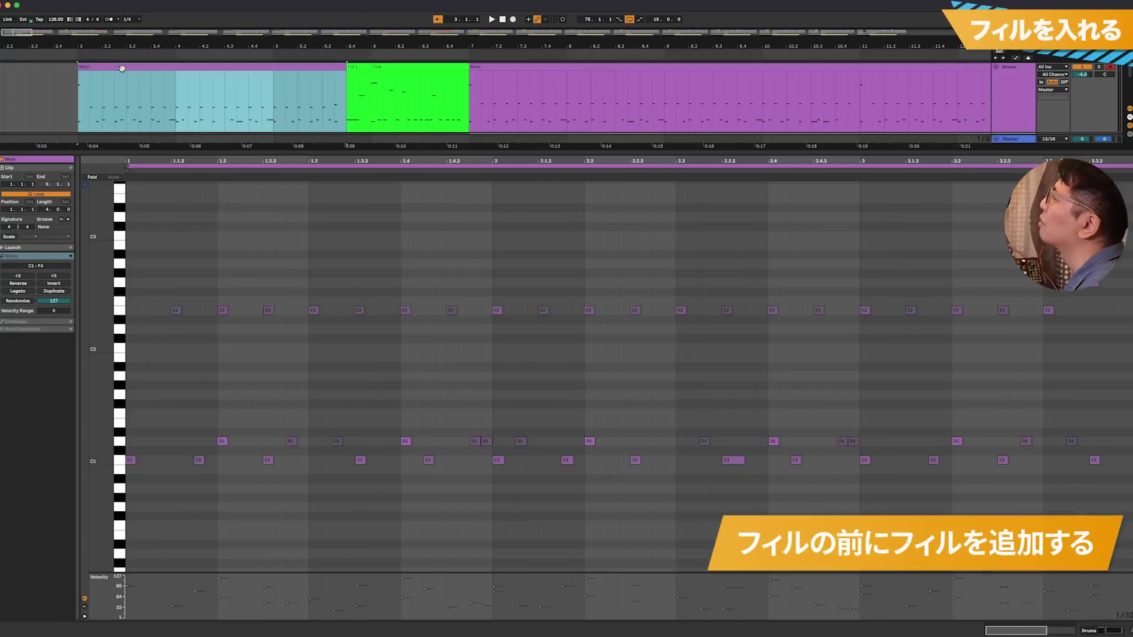
key("space")
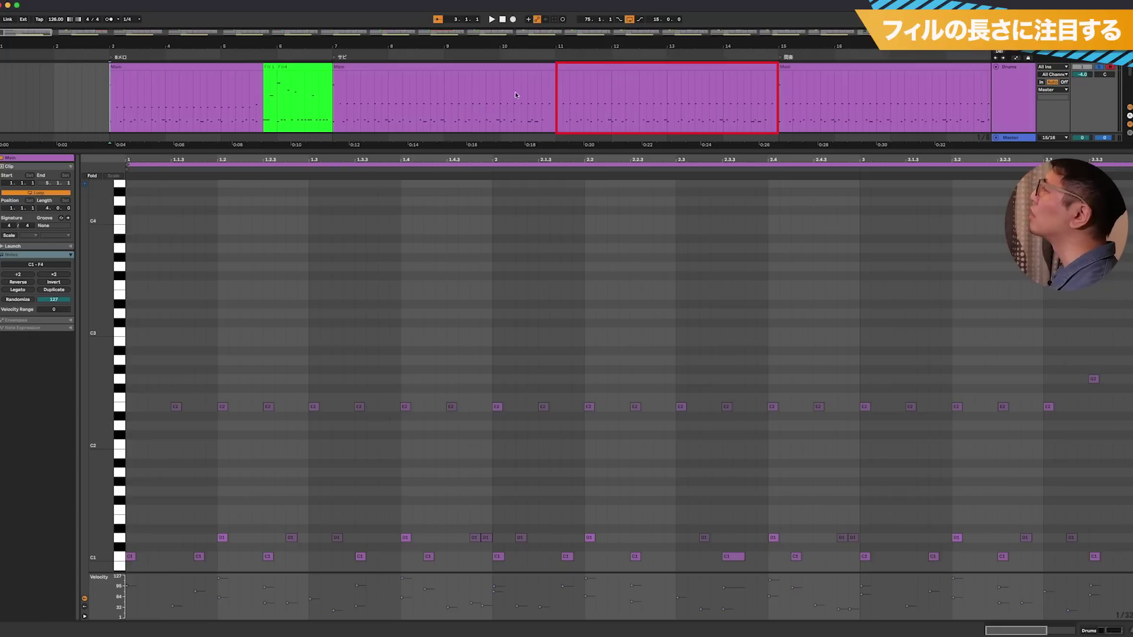
- Select the last beat before bar 11 on the Drums track and audition Writer's Blocks Fill Medium L-2 05
left_click(555, 89)
left_click_drag(555, 90, 540, 92)
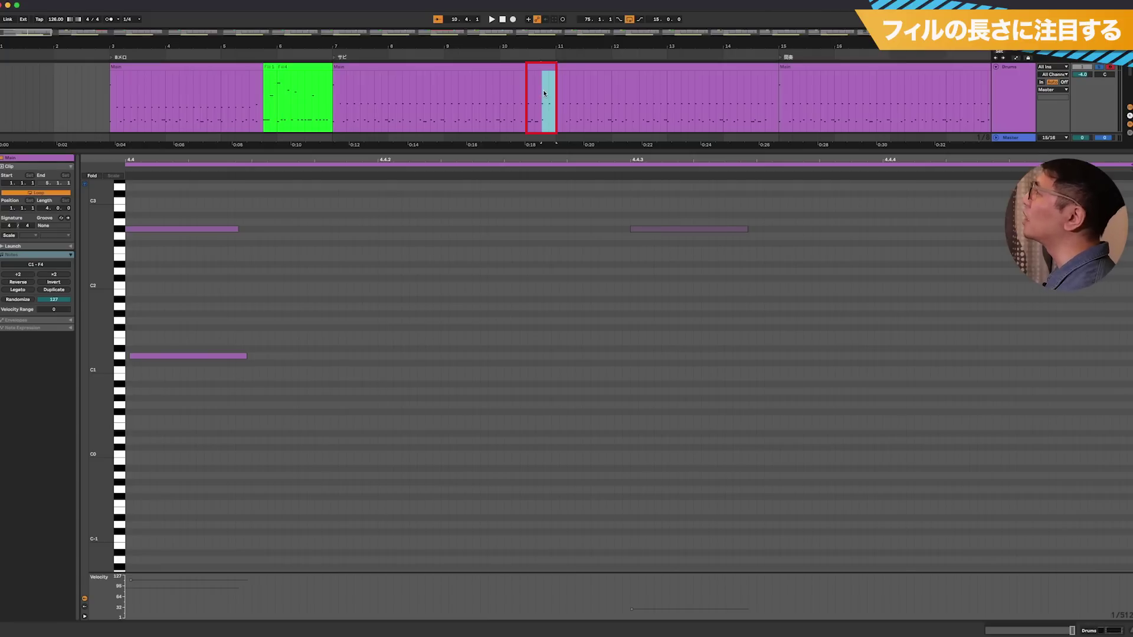
key("super+alt+p")
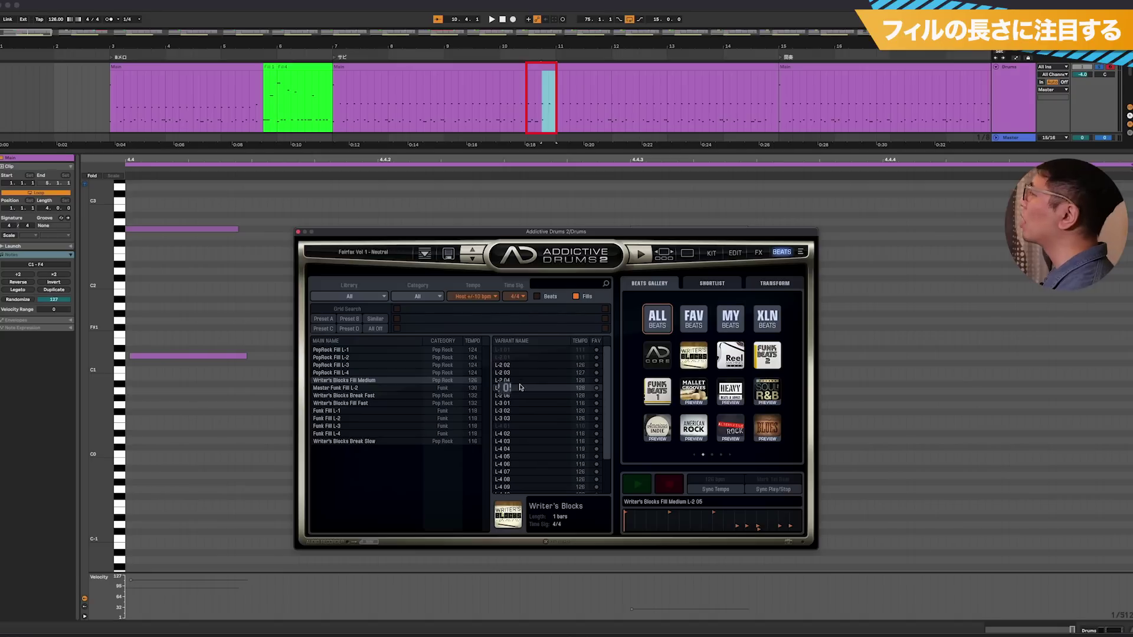
left_click(632, 486)
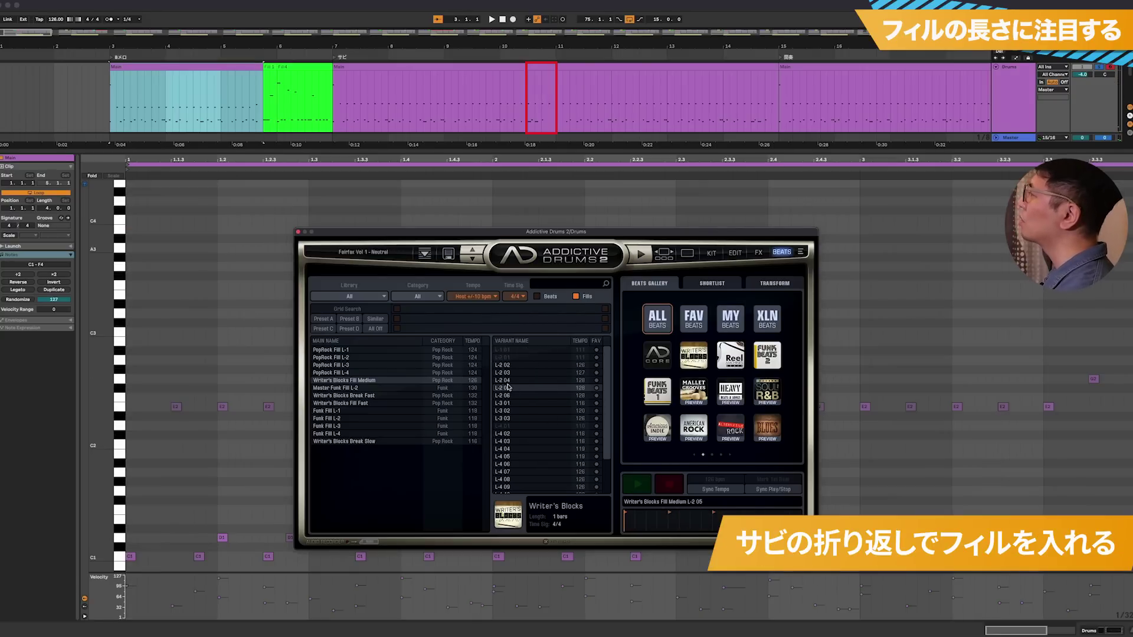
- Place the last two beats of Writer's Blocks Fill Medium L-2 05 directly before bar 11 and colour the clip mint green
left_click_drag(508, 387, 54, 98)
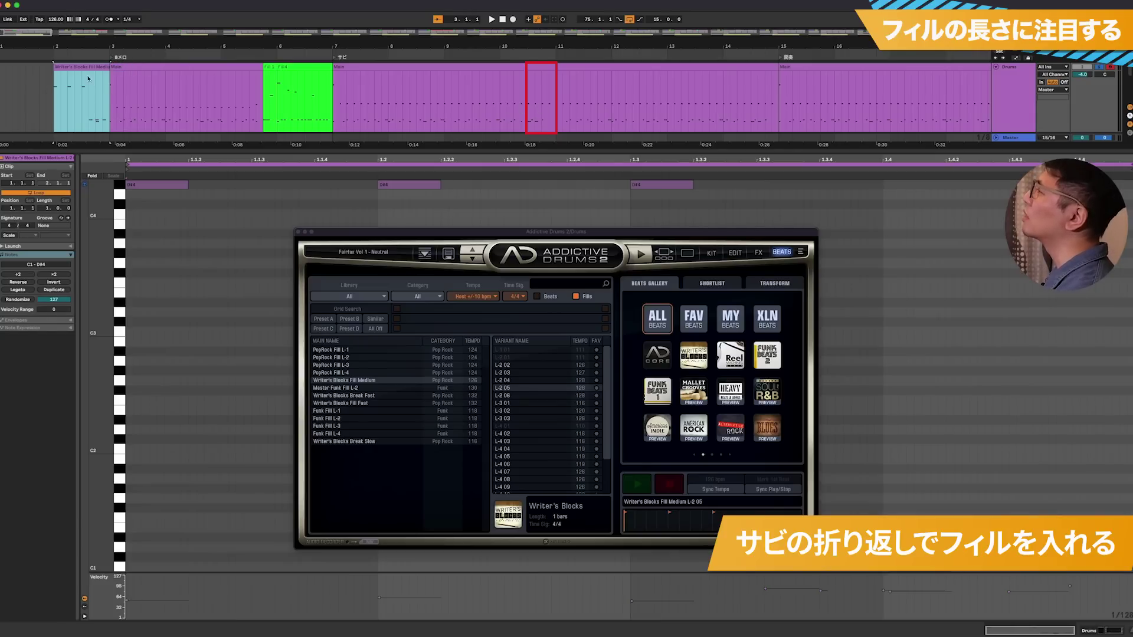
left_click_drag(54, 65, 548, 69)
right_click(551, 68)
left_click(598, 208)
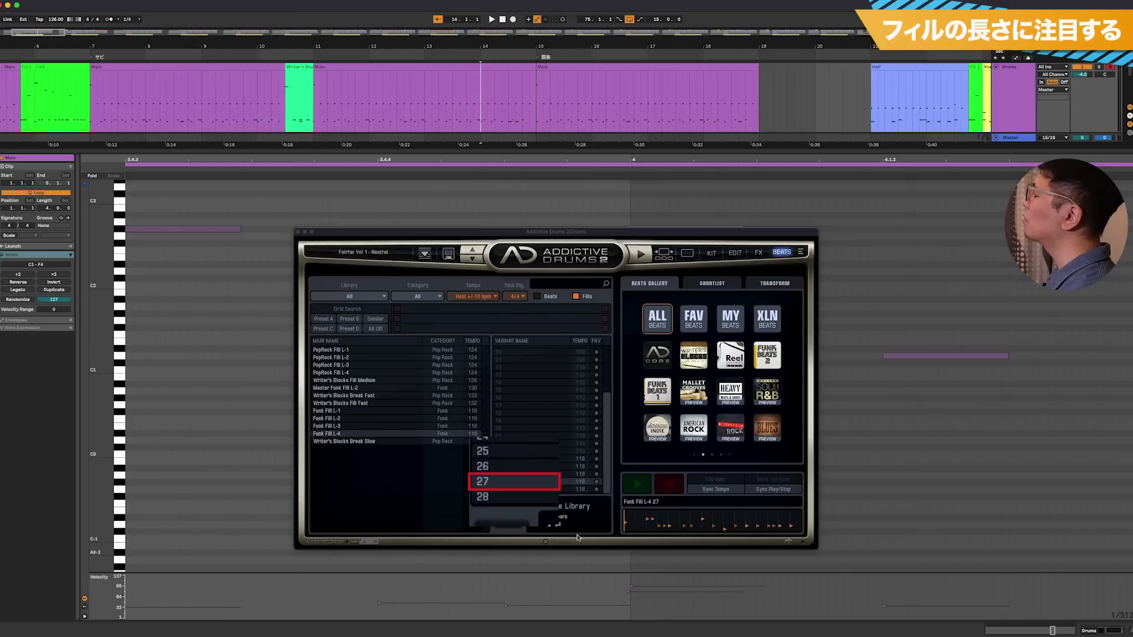
- Audition Funk Fill L-4 27, place it at bar 14 without importing tempo data, and play back the drums
left_click(636, 484)
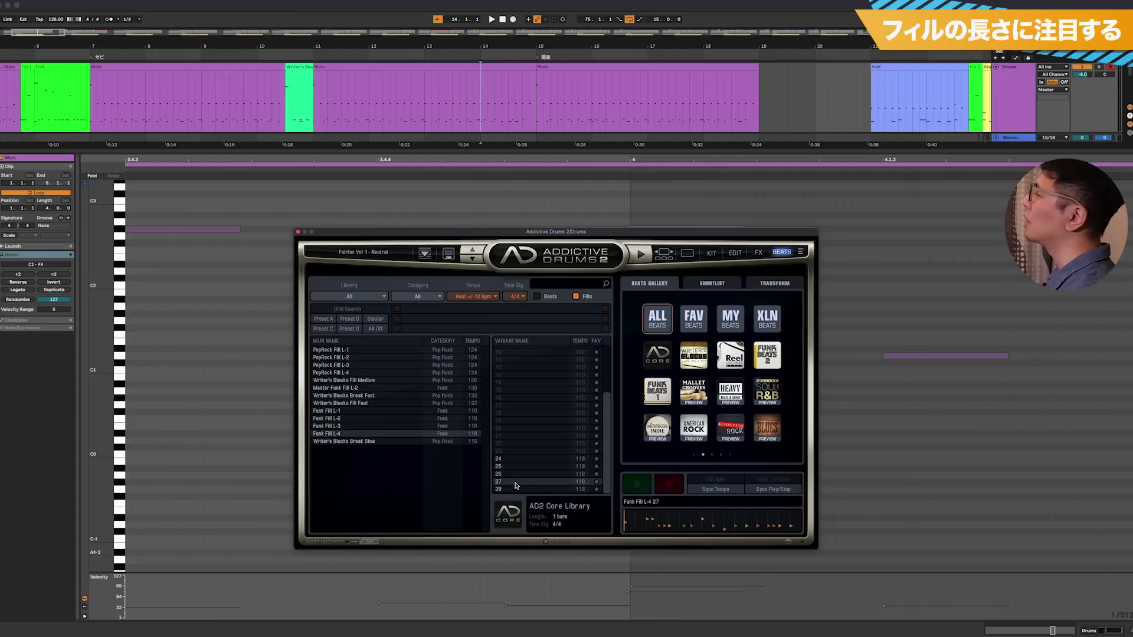
mouse_move(516, 485)
left_mouse_down()
mouse_move(547, 270)
mouse_move(526, 119)
mouse_move(483, 100)
left_mouse_up()
left_click(593, 345)
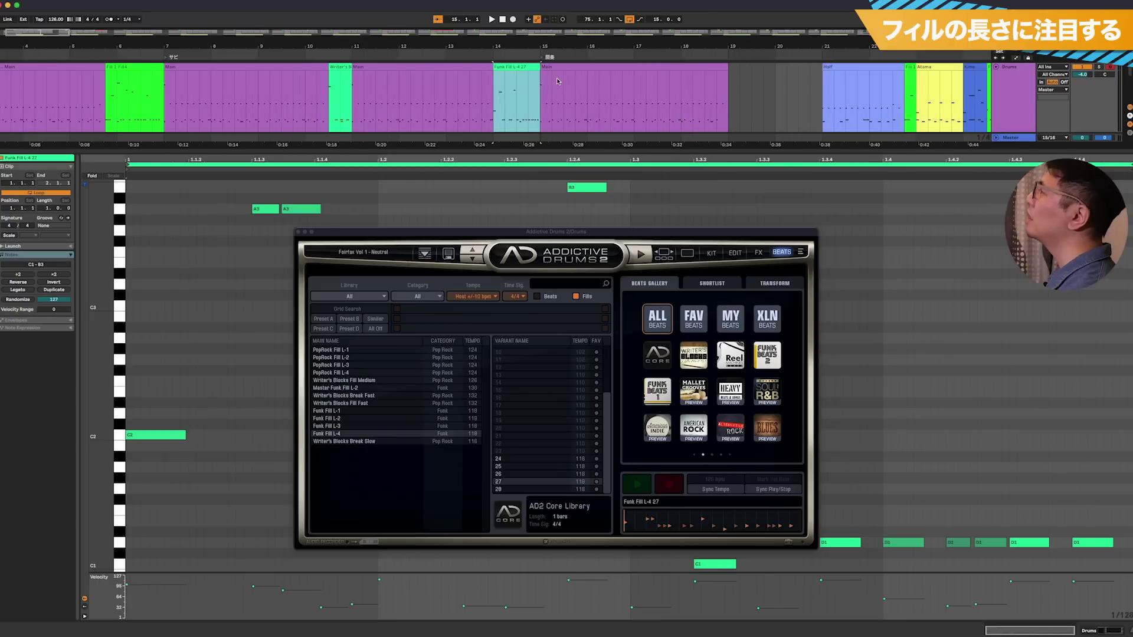
left_click(129, 94)
key("space")
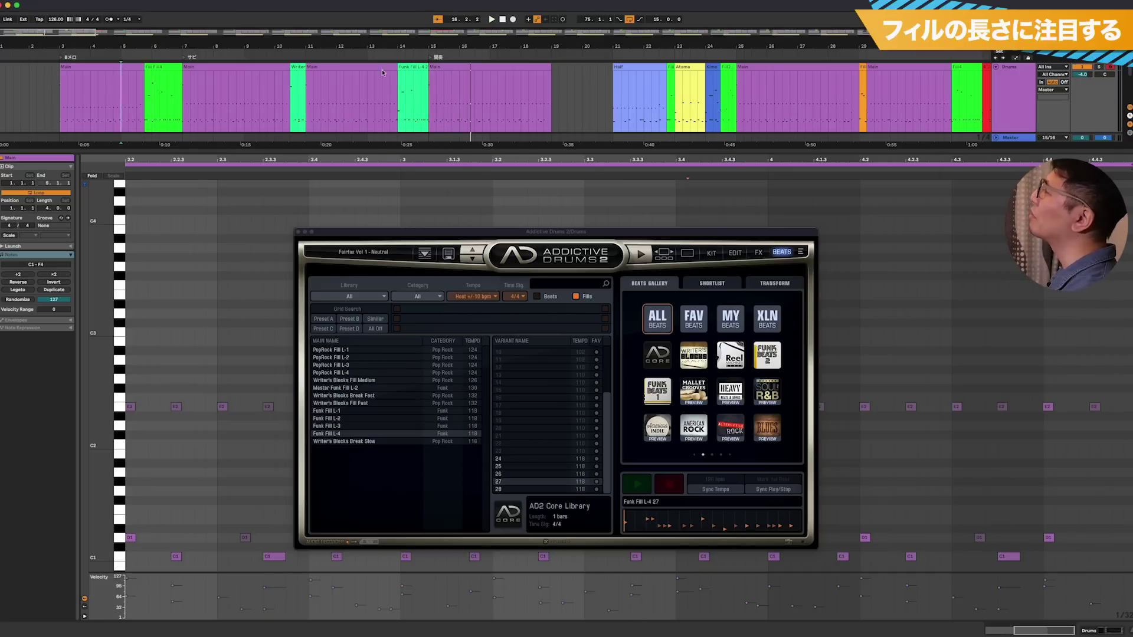
- Replace the first two beats of the fill at bar 14 with Funk Fill L-4 24 and colour it mint green
mouse_move(414, 102)
left_mouse_down()
mouse_move(429, 102)
mouse_move(397, 99)
left_mouse_up()
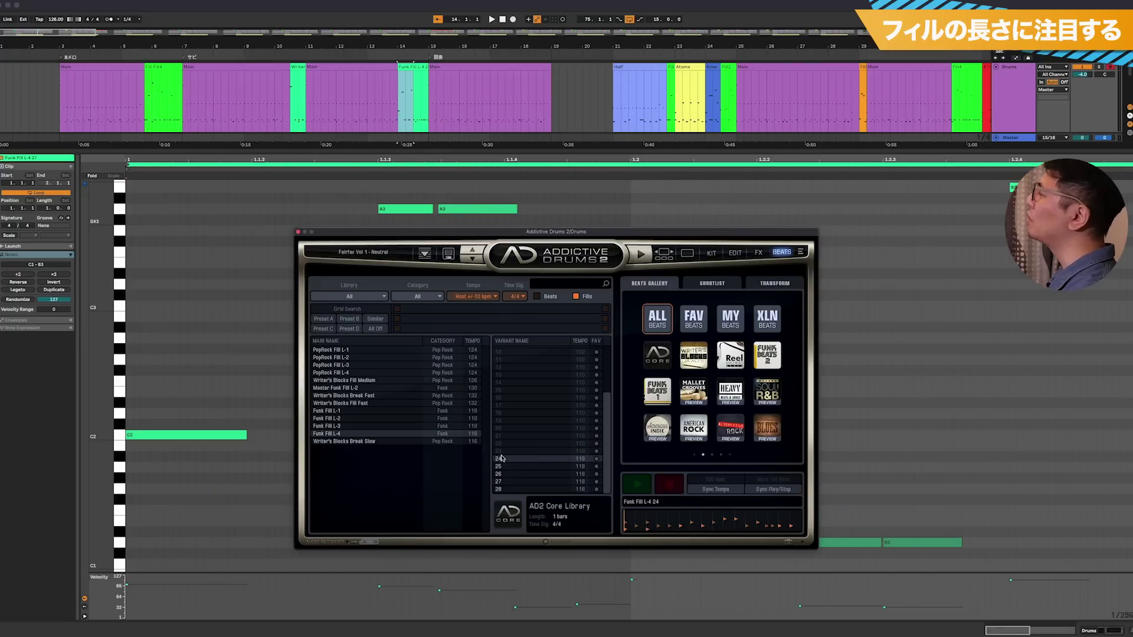
left_click_drag(507, 456, 415, 75)
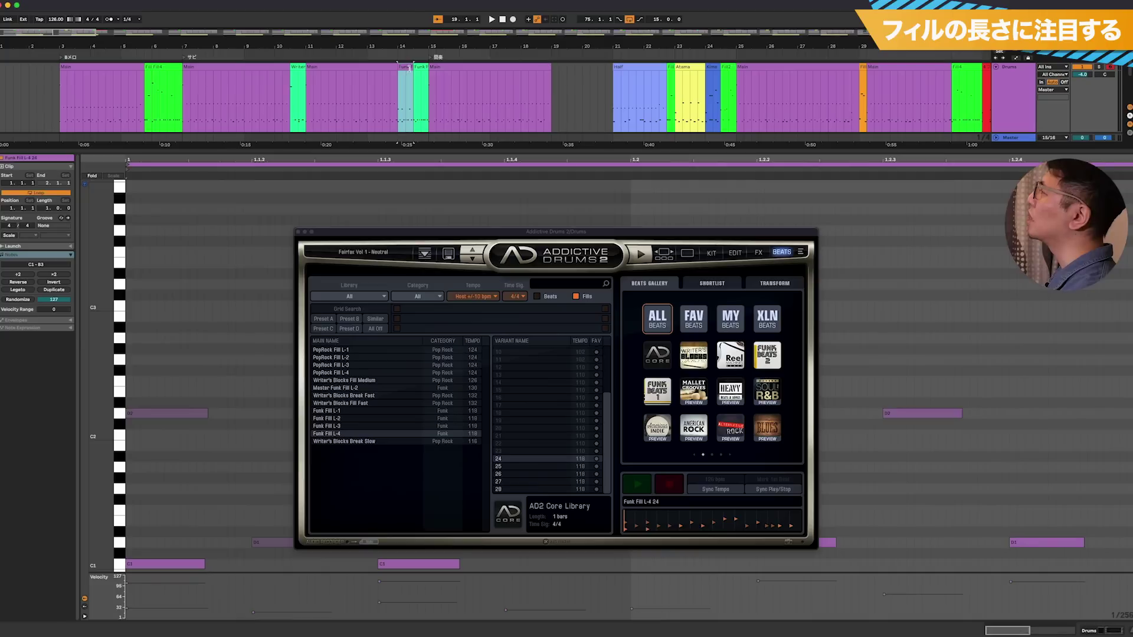
right_click(408, 69)
left_click(464, 195)
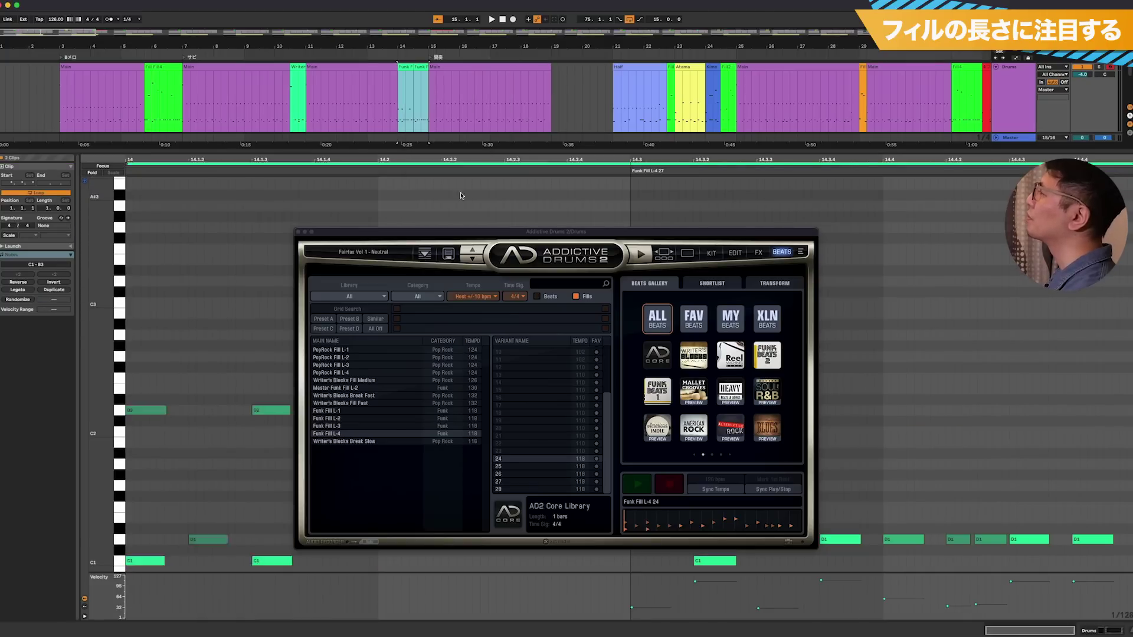
- Play back the combined fill at bar 14 from about a bar earlier
left_click(367, 93)
key("space")
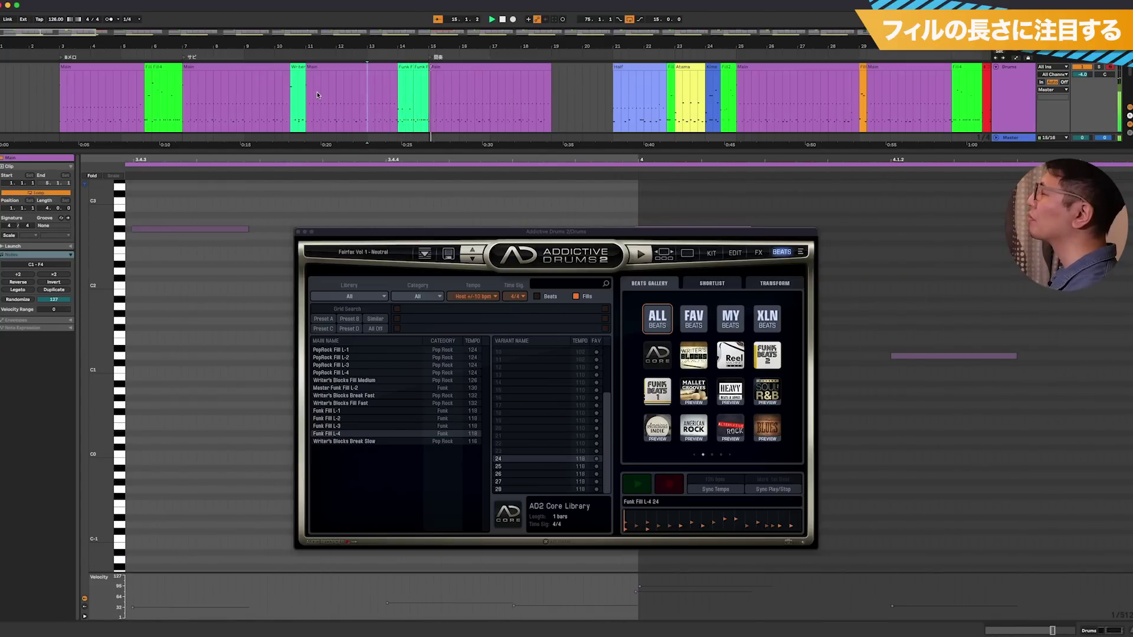
key("space")
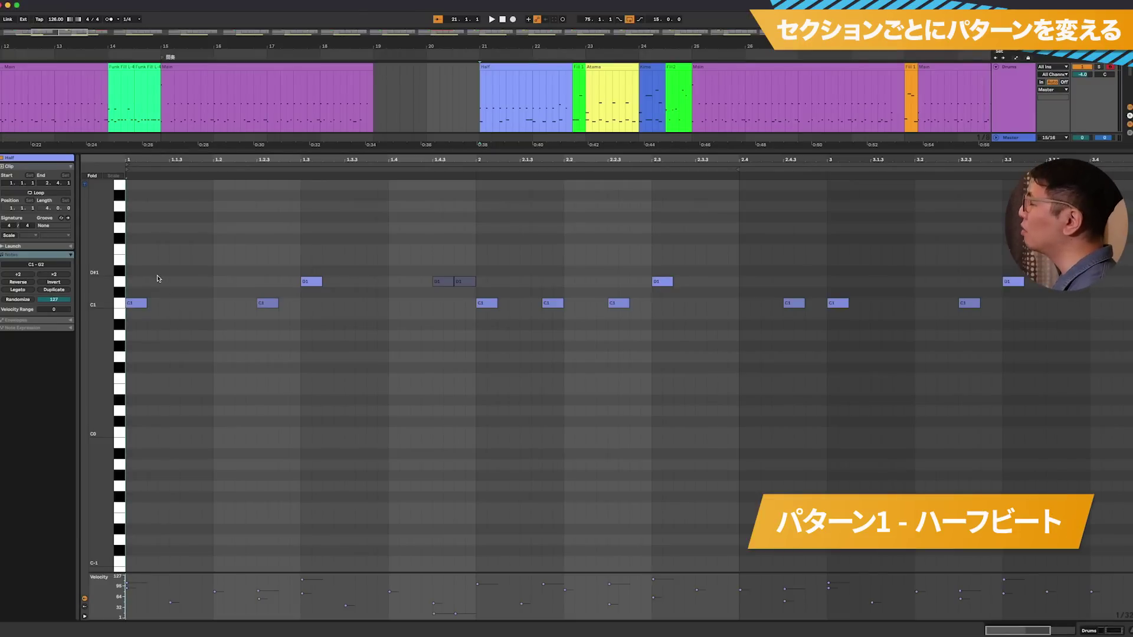
- Solo the Drums track and play back the Half beat clip at bar 21
left_click(1099, 68)
key("space")
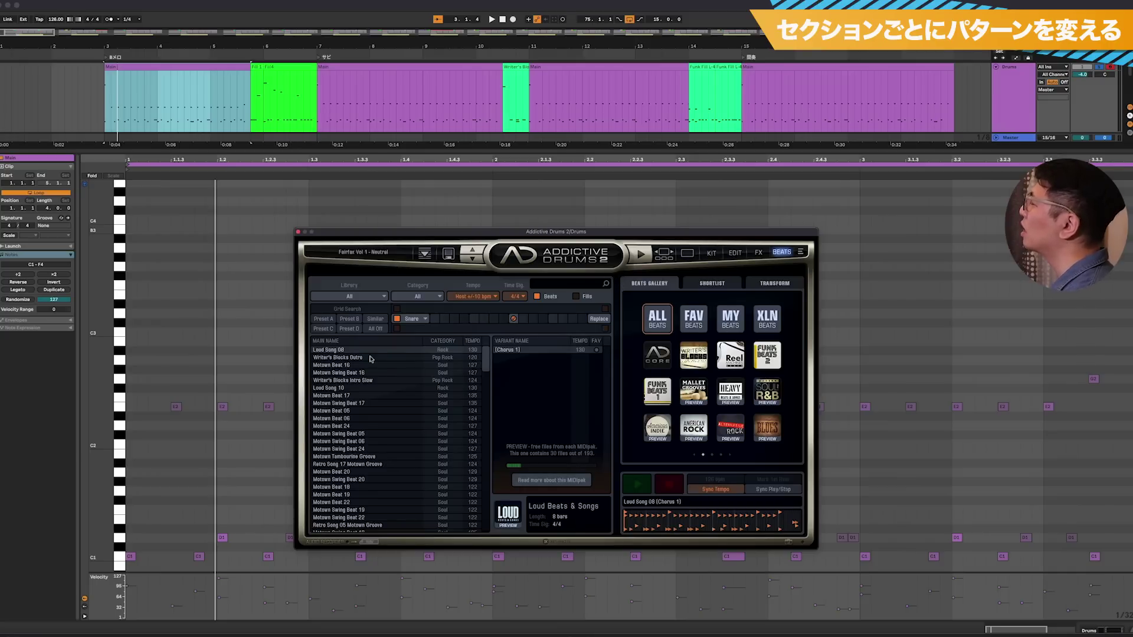
- Audition Loud Song 08 [Chorus 1] and place it on a new MIDI track at bar 3 without importing tempo data
left_click(637, 487)
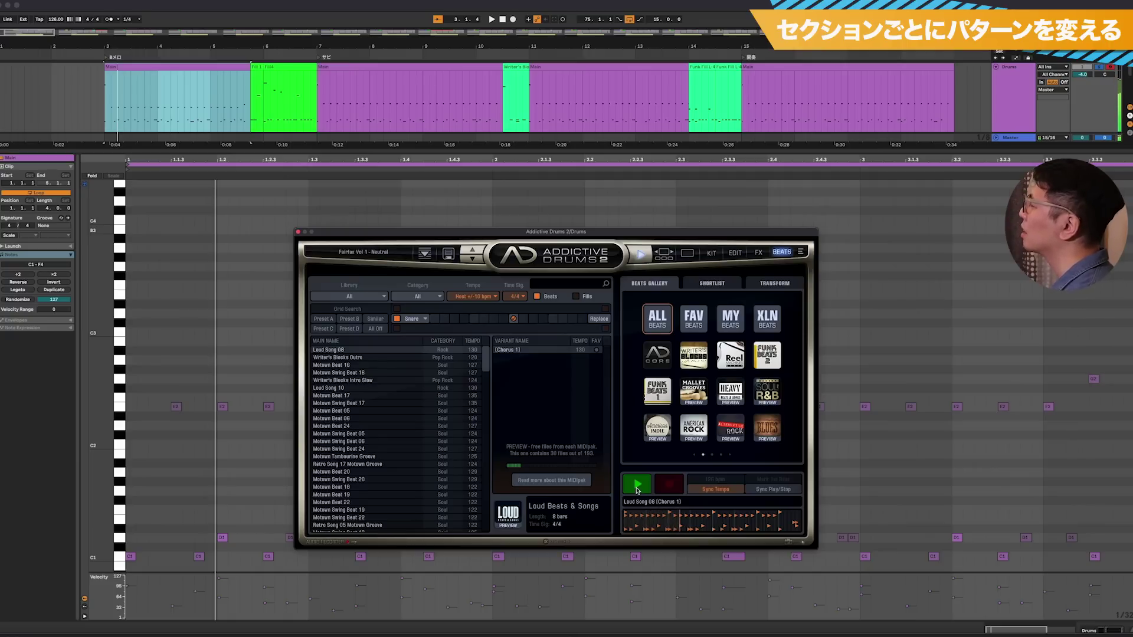
left_click(637, 487)
left_click_drag(709, 521, 108, 153)
left_click(596, 347)
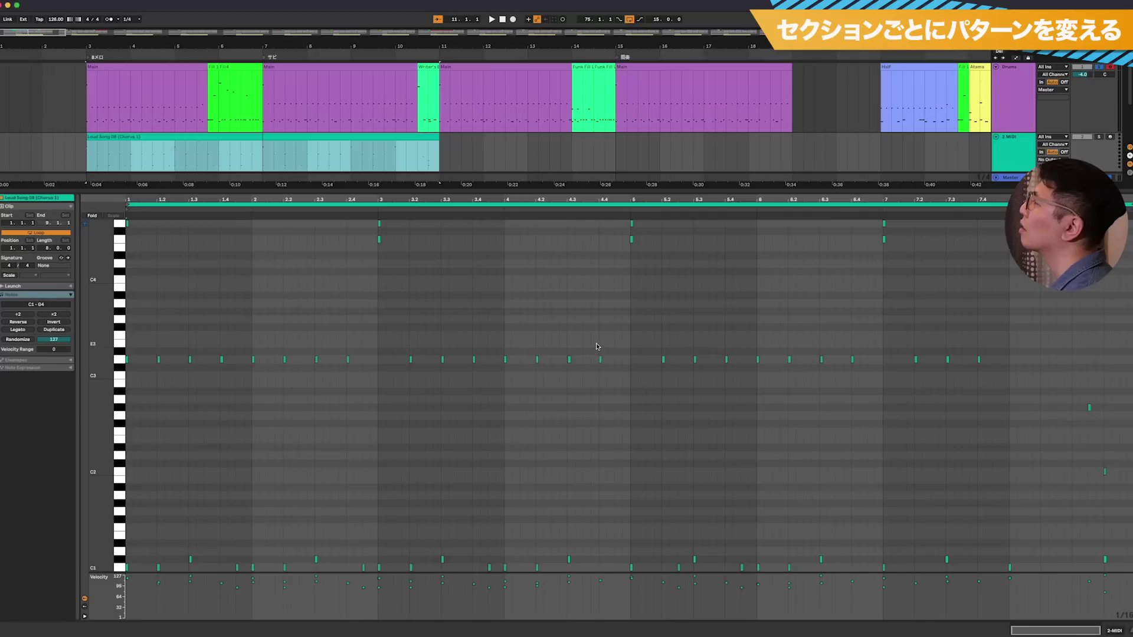
- Move the Loud Song 08 clip onto the Drums track at bar 3, play it back, and close the drum plugin window
mouse_move(438, 137)
left_mouse_down()
mouse_move(207, 137)
mouse_move(181, 68)
left_mouse_up()
left_click(87, 107)
left_click(1099, 67)
key("space")
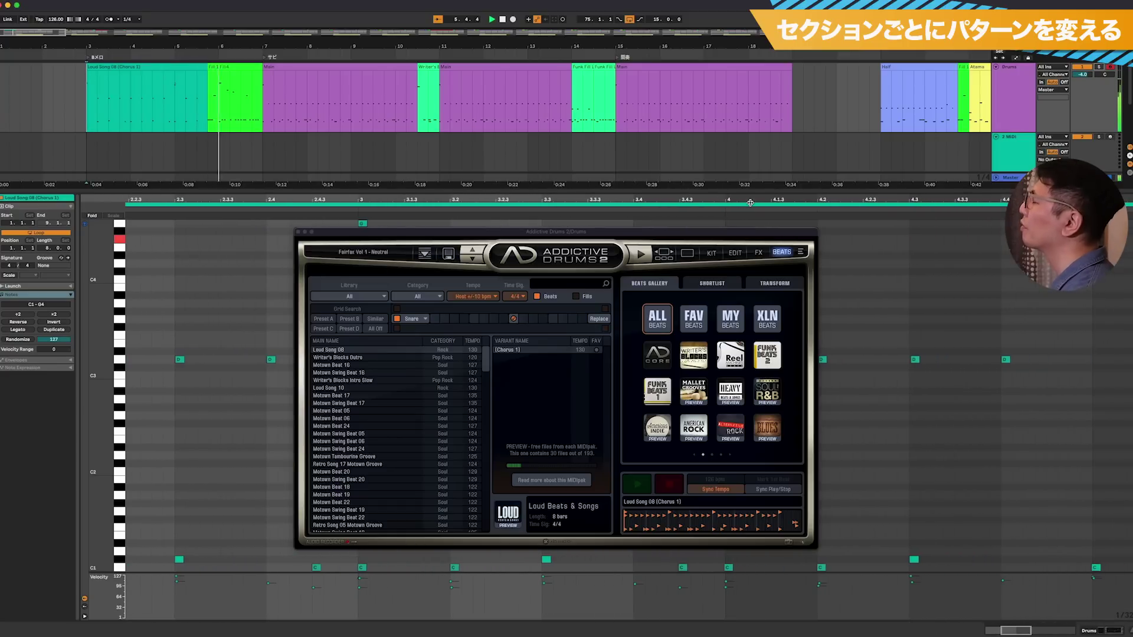
key("space")
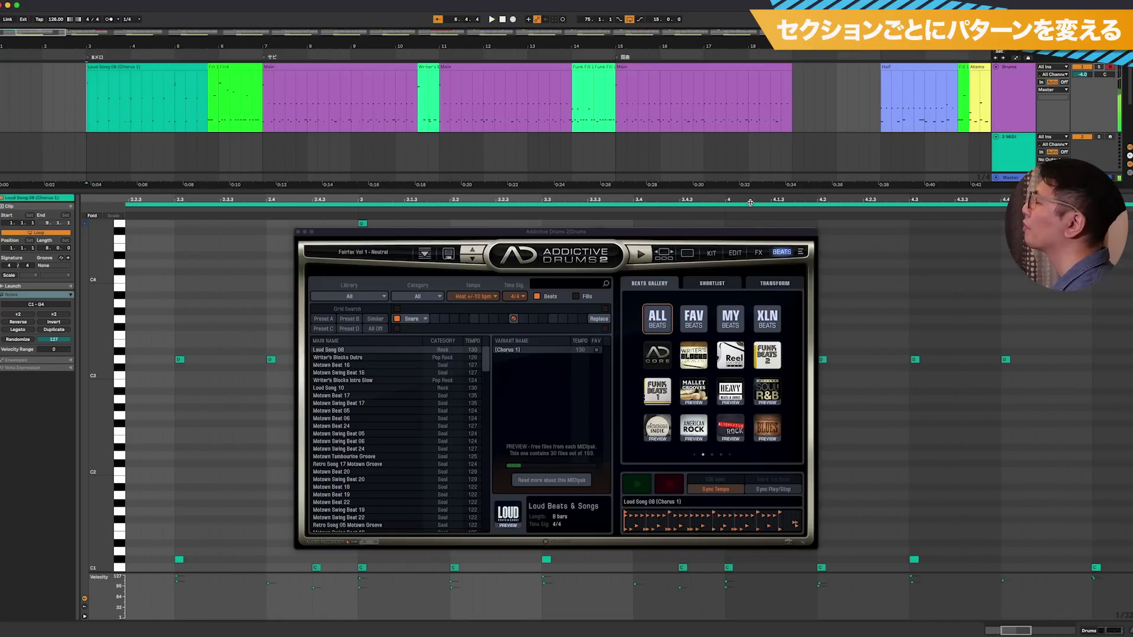
left_click(298, 231)
key("space")
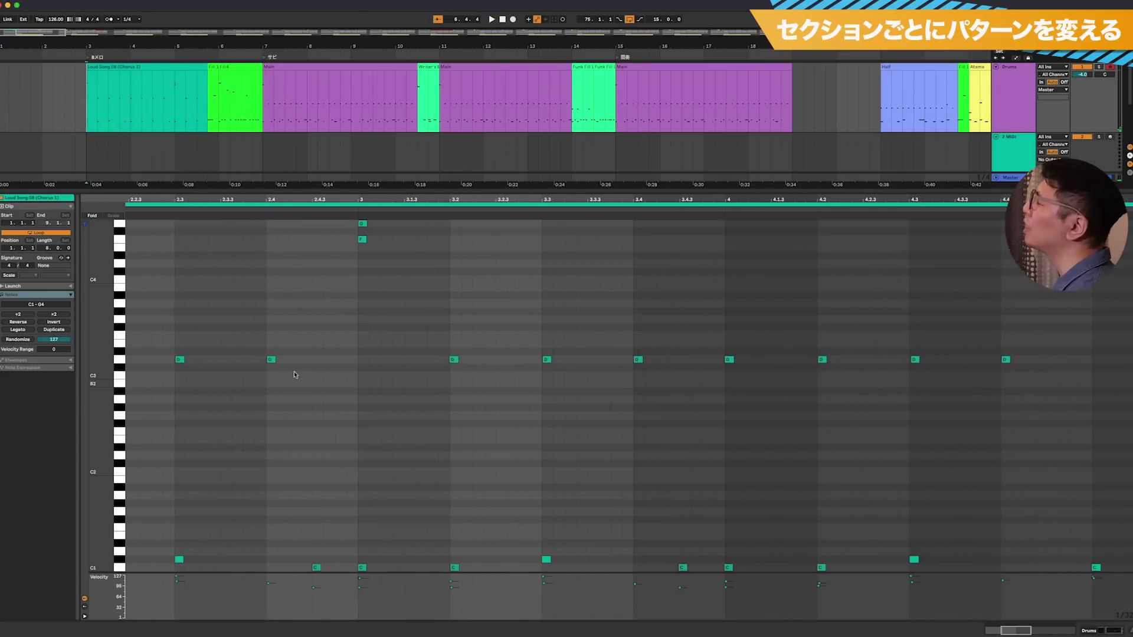
- Transpose all D3 notes in the Loud Song 08 clip down seven semitones to G2 and play back the clip
left_click(121, 359)
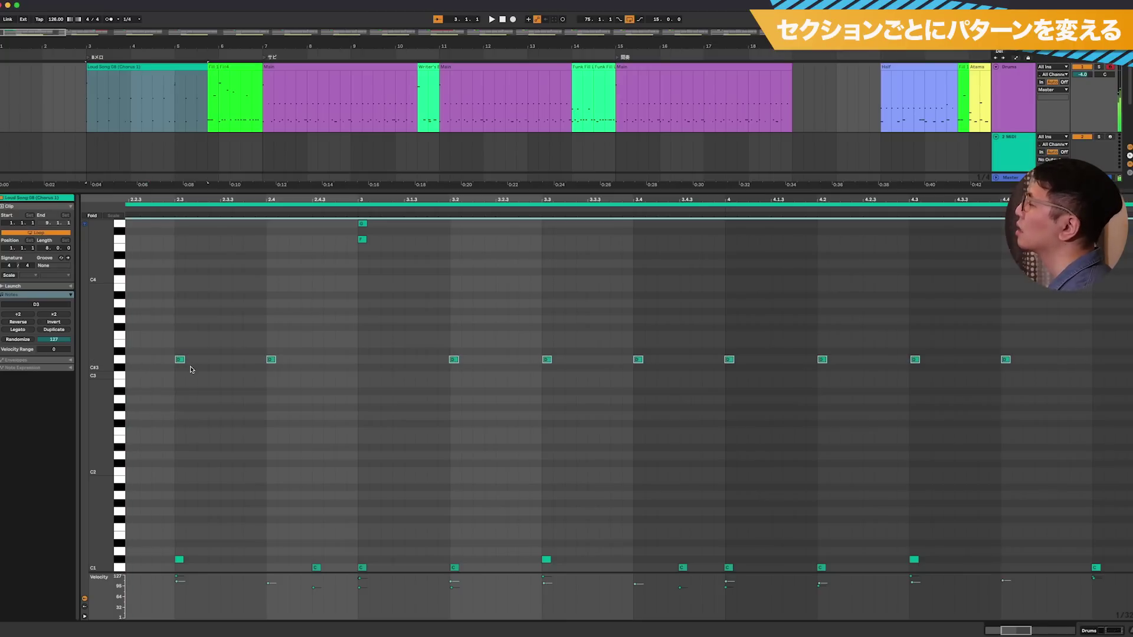
key("Down")
key("Down")
key("Down")
key("Down")
key("Down")
key("Down")
key("Down")
key("space")
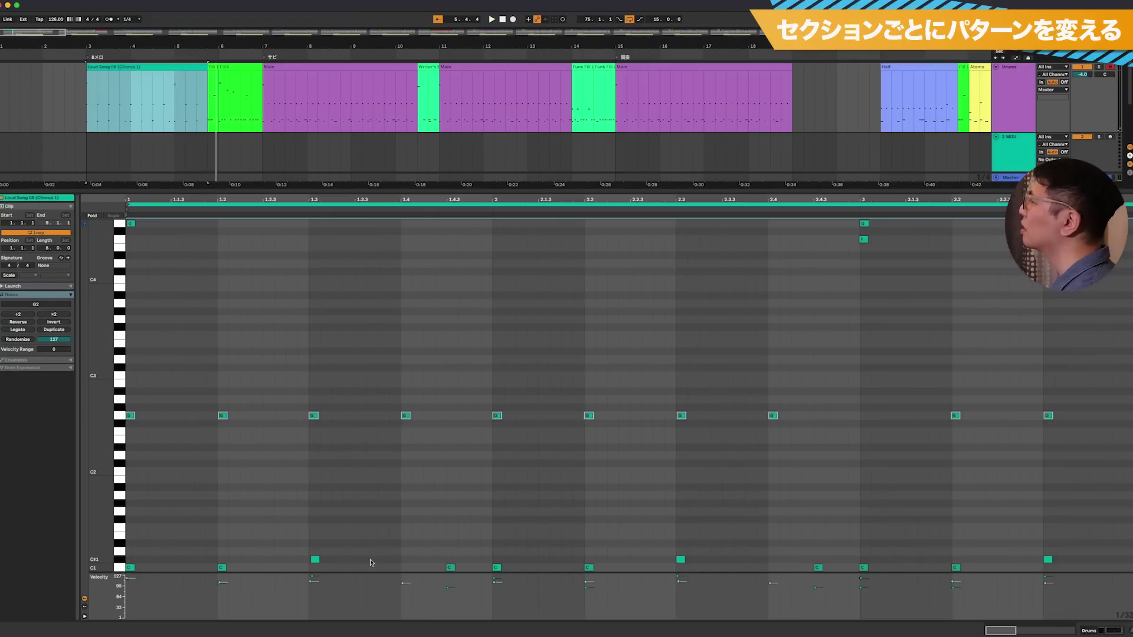
- Set a coarser note grid, move the first bar's beat-2 kick to 1.2.3, and play back the change
right_click(223, 470)
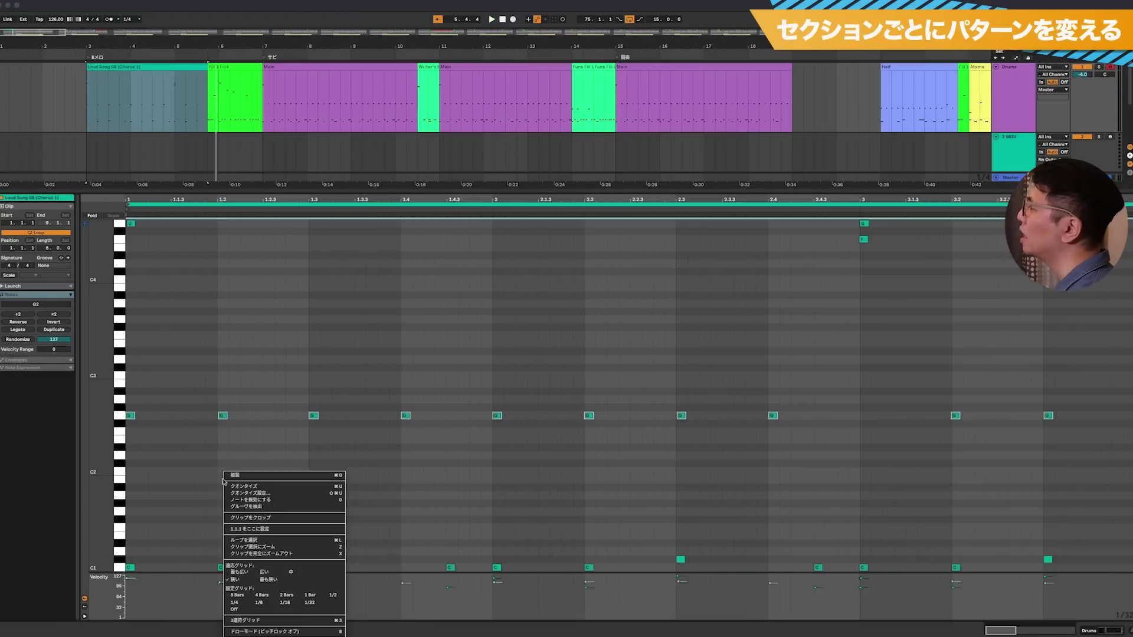
left_click(292, 537)
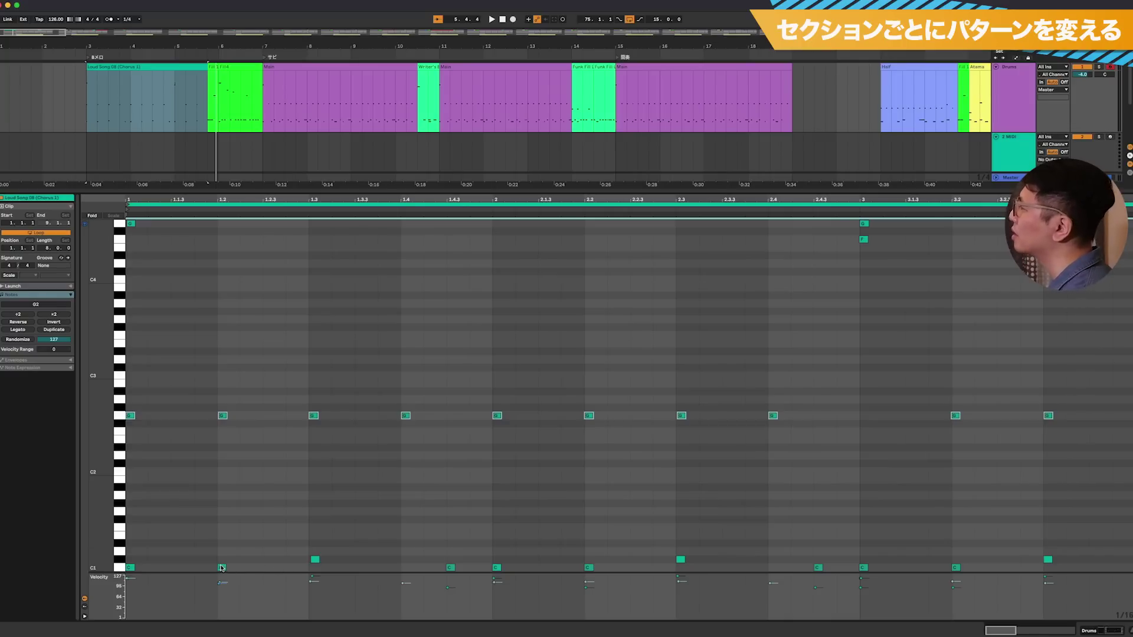
left_click_drag(221, 568, 268, 568)
key("space")
key("space")
- Move the second bar's beat-2 kick to 2.1.4, copy it to 2.2.3, move bar three's to 3.2.3, and play from bar 3
left_click_drag(589, 568, 565, 568)
left_click_drag(566, 568, 634, 568)
key("space")
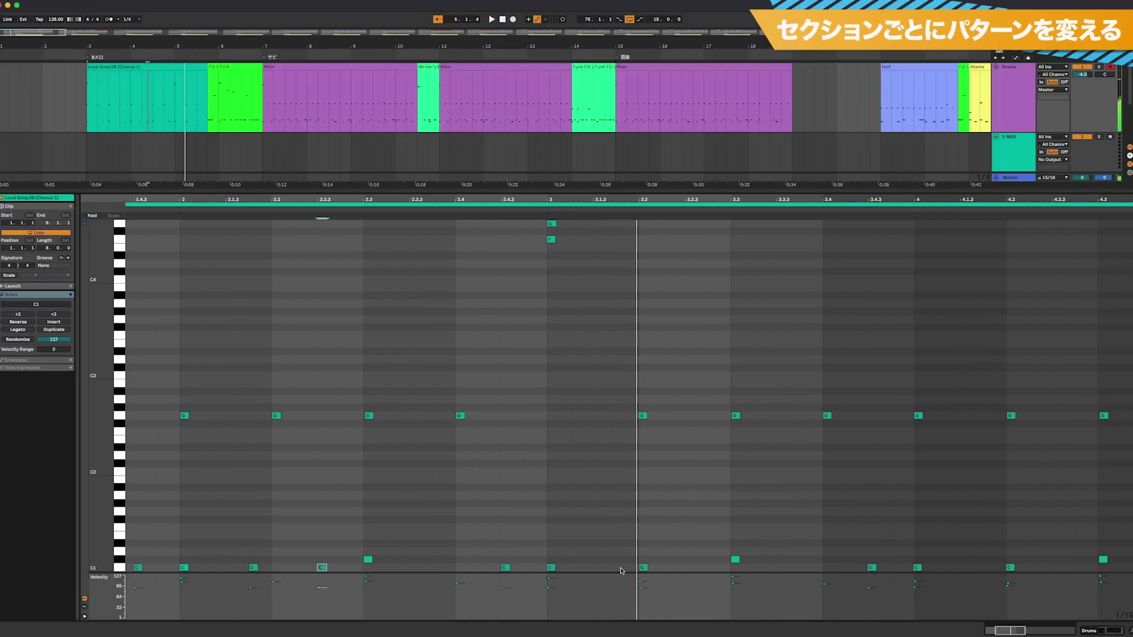
left_click_drag(524, 568, 575, 568)
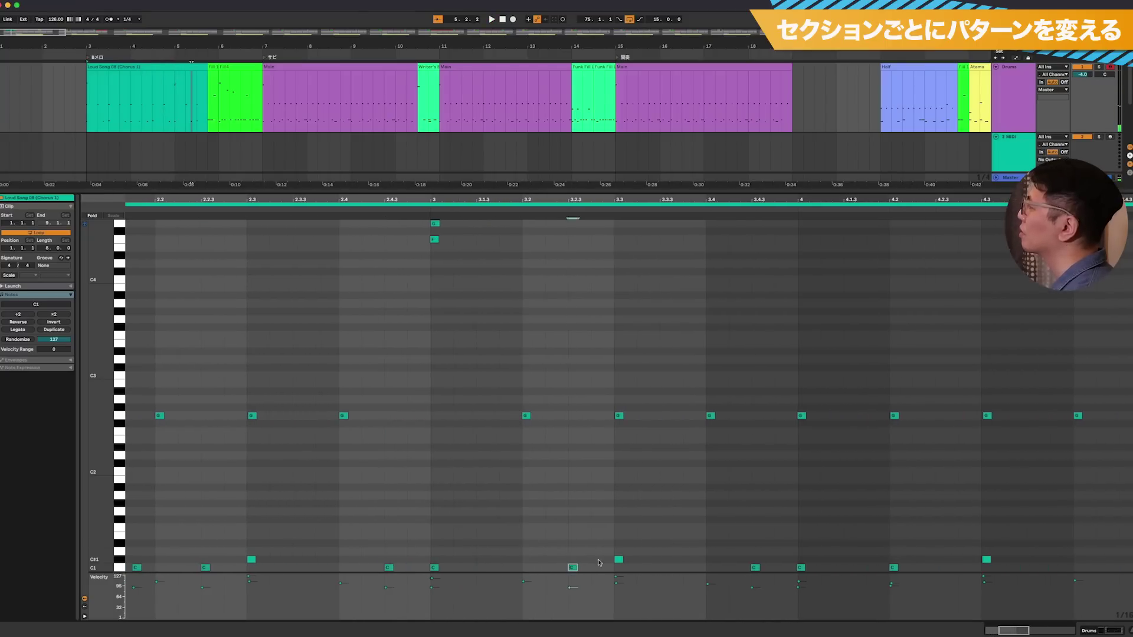
left_click(92, 95)
key("space")
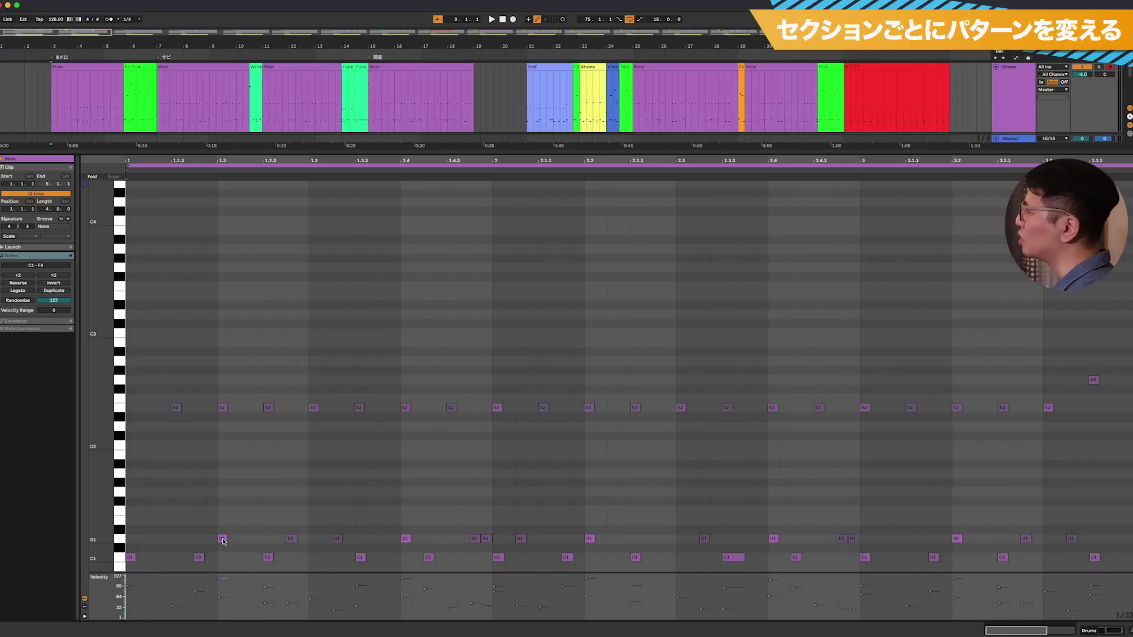
- In the Main clip, shift the beat-2 snares of bars one to three a sixteenth earlier, delete the coinciding kicks, and play back
left_click_drag(223, 539, 200, 539)
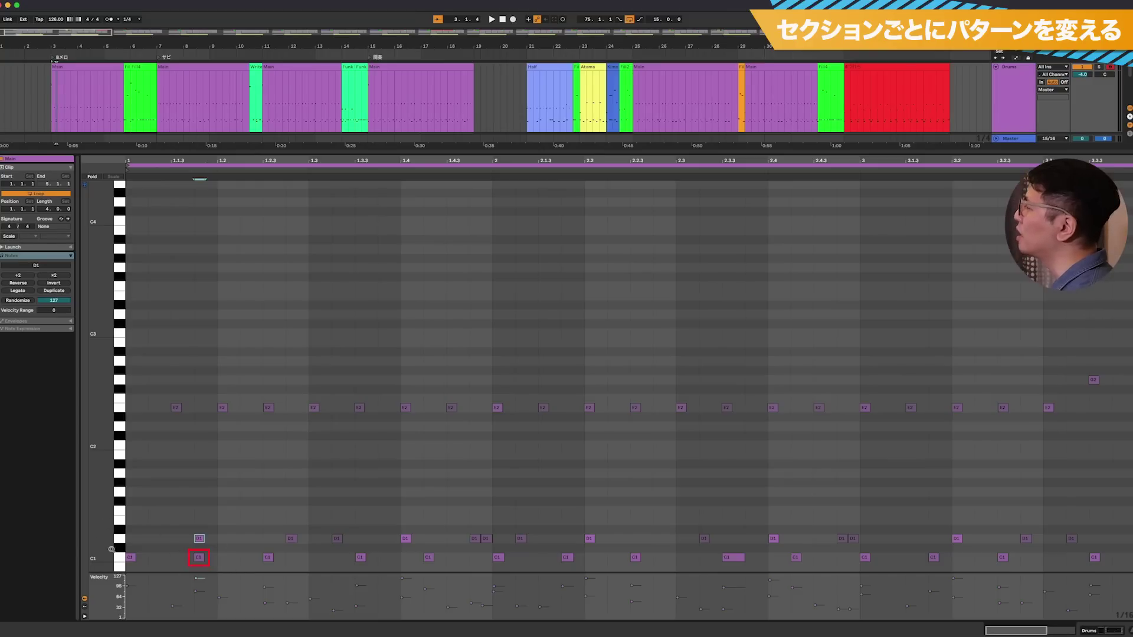
double_click(200, 559)
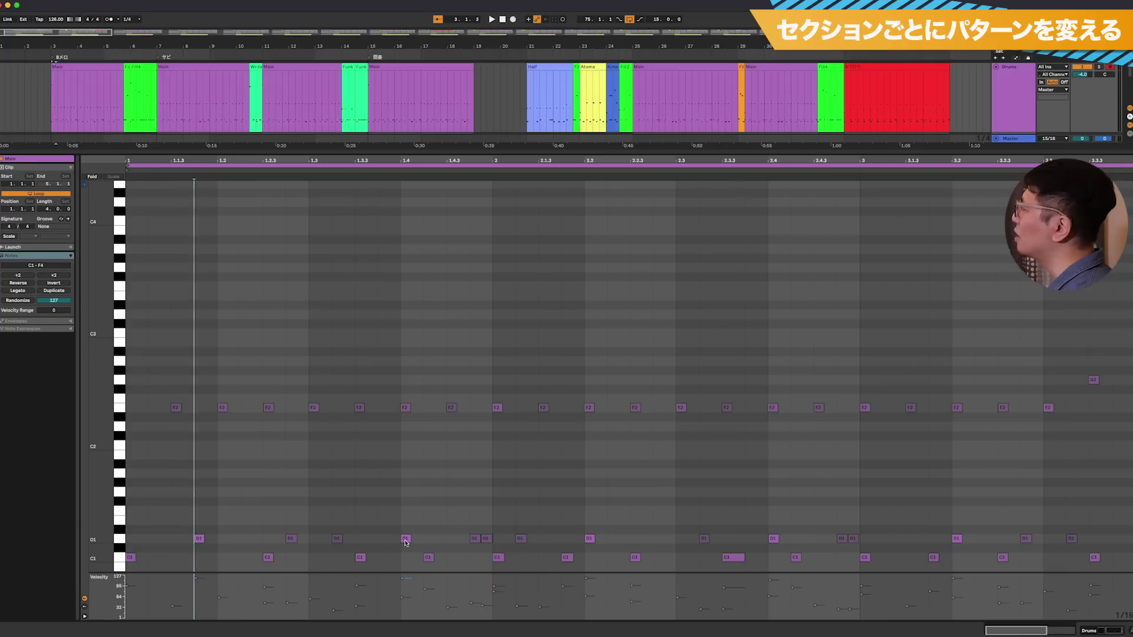
left_click_drag(592, 540, 569, 540)
double_click(568, 558)
left_click_drag(958, 540, 934, 540)
double_click(934, 558)
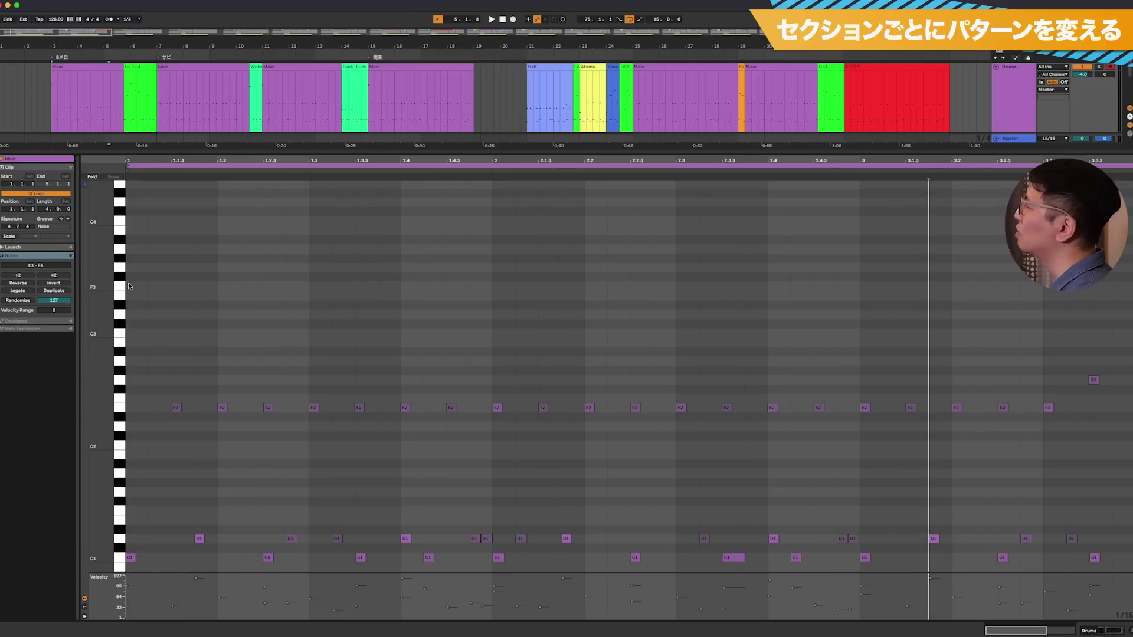
key("space")
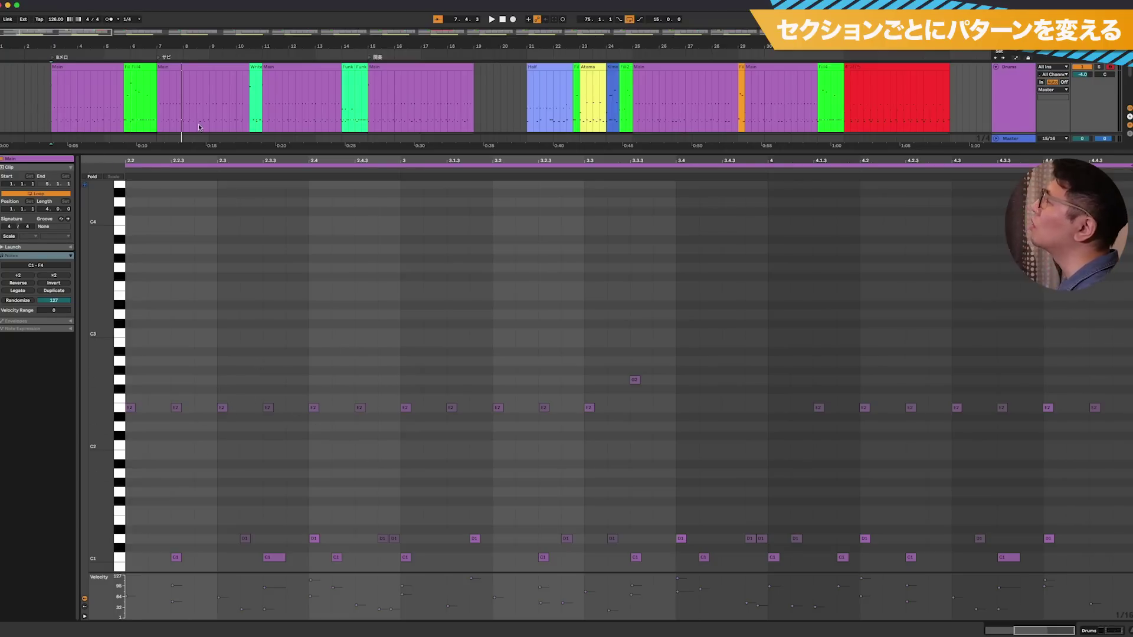
- Open Addictive Drums 2 and filter its beats with a Grid Search for kicks on all four beats
scroll(198, 128, "up", 1)
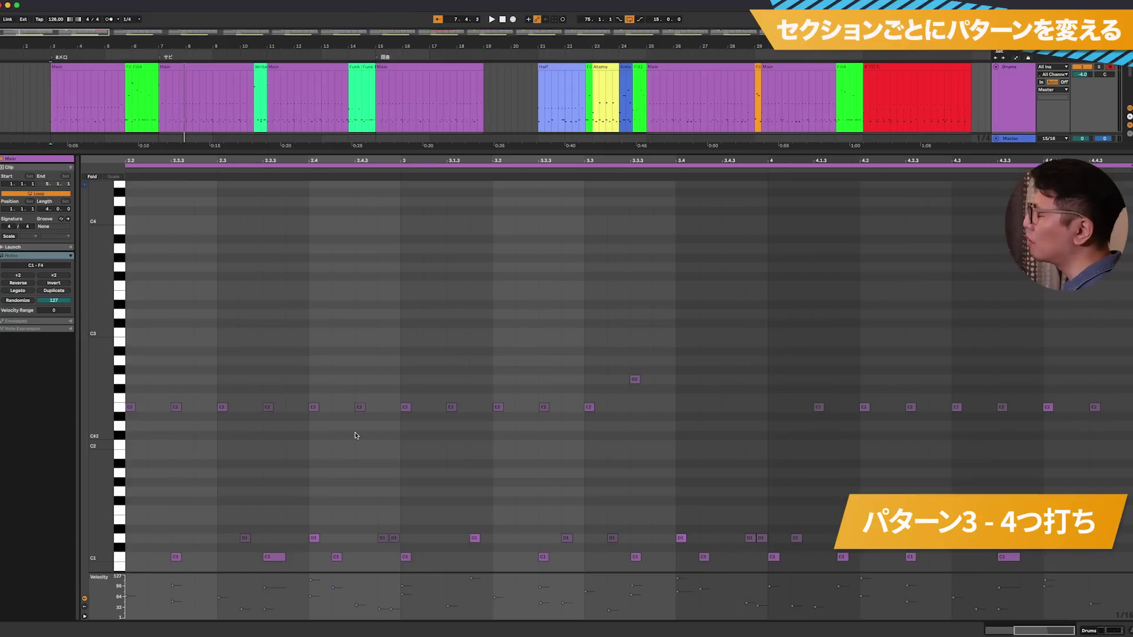
key("super+alt+p")
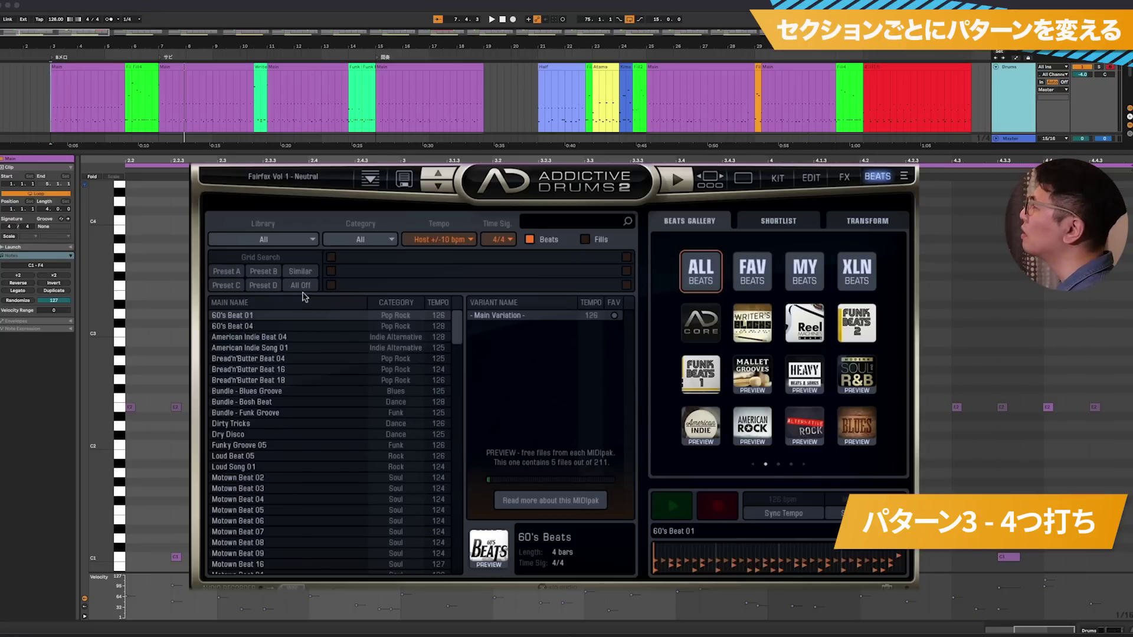
left_click(331, 285)
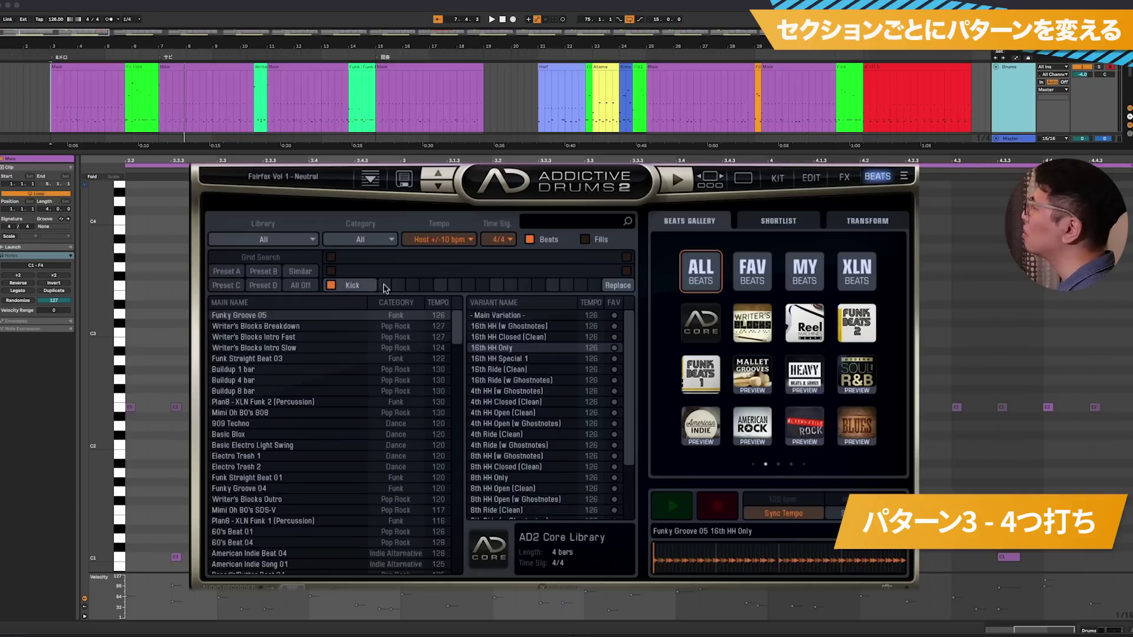
left_click(384, 285)
left_click(440, 285)
left_click(496, 285)
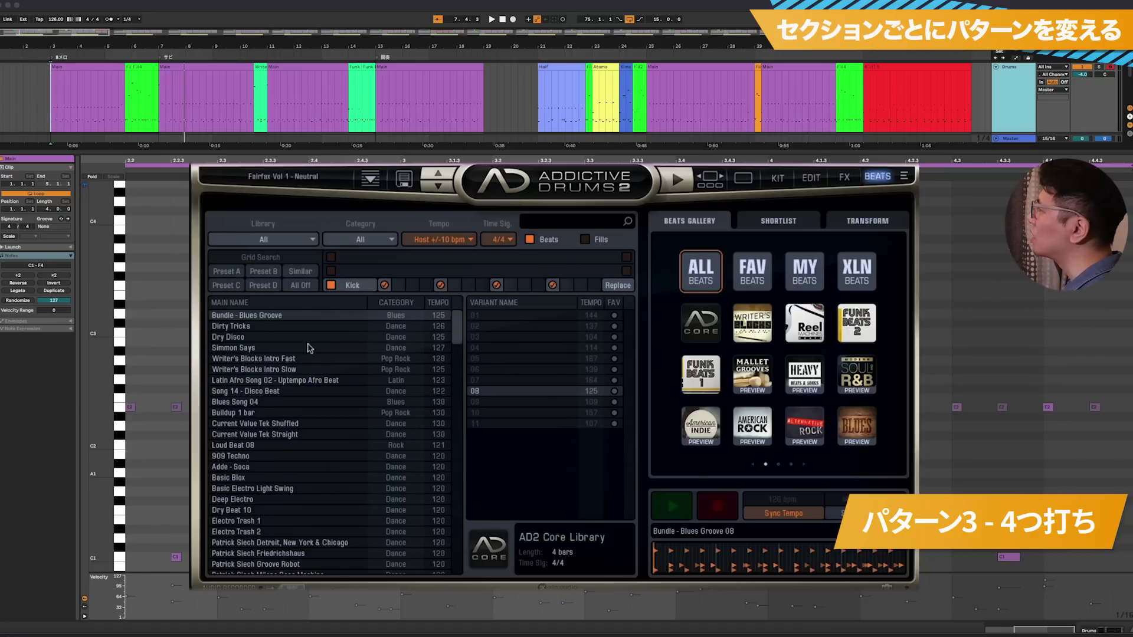
- Audition the Chorus variant of Song 14 - Disco Beat
left_click(291, 391)
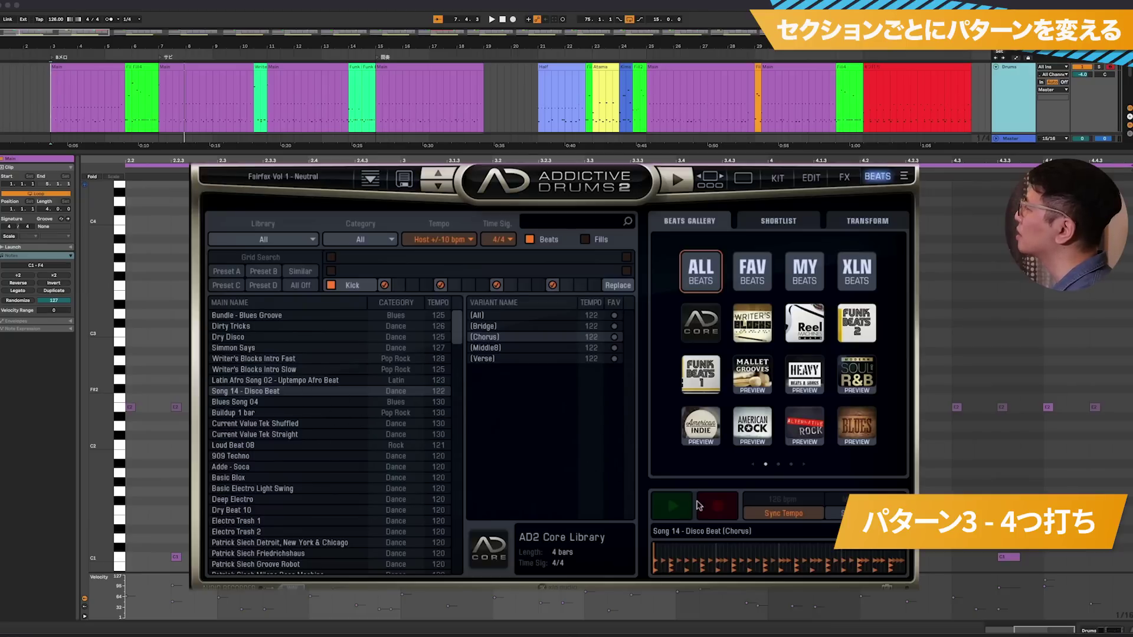
left_click(672, 508)
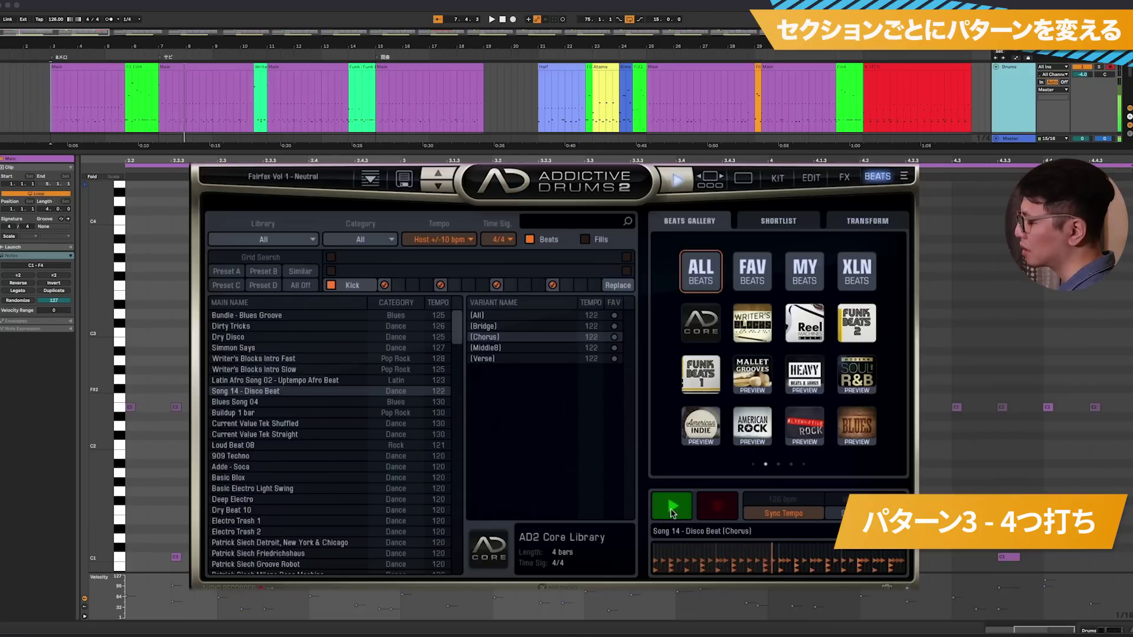
left_click(671, 510)
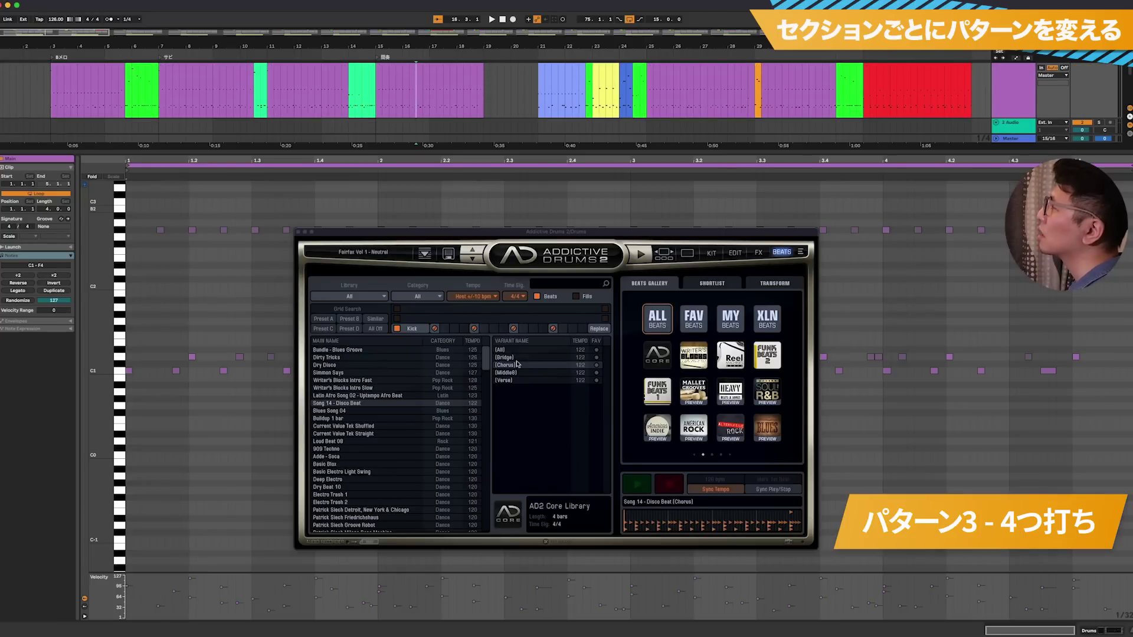
- Place Song 14 - Disco Beat [Chorus] on the Drums track at bar 7 without importing tempo data, and play from bar 3
left_click_drag(517, 364, 159, 106)
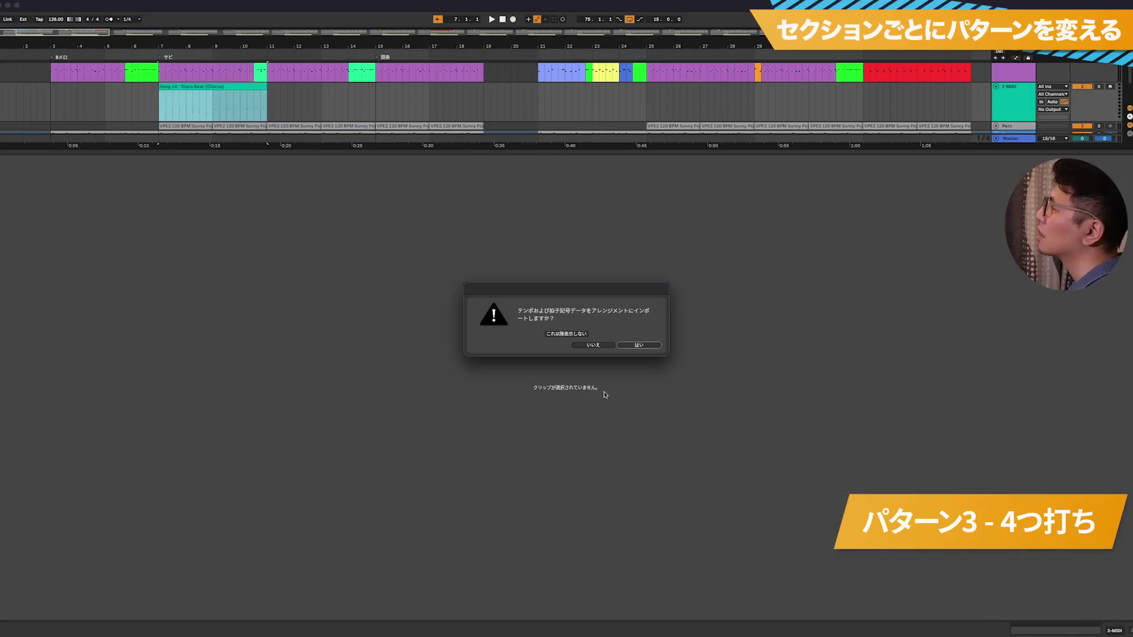
left_click(593, 346)
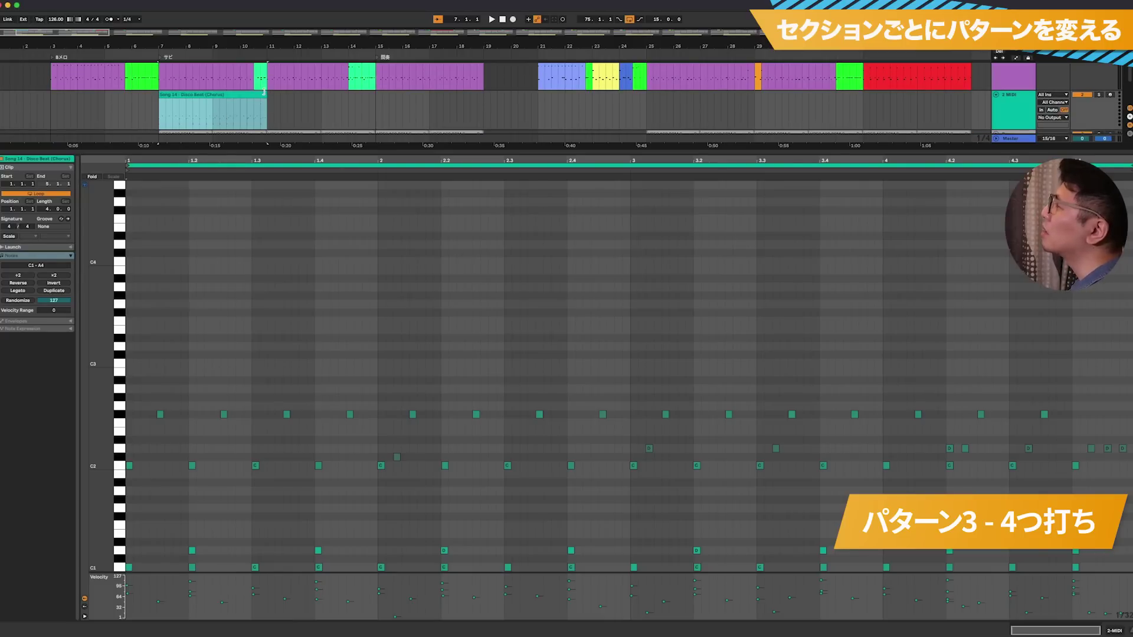
left_click_drag(262, 94, 205, 79)
scroll(161, 105, "up", 3)
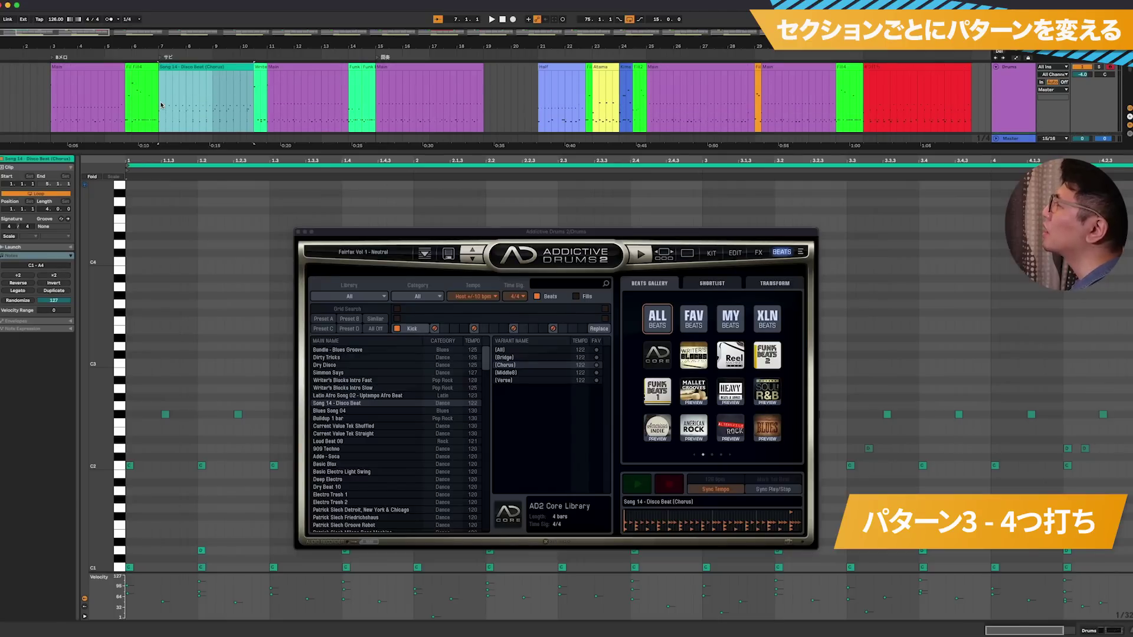
left_click(54, 79)
key("space")
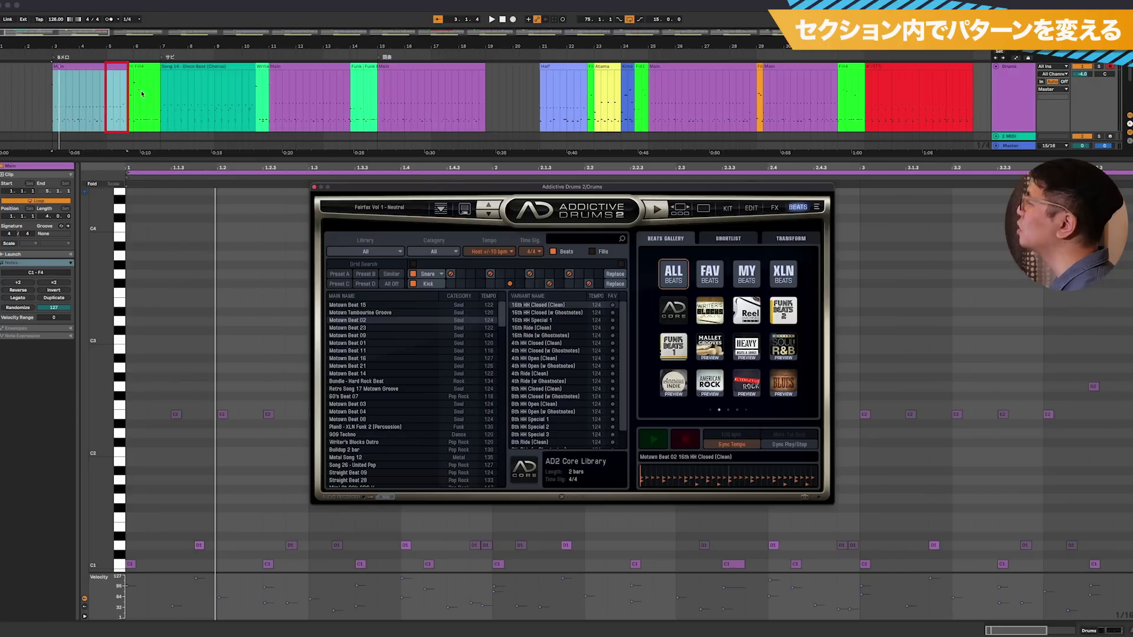
- Play back the verse from bar 3, raise all note velocities in the Motown Beat 02 clip at bar 5, and replay that clip
left_click(59, 95)
key("space")
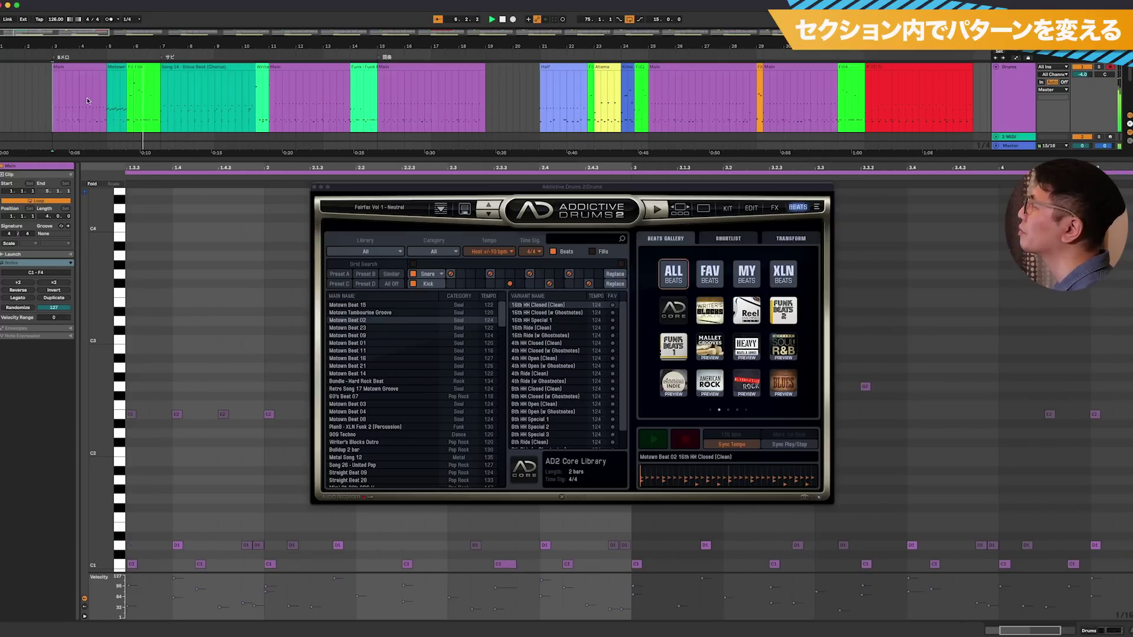
left_click(117, 65)
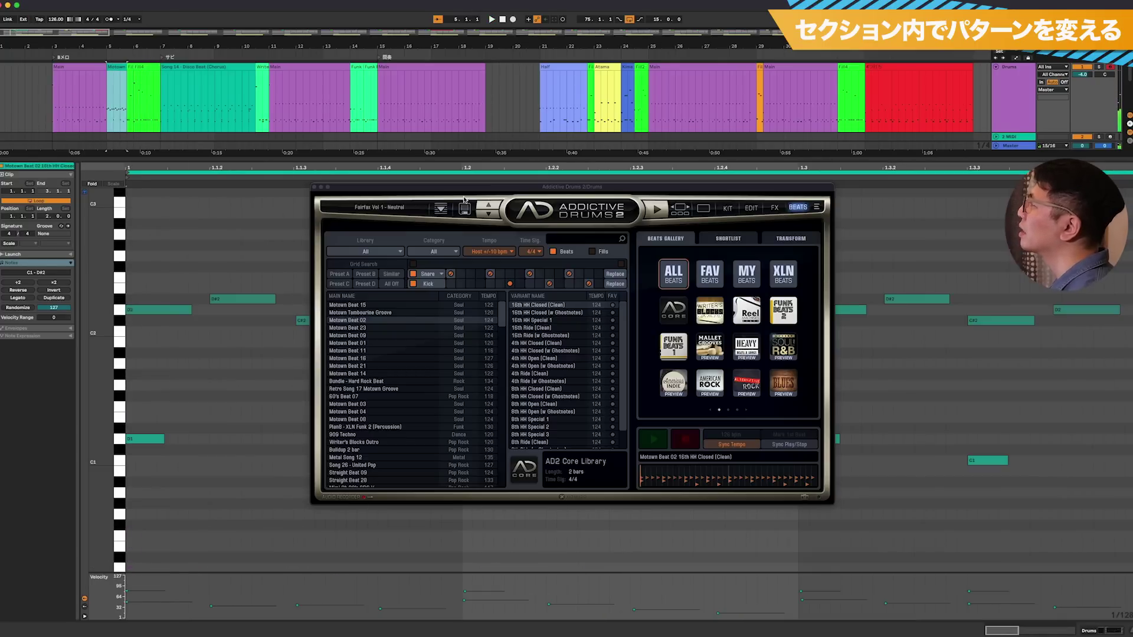
left_click(315, 187)
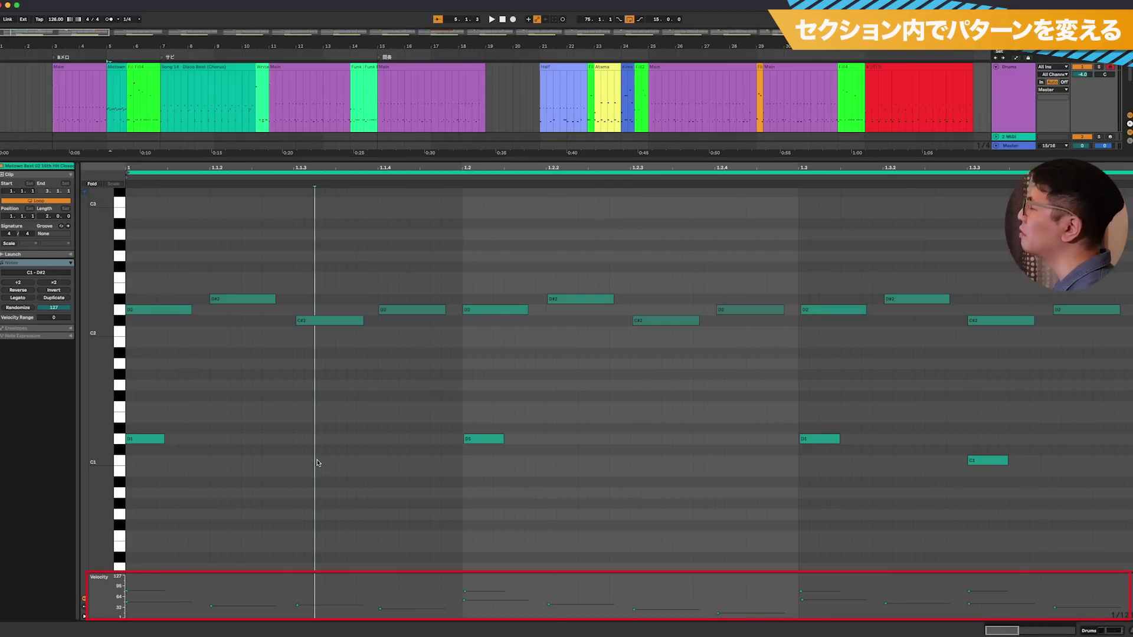
key("super+a")
left_click_drag(464, 600, 464, 592)
key("space")
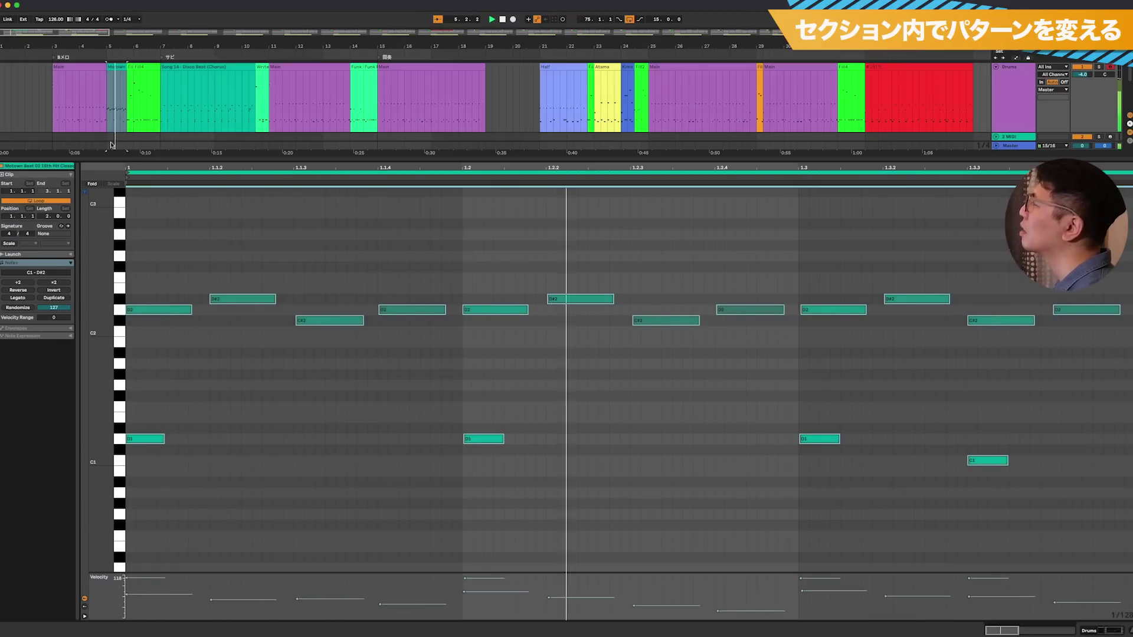
key("space")
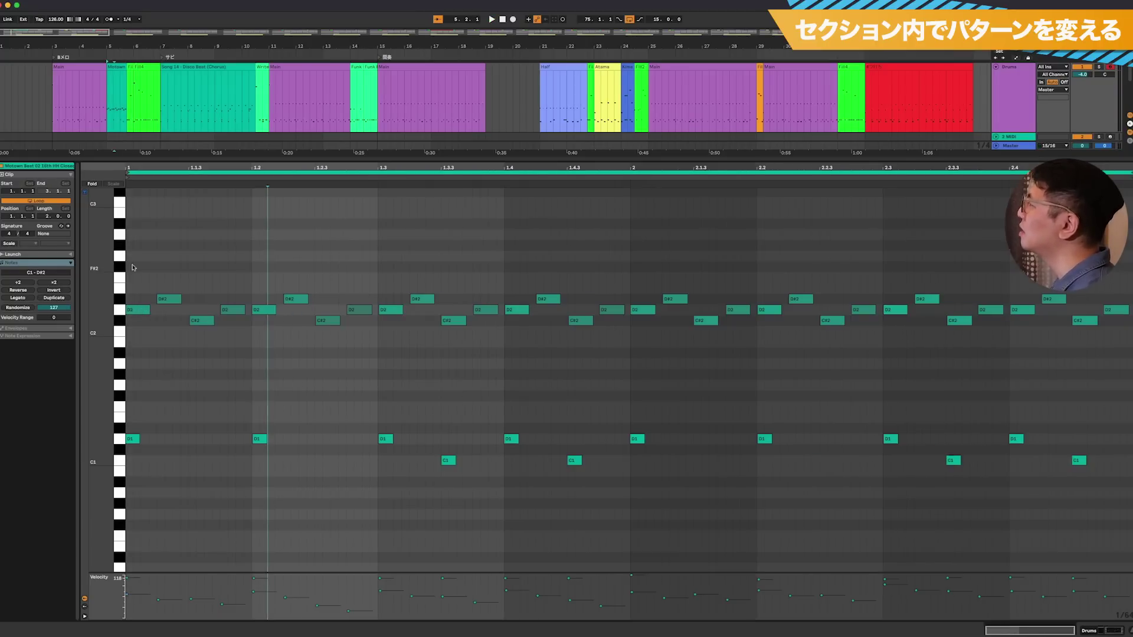
- Delete every second sixteenth-note hi-hat in the Motown Beat 02 clip and play back the section from bar 3
left_click(398, 308)
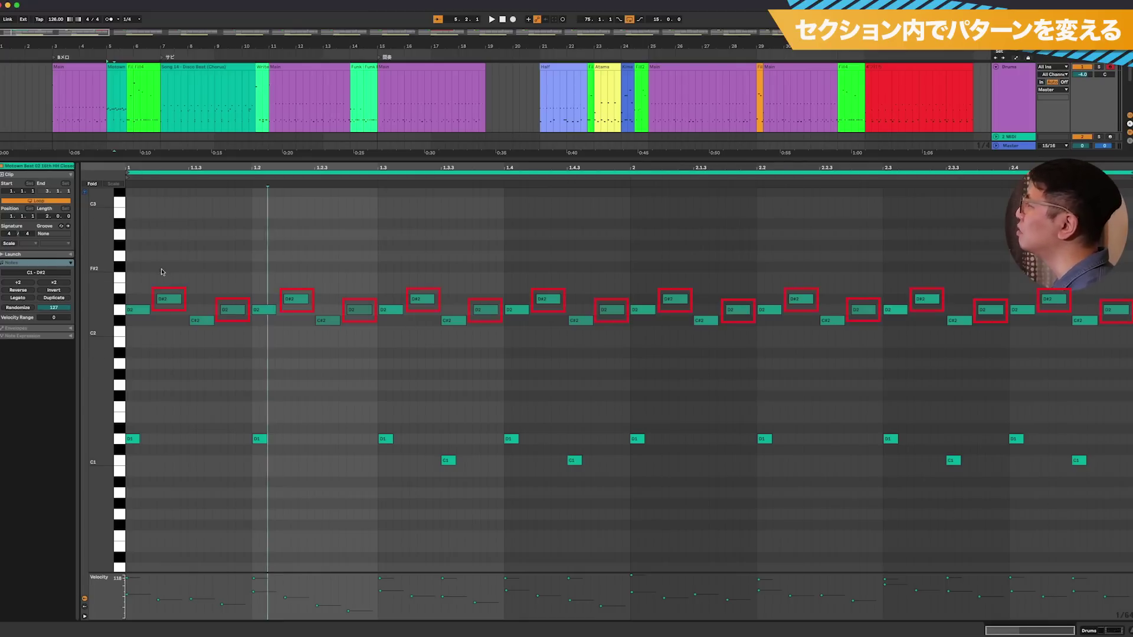
left_click(151, 79)
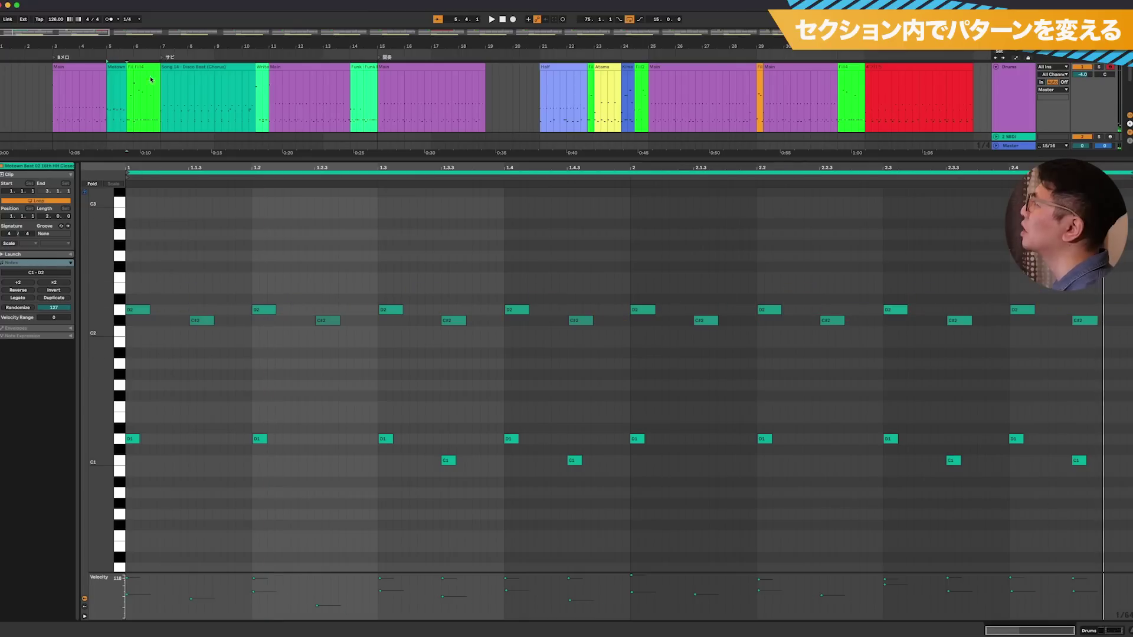
left_click(53, 98)
key("space")
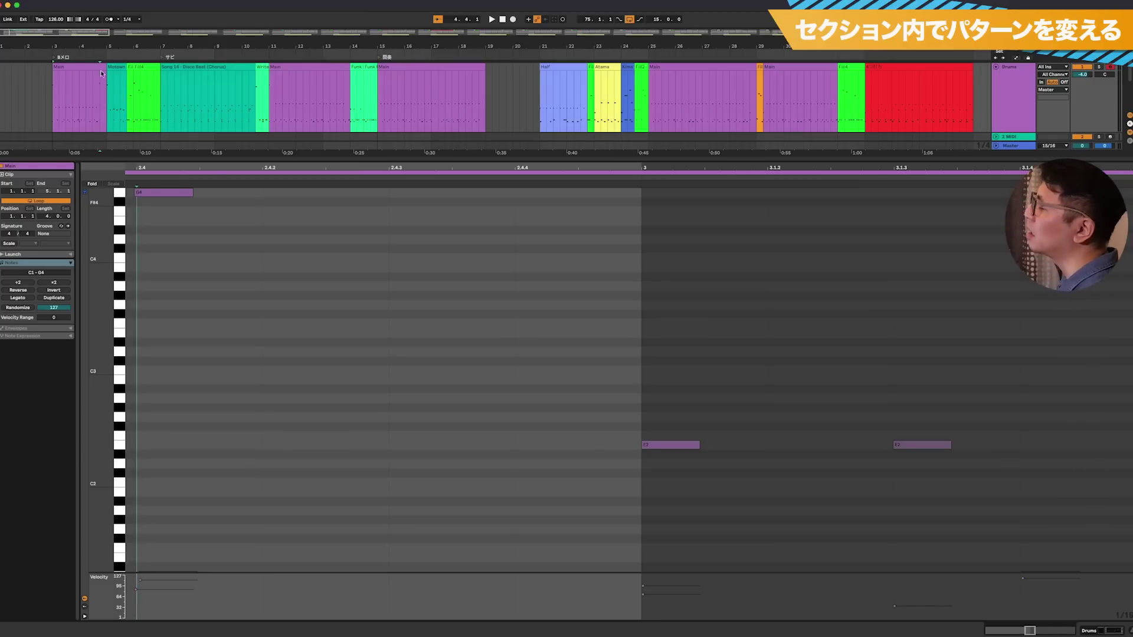
- Create a one-bar clip at bar 2 on the Drums track and enter eighth notes in a 3:3:2 pattern, with E1 accents and C1 between
left_click(53, 100)
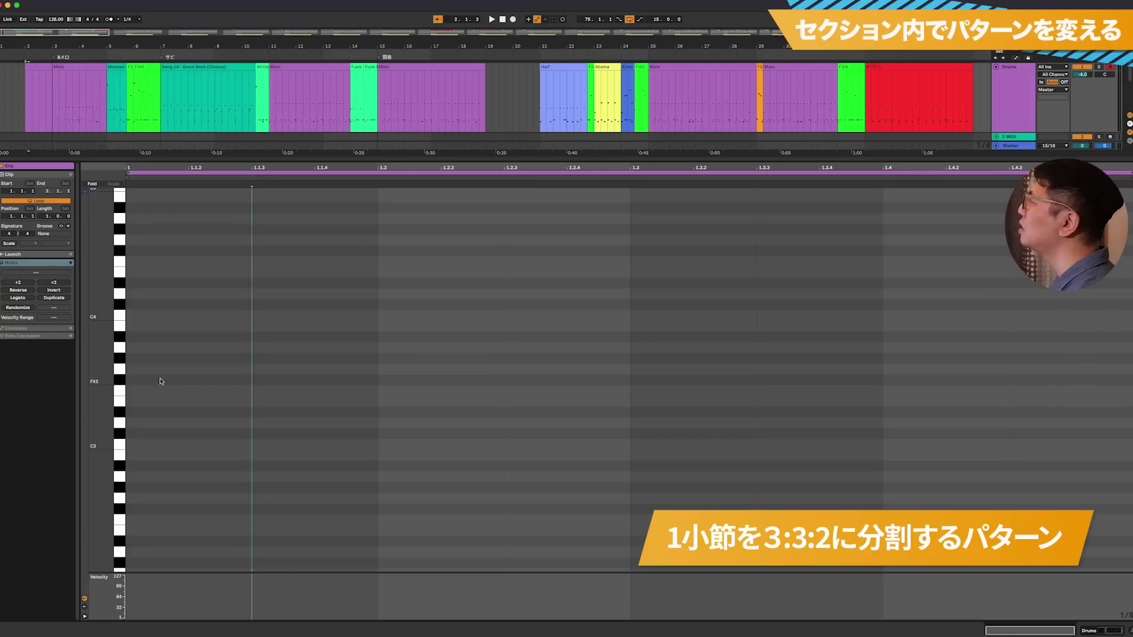
left_click_drag(157, 381, 1099, 446)
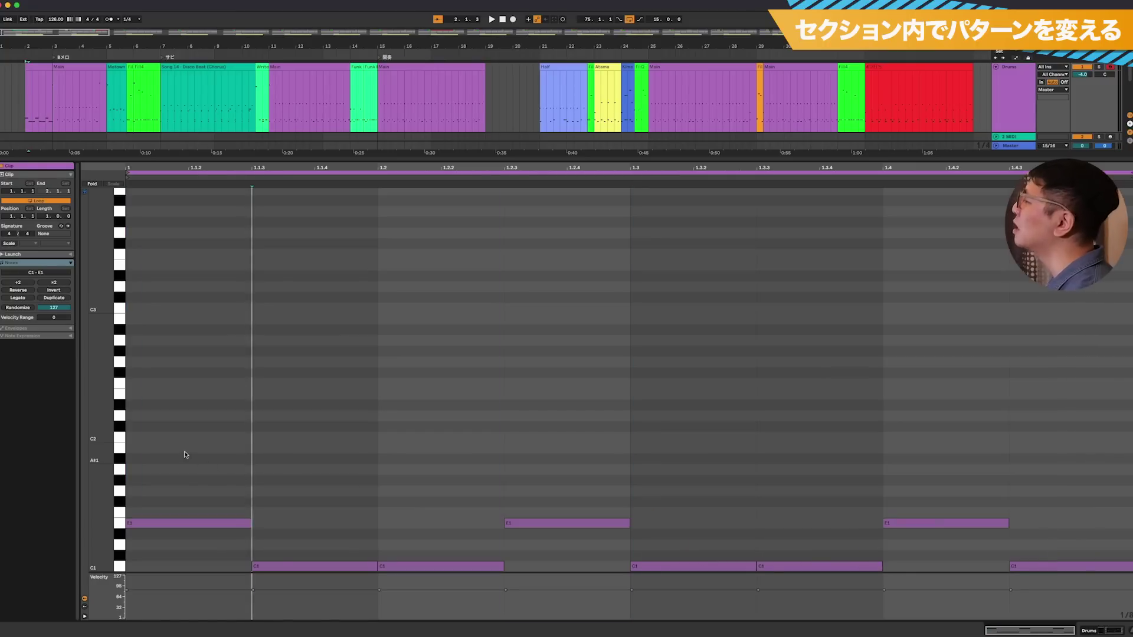
- Mark out the 3:3:2 note groups in the one-bar clip at bar 2, solo the Drums track, and play back the clip
mouse_move(184, 455)
left_mouse_down()
mouse_move(389, 561)
mouse_move(479, 580)
left_mouse_up()
mouse_move(536, 477)
left_mouse_down()
mouse_move(739, 597)
mouse_move(792, 613)
left_mouse_up()
left_click(910, 478)
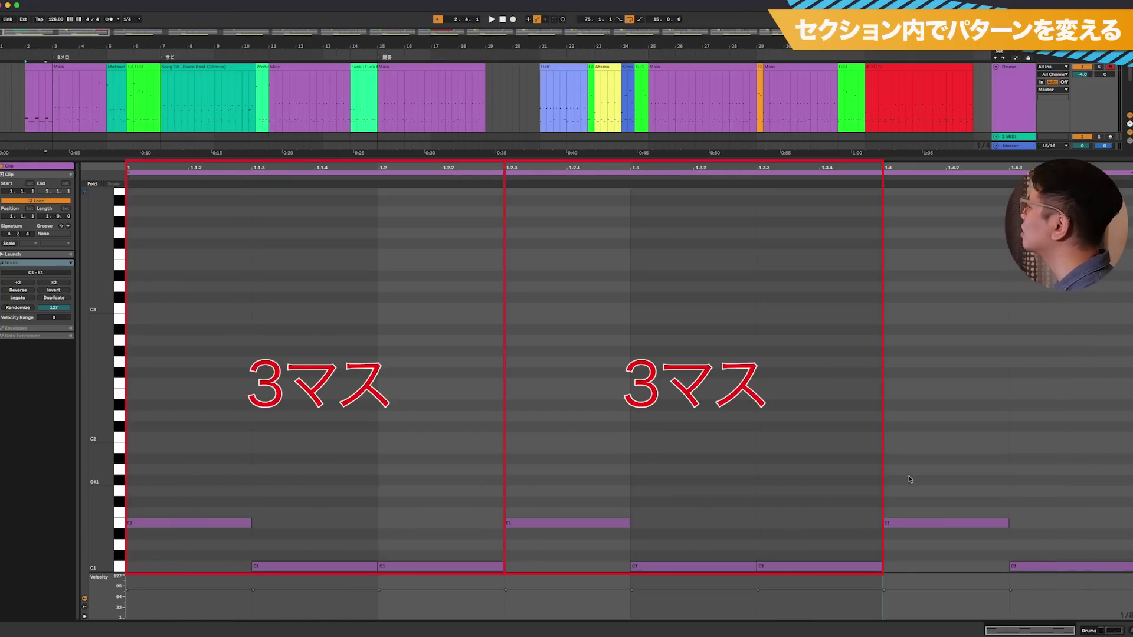
left_click_drag(953, 479, 1115, 572)
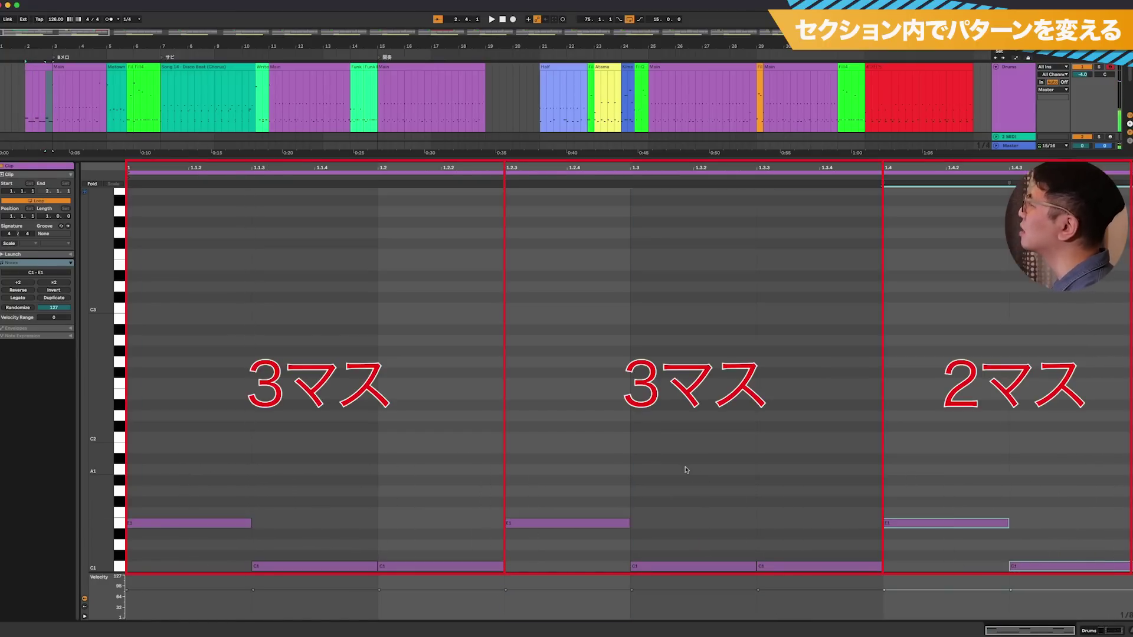
left_click(1098, 68)
key("space")
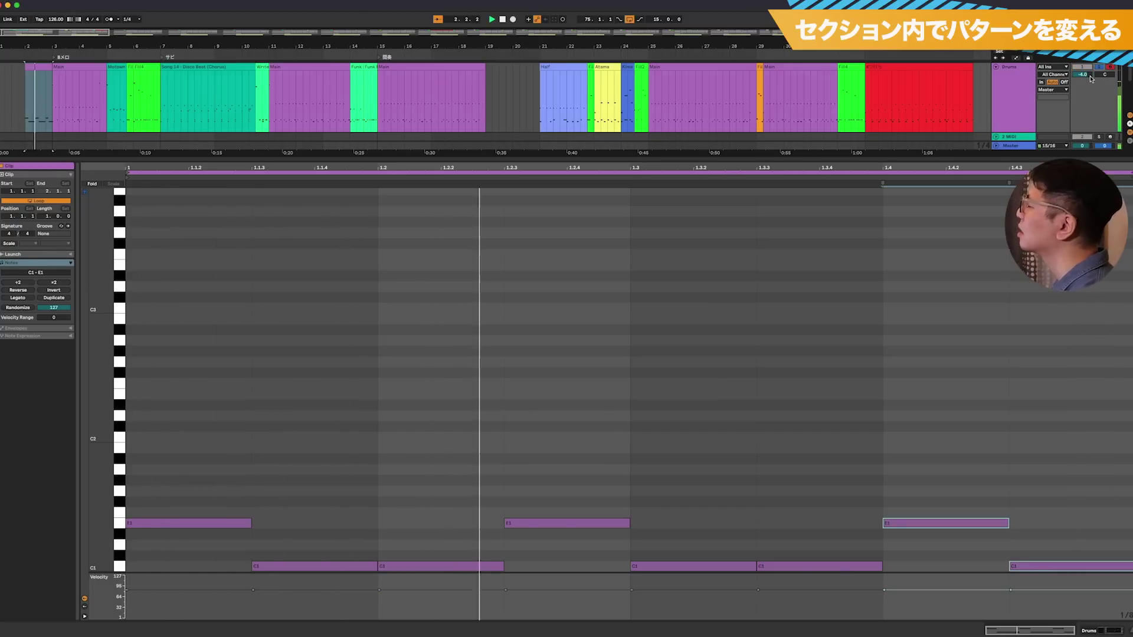
key("space")
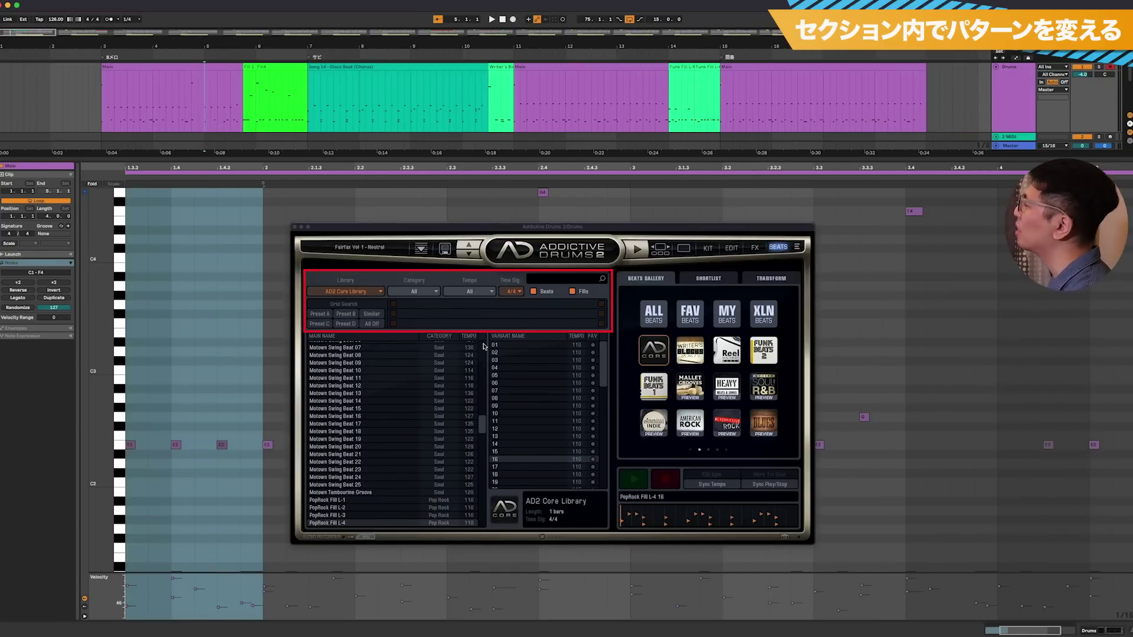
- Set up a beat grid search from Preset B with required snare hits on steps 1, 7 and 13
left_click(345, 315)
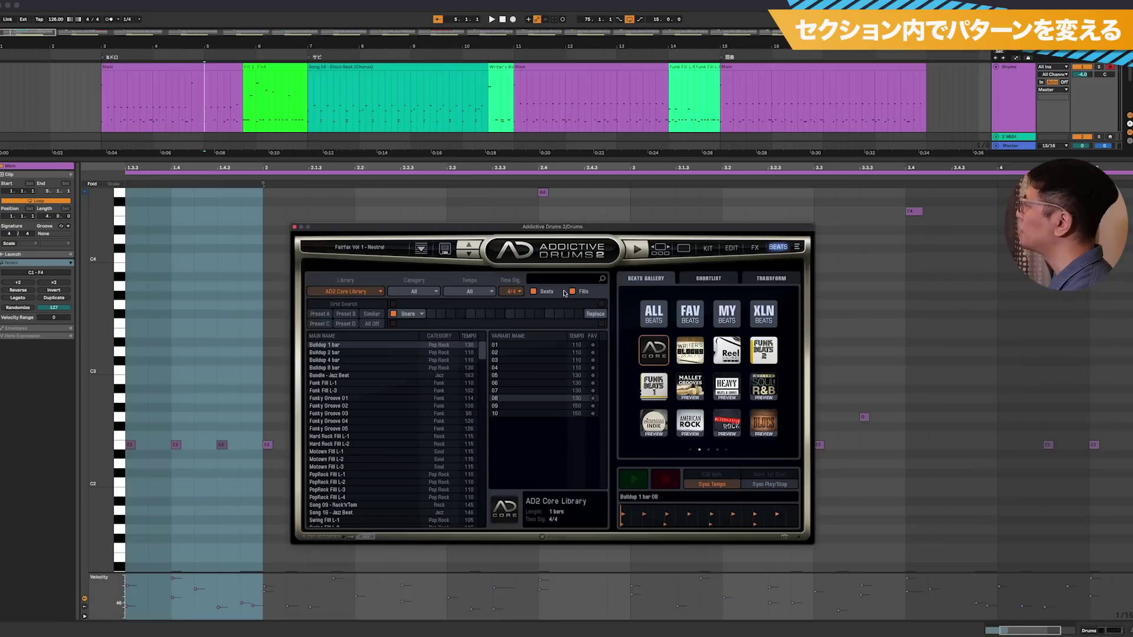
left_click(432, 314)
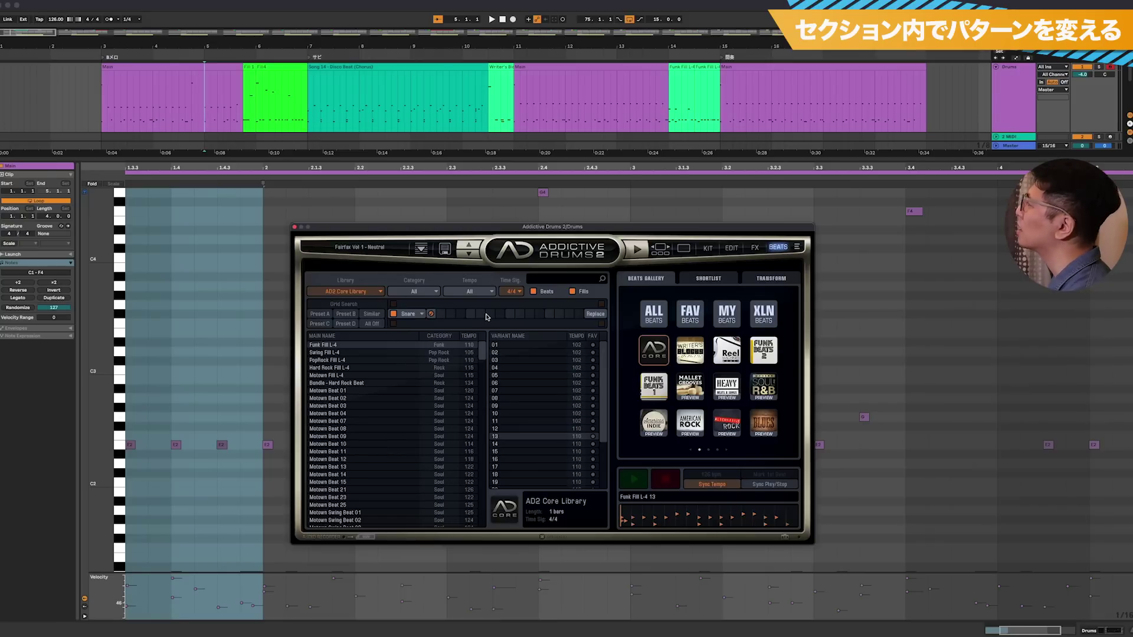
left_click(490, 314)
left_click(548, 314)
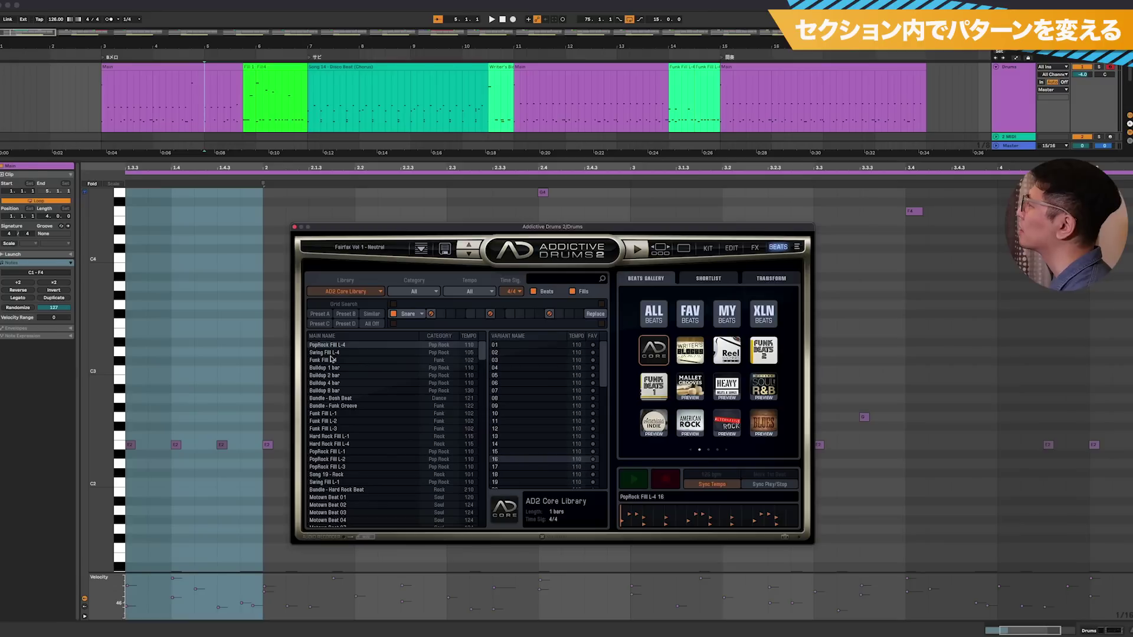
- Audition PopRock Fill L-4 and Funk Fill L-4 from the grid search results
left_click(639, 482)
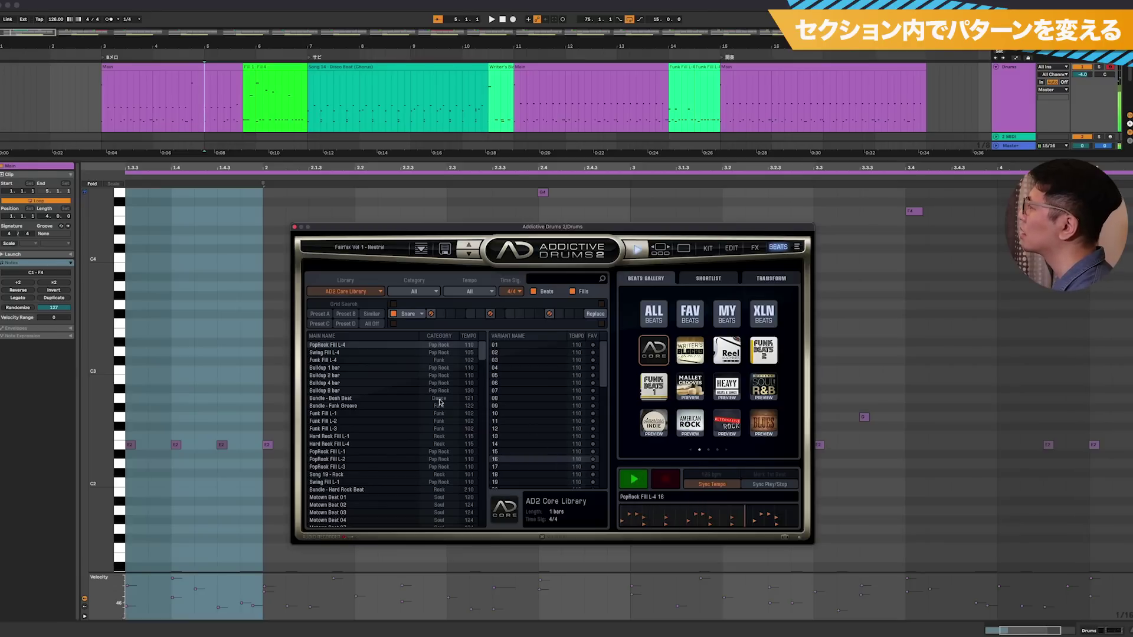
left_click(365, 360)
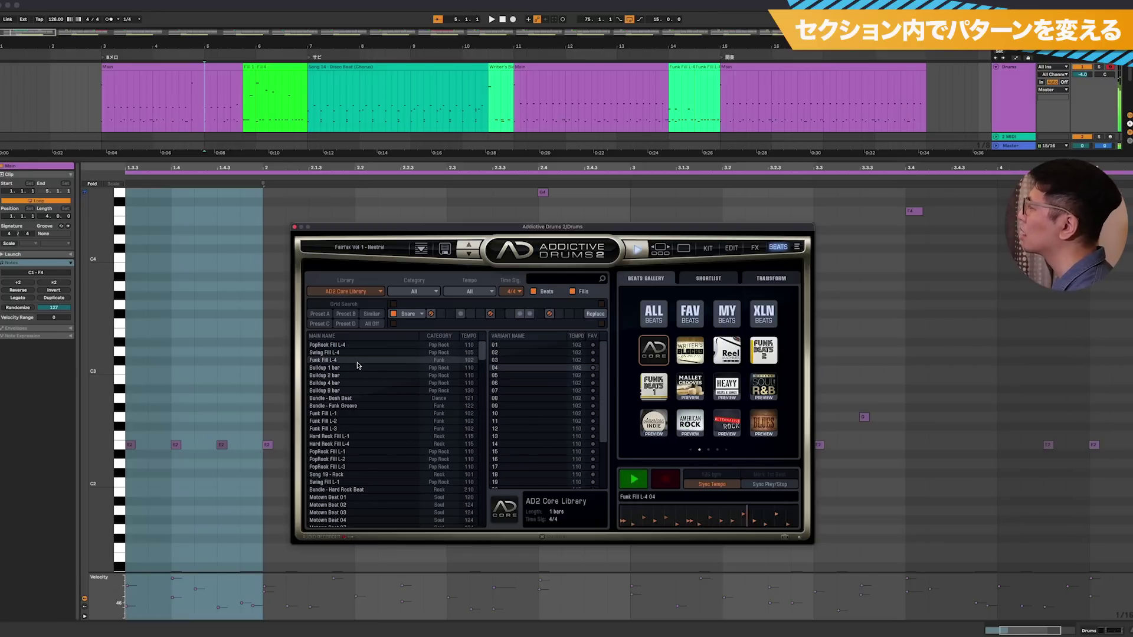
left_click(359, 345)
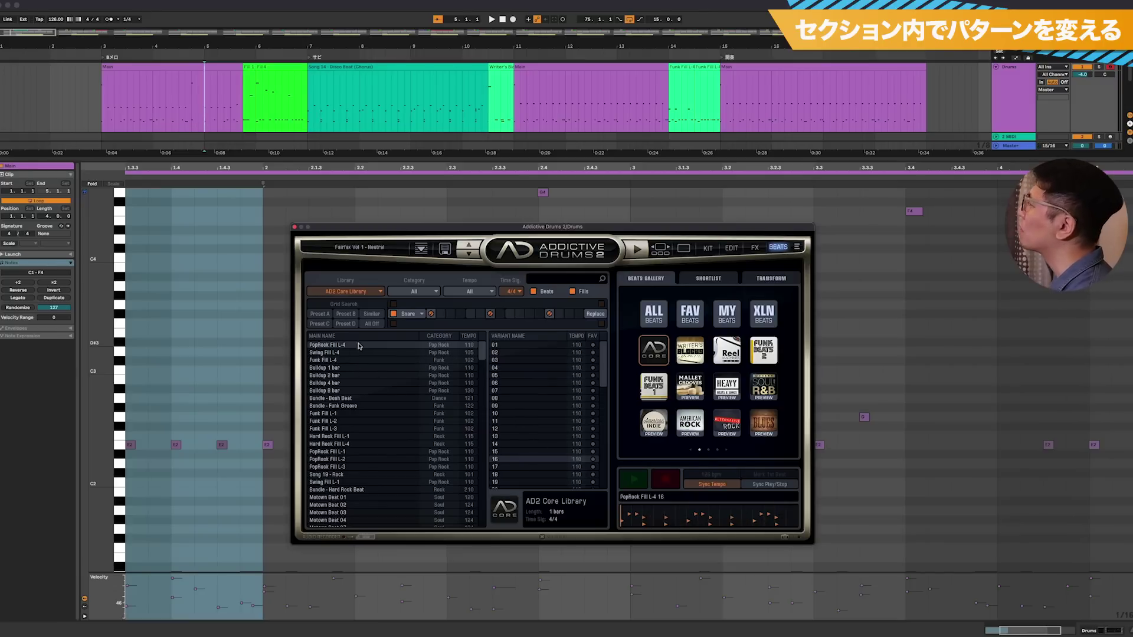
left_click(633, 483)
left_click(633, 483)
- Place PopRock Fill L-4 variant 16 on the Drums track at bar 5, close the plug-in window, and play back from bar 3
left_click_drag(325, 345, 240, 71)
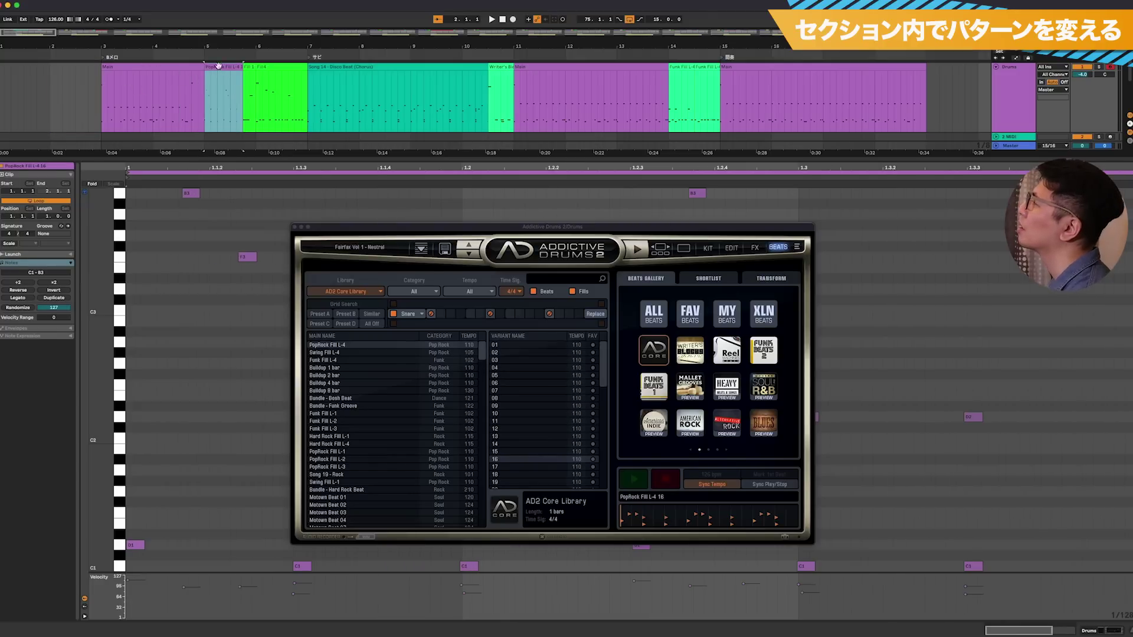
left_click(103, 108)
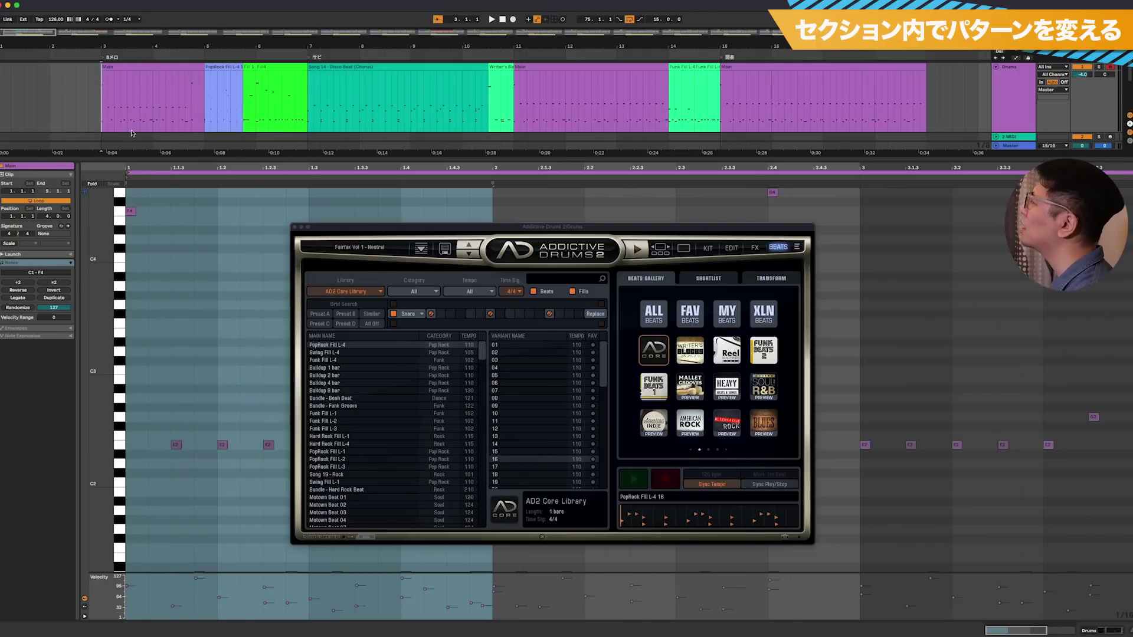
left_click(293, 227)
key("space")
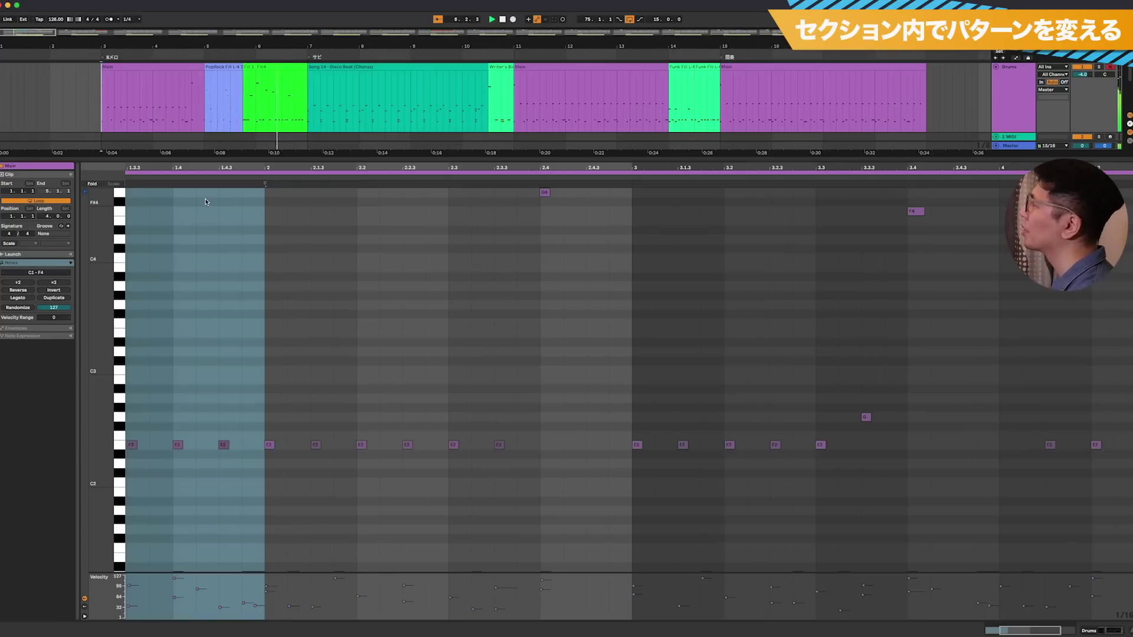
key("space")
- Open the PopRock Fill L-4 clip at bar 5, set a fixed 1/8 grid, delete the first B3 and F3 notes, and play it back
left_click(227, 67)
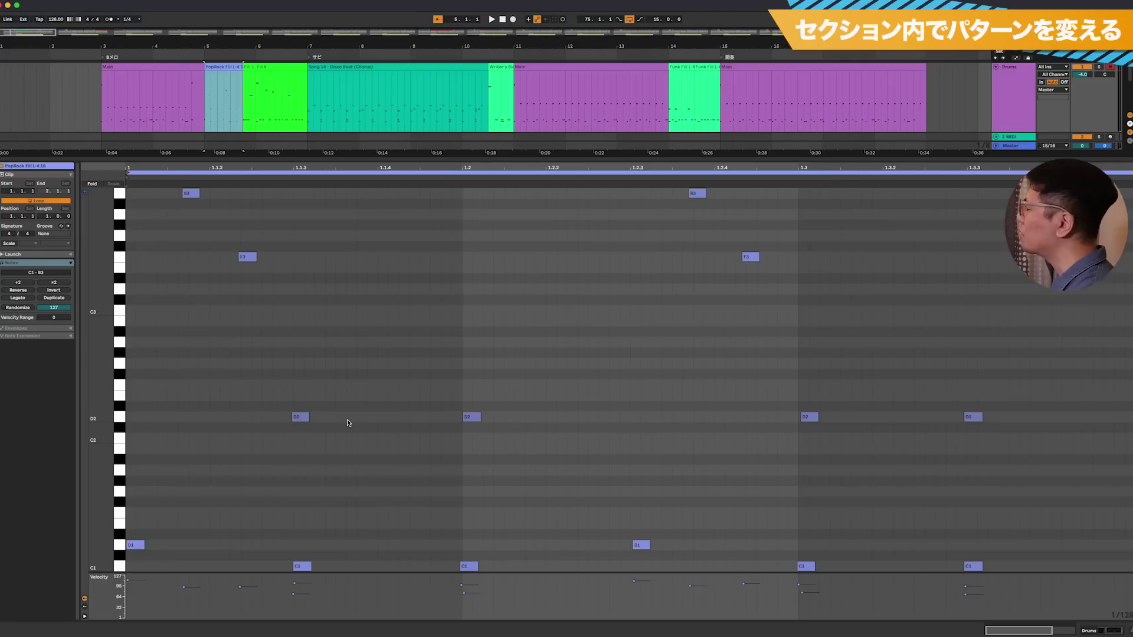
right_click(347, 401)
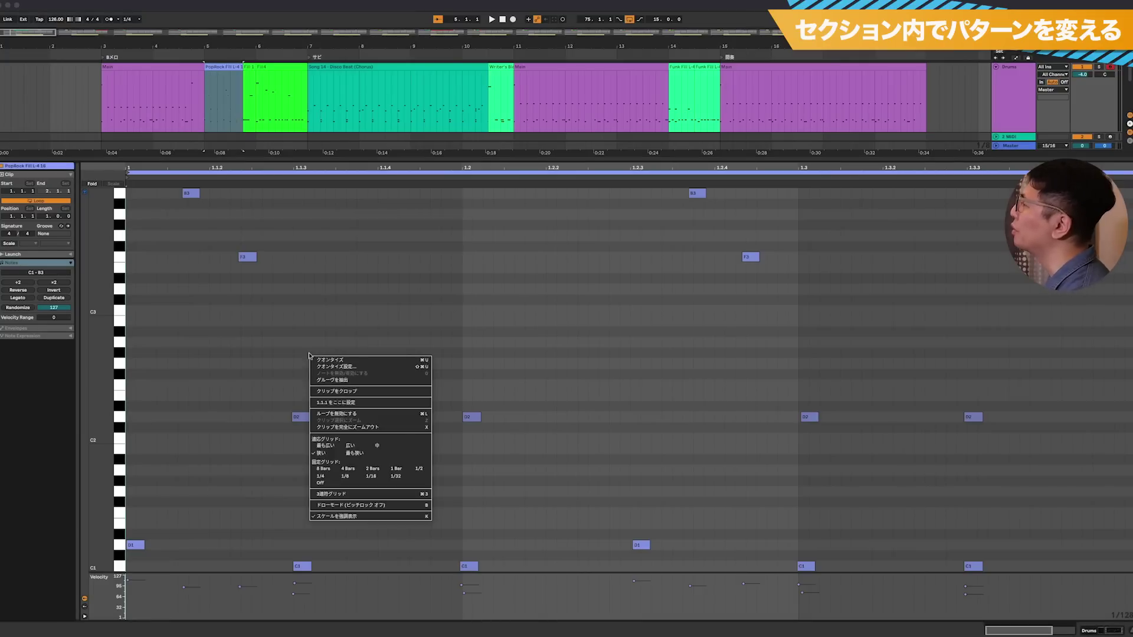
left_click(348, 472)
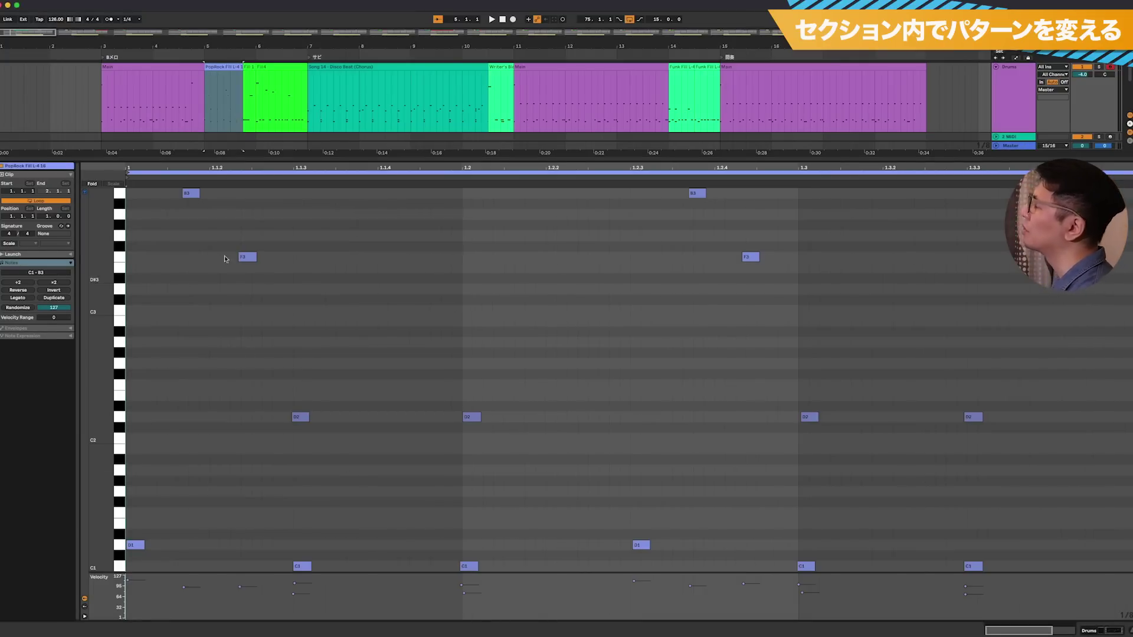
left_click(250, 258)
key("space")
key("space")
left_click_drag(270, 276, 165, 181)
key("Delete")
key("space")
key("space")
key("space")
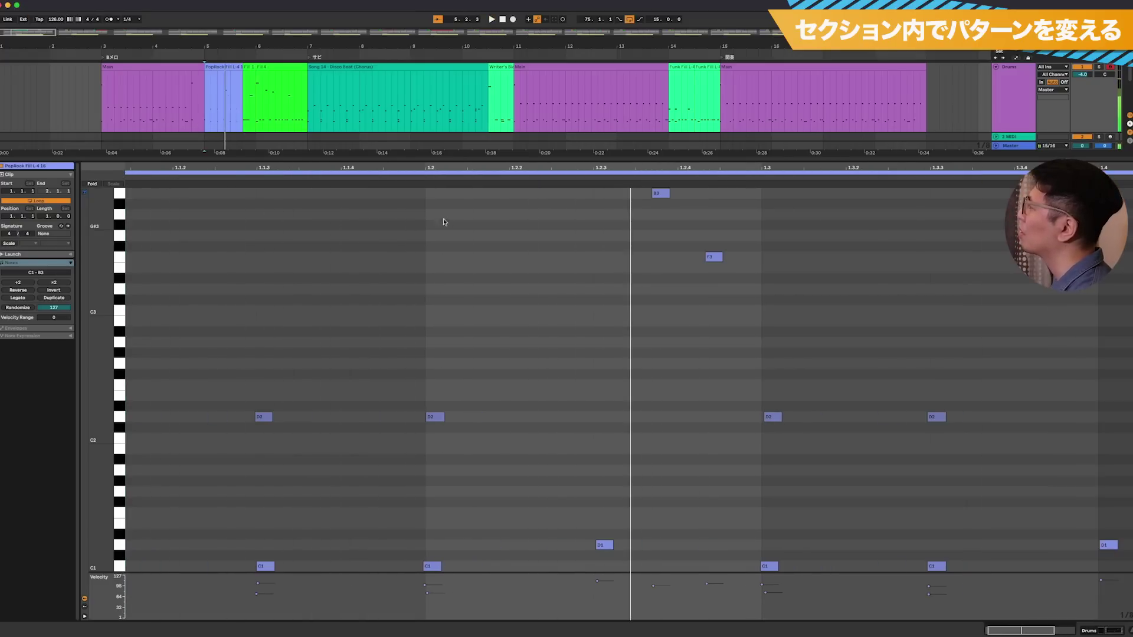
- Delete the second pair of B3 and F3 notes around beat 1.2.4 in the PopRock Fill L-4 clip and play it back
key("space")
key("space")
left_click_drag(678, 193, 704, 195)
left_click_drag(720, 230, 777, 296)
key("Delete")
key("space")
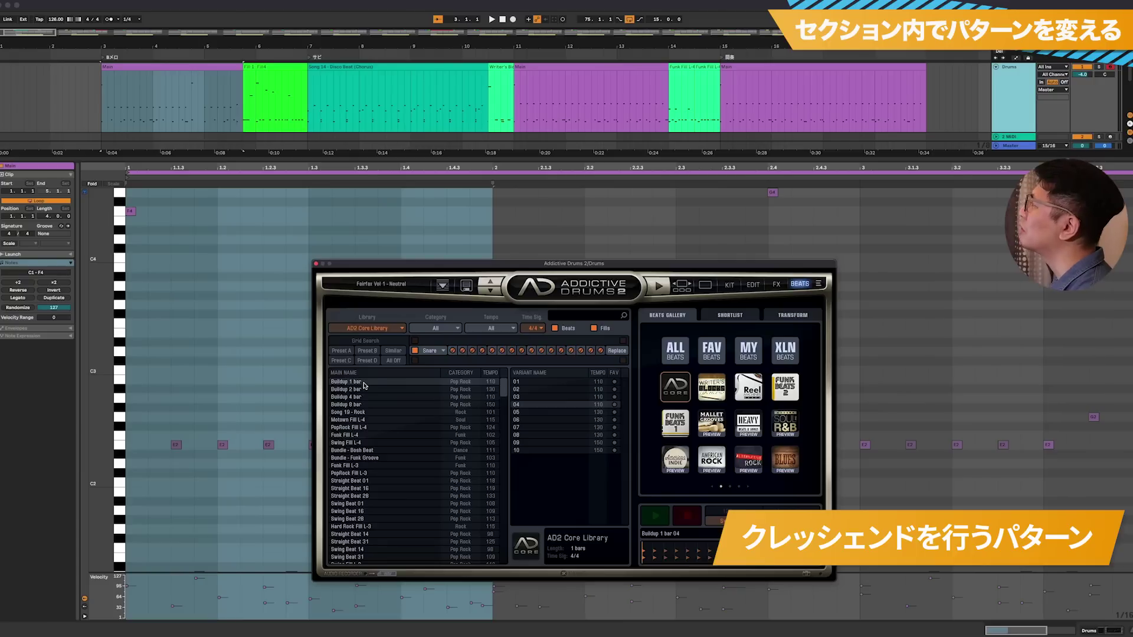
- Place Buildup 1 bar variant 04 on the Drums track at bar 5 and play back the section from bar 3
left_click_drag(357, 378, 233, 68)
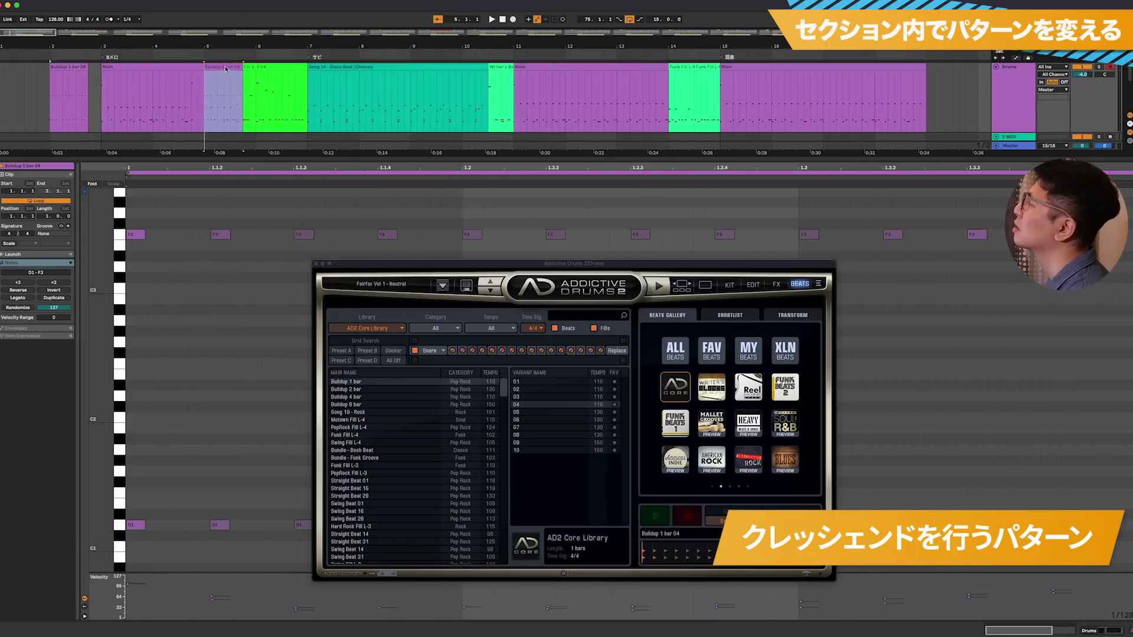
left_click_drag(102, 76, 489, 88)
key("space")
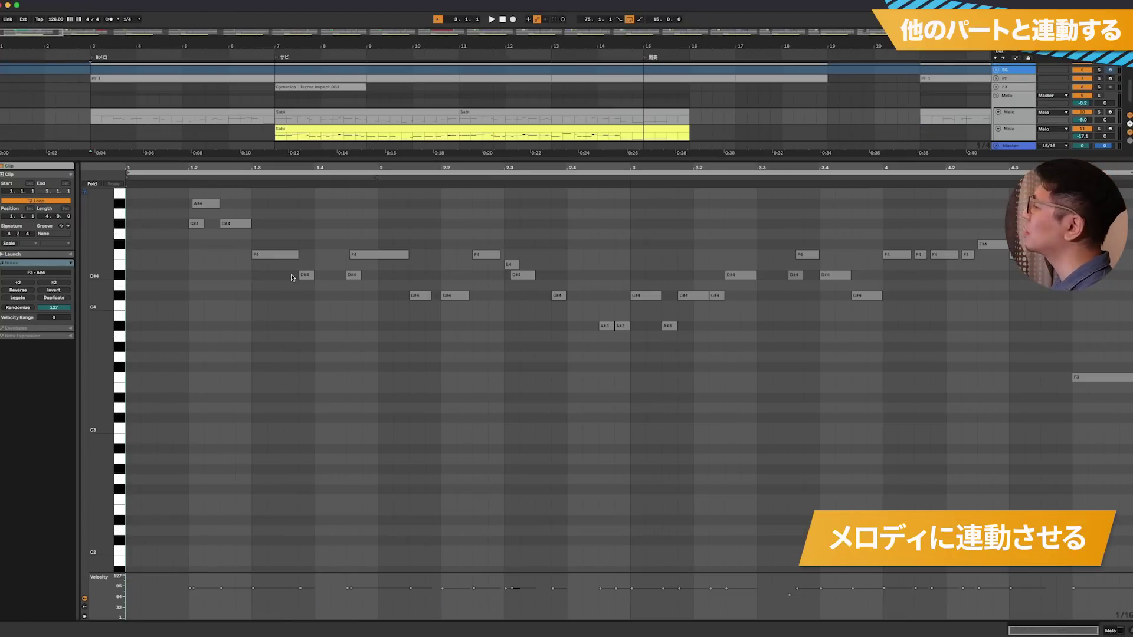
- Play back the melody from bar 3 and examine its phrase in bar 6
key("space")
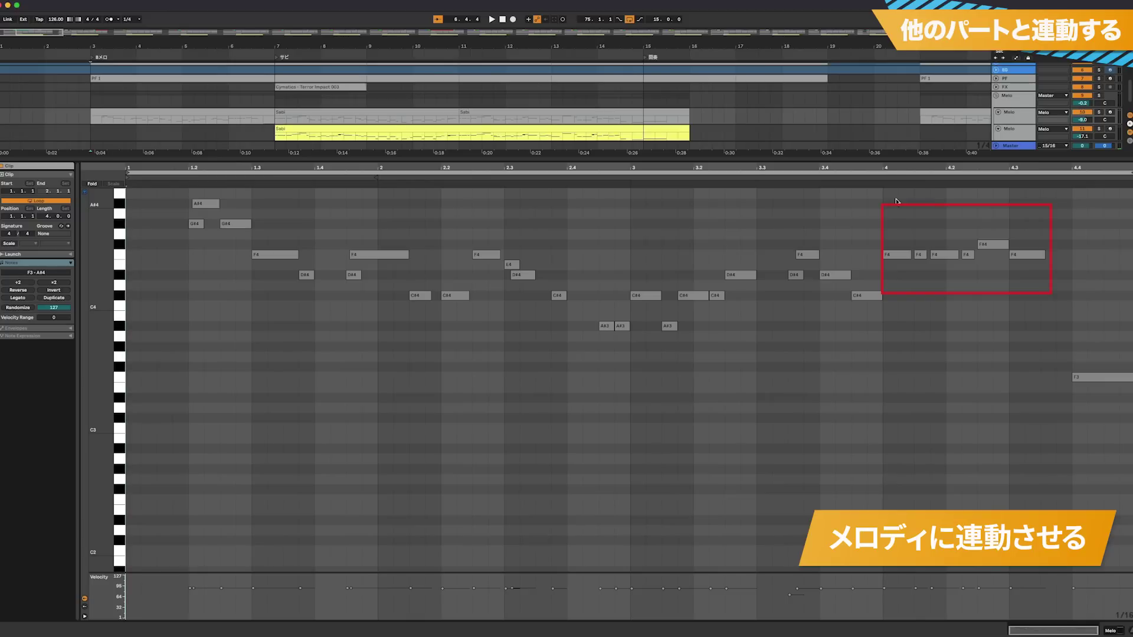
left_click_drag(896, 202, 1072, 315)
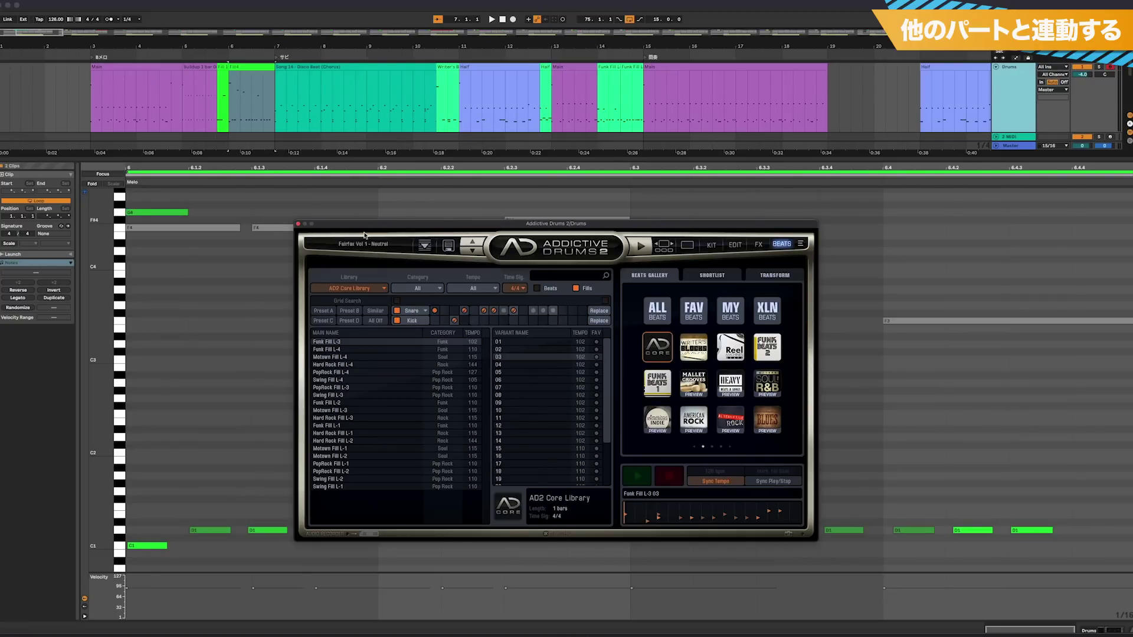
- Close the plug-in window and delete all existing drum notes from the fill clip at bar 6, keeping the melody notes
left_click(298, 224)
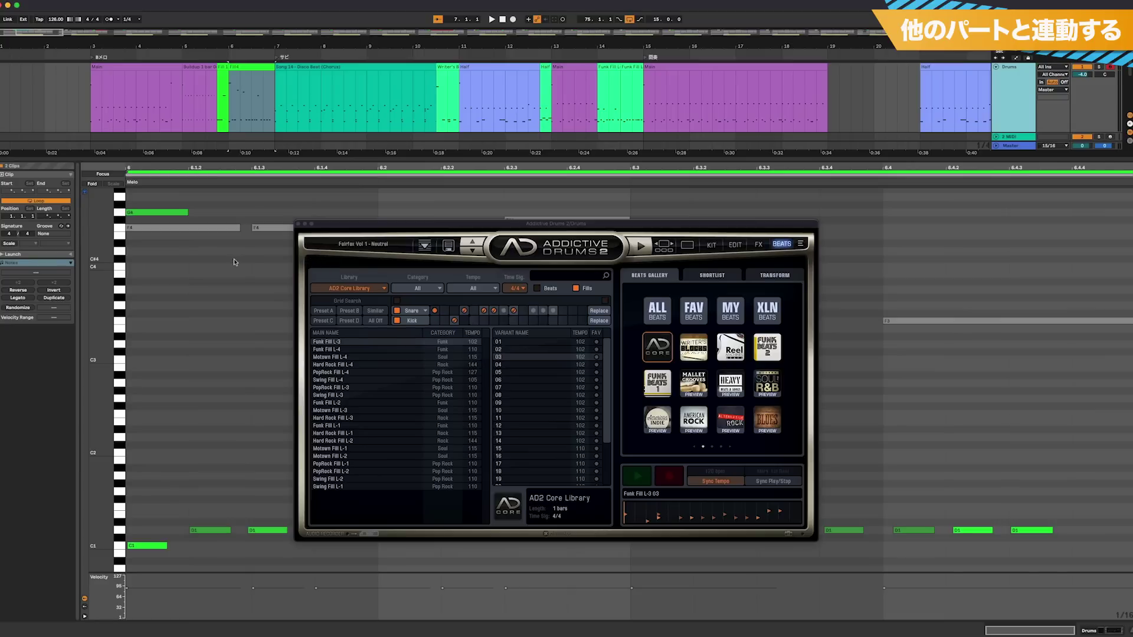
left_click(218, 277)
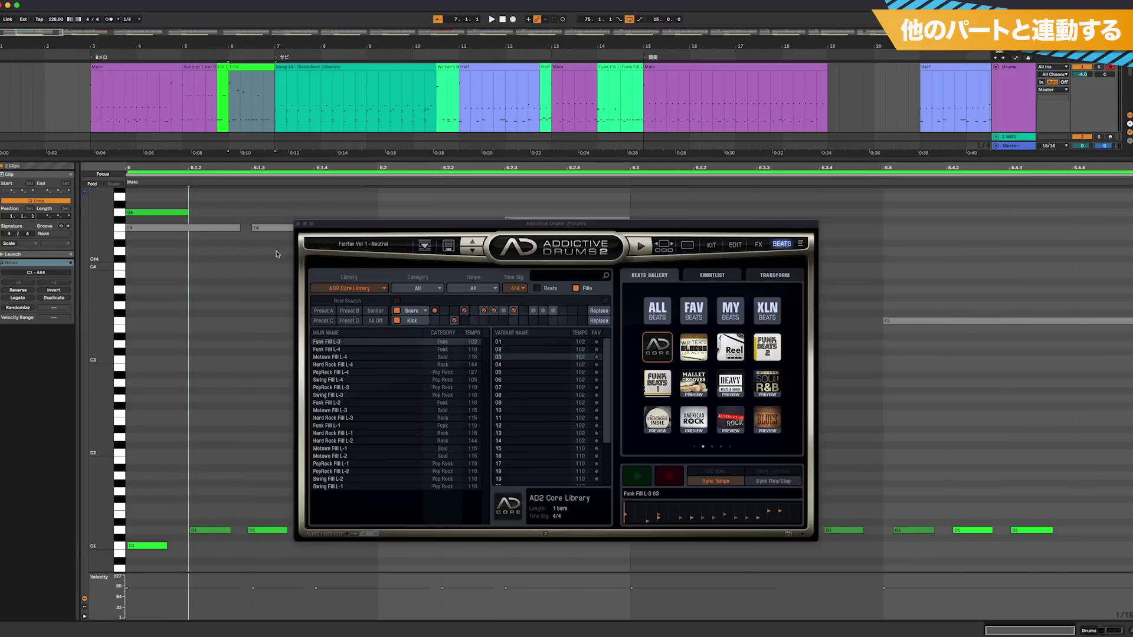
key("alt+super+p")
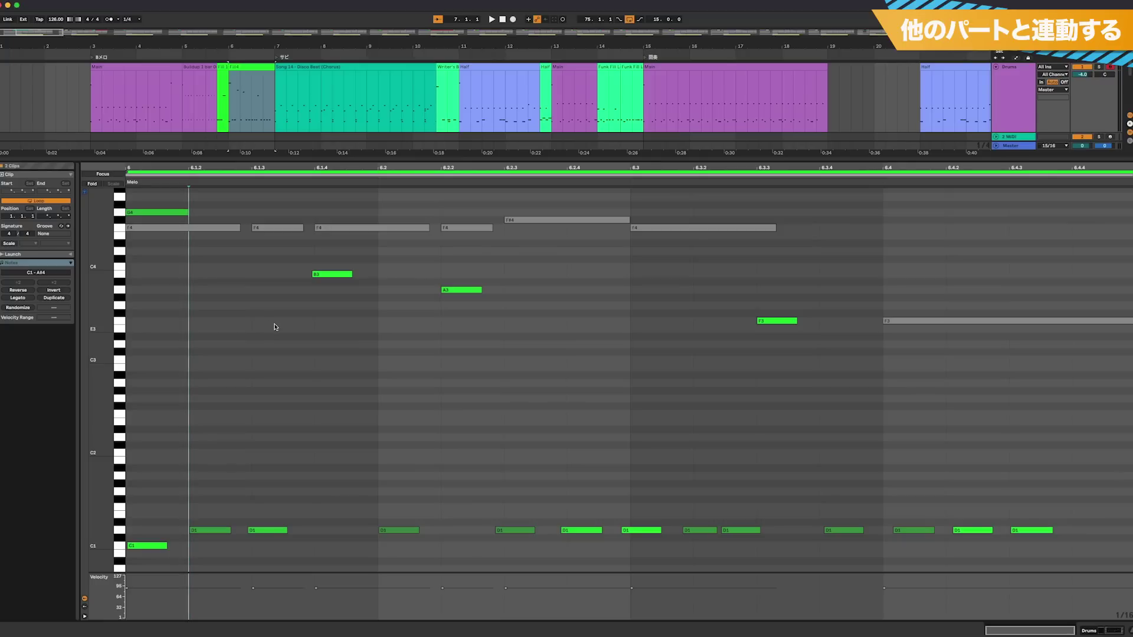
left_click_drag(820, 261, 58, 373)
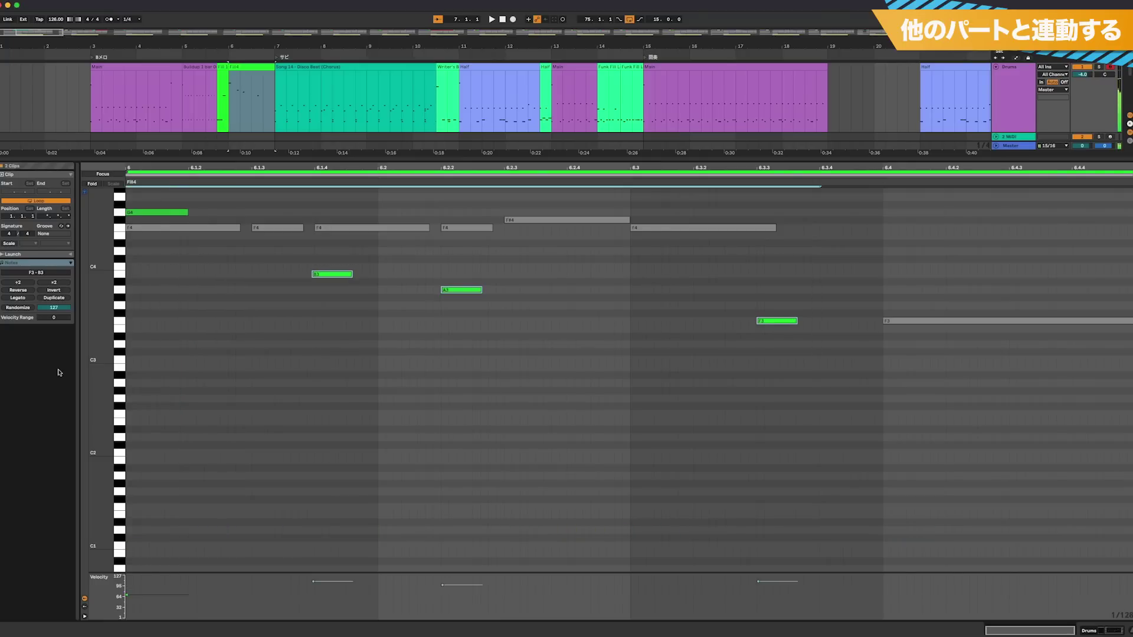
key("Delete")
left_click(150, 213)
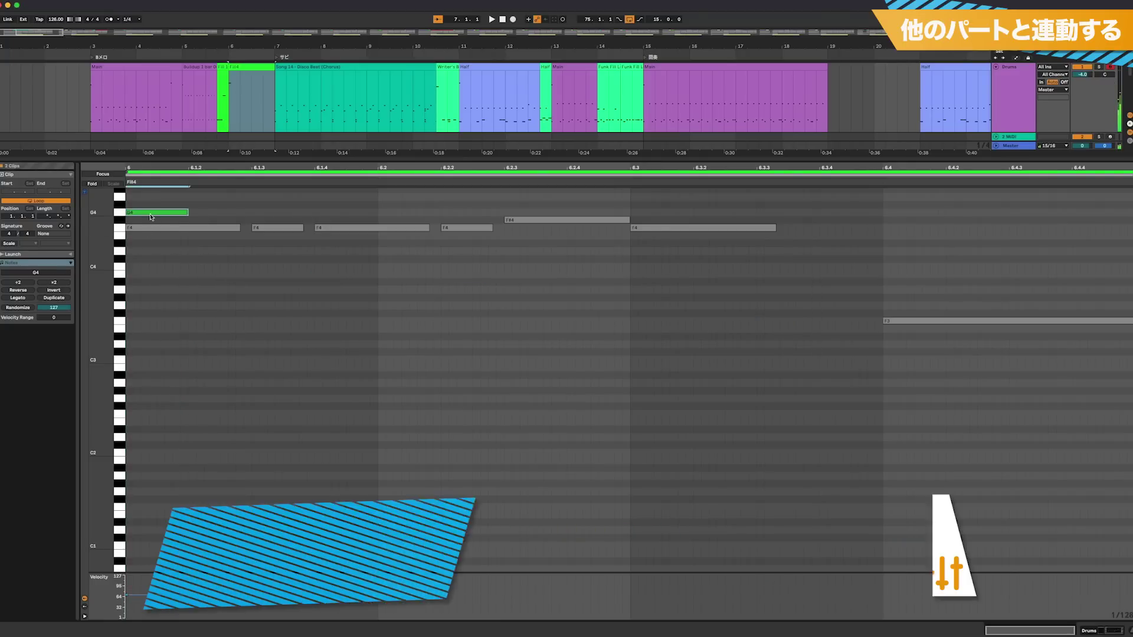
key("Delete")
- Enter eighth-note drum hits on the melody's longer notes: C1 at 6.1.1, E1 at 6.1.4 and G3 at 6.2.3, and play them
double_click(145, 545)
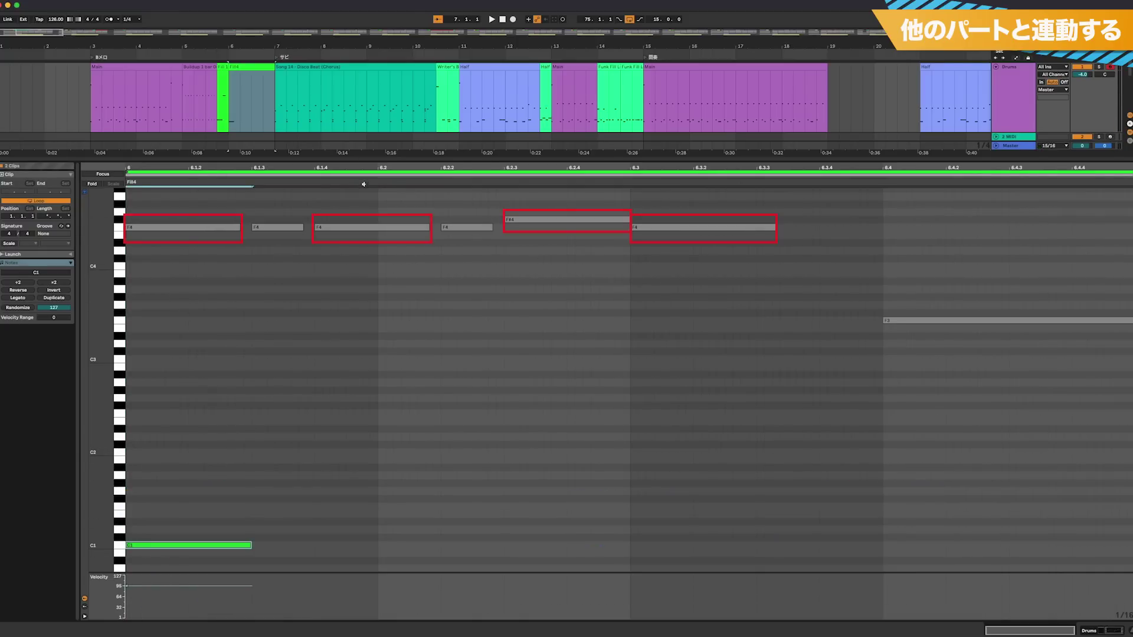
left_click(458, 227)
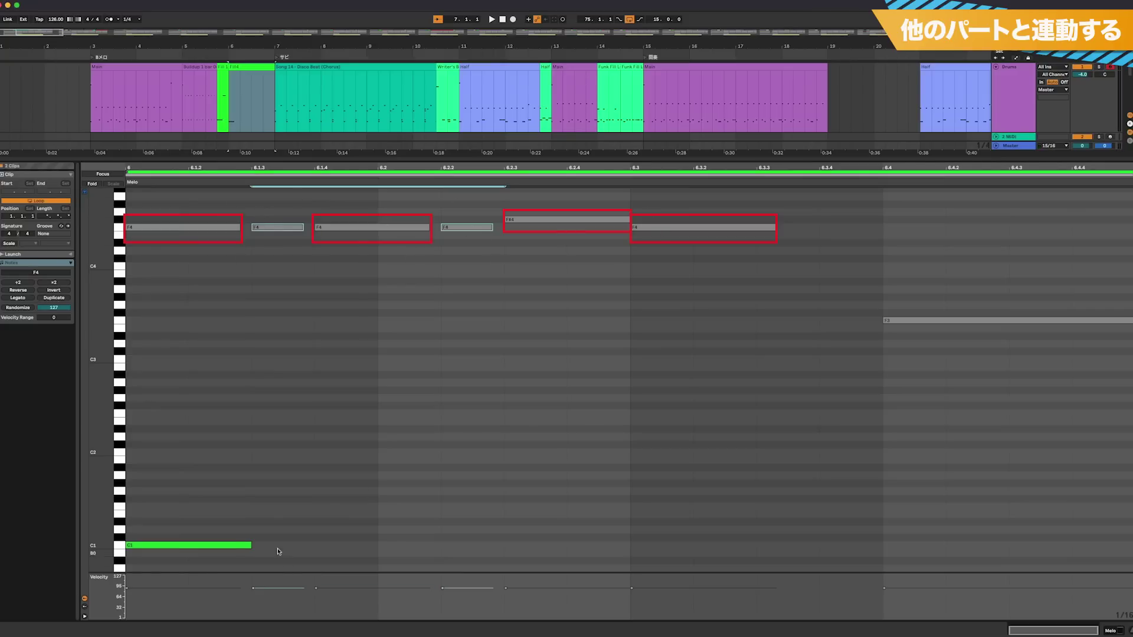
left_click(237, 546)
double_click(317, 514)
left_click_drag(379, 514, 449, 516)
double_click(511, 438)
left_click_drag(564, 437, 611, 439)
left_click(239, 545)
left_click(331, 514)
left_click_drag(524, 438, 518, 306)
key("space")
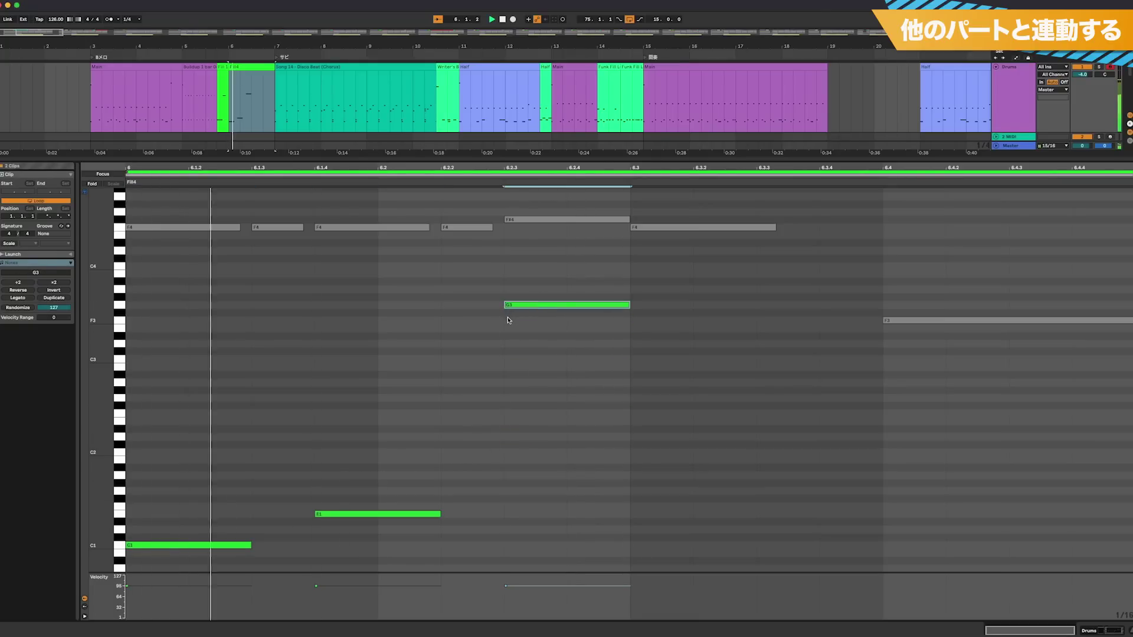
- Raise the drum note at 6.1.4 to G3
left_click(375, 514)
key("shift+Up")
key("shift+Up")
key("Up")
key("Up")
key("Up")
- Lower the drum note at 6.2.3 to D1
left_click(554, 305)
key("shift+Down")
key("shift+Down")
key("shift+Down")
key("shift+Up")
key("Down")
key("Down")
key("Down")
key("Down")
key("Down")
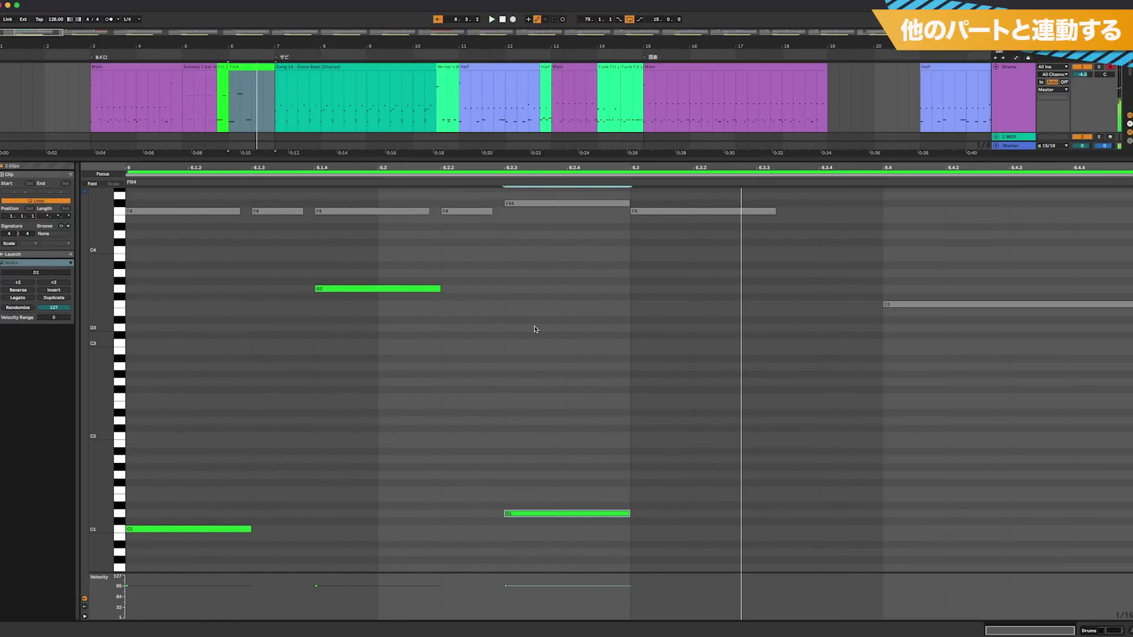
- Lower the drum note at 6.1.4 to E1, add an E1 eighth note at 6.3, and play back the fill
left_click(370, 289)
key("shift+Down")
key("shift+Down")
key("shift+Down")
key("shift+Up")
key("Down")
key("Down")
key("Down")
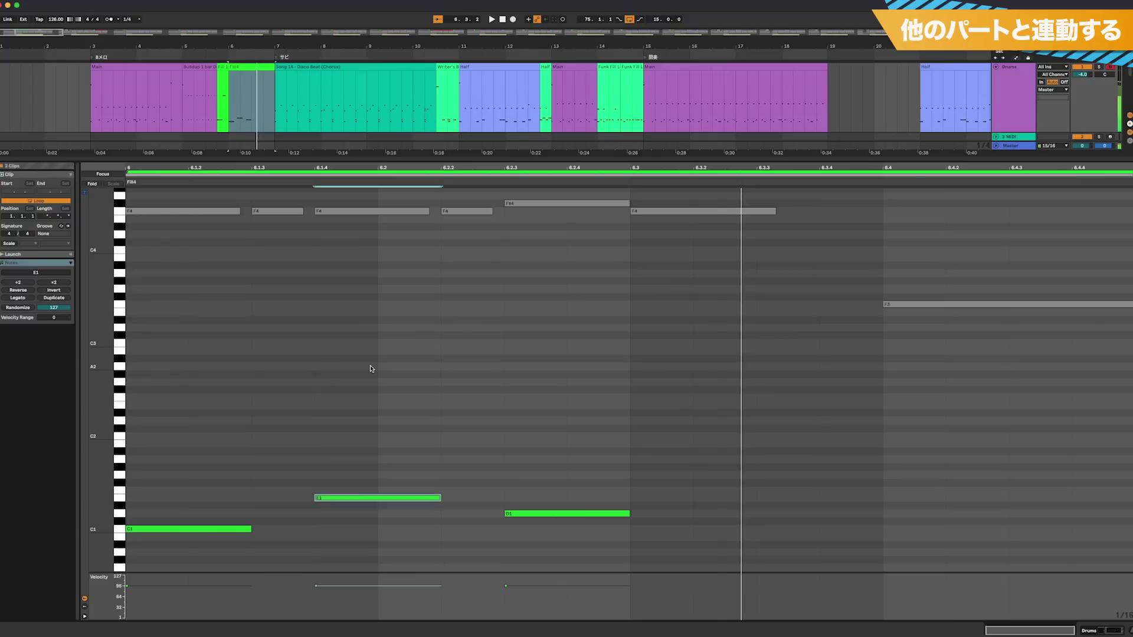
double_click(638, 500)
key("space")
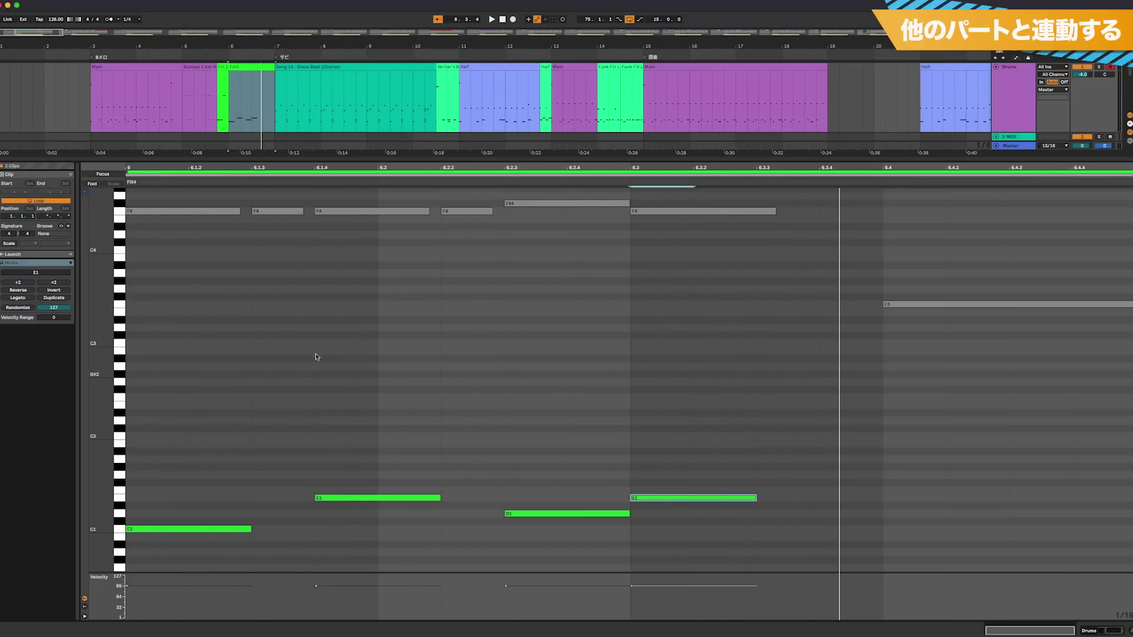
- Add a sixteenth-note drum hit at 6.1.3 and raise it to B3
double_click(283, 371)
key("shift+Up")
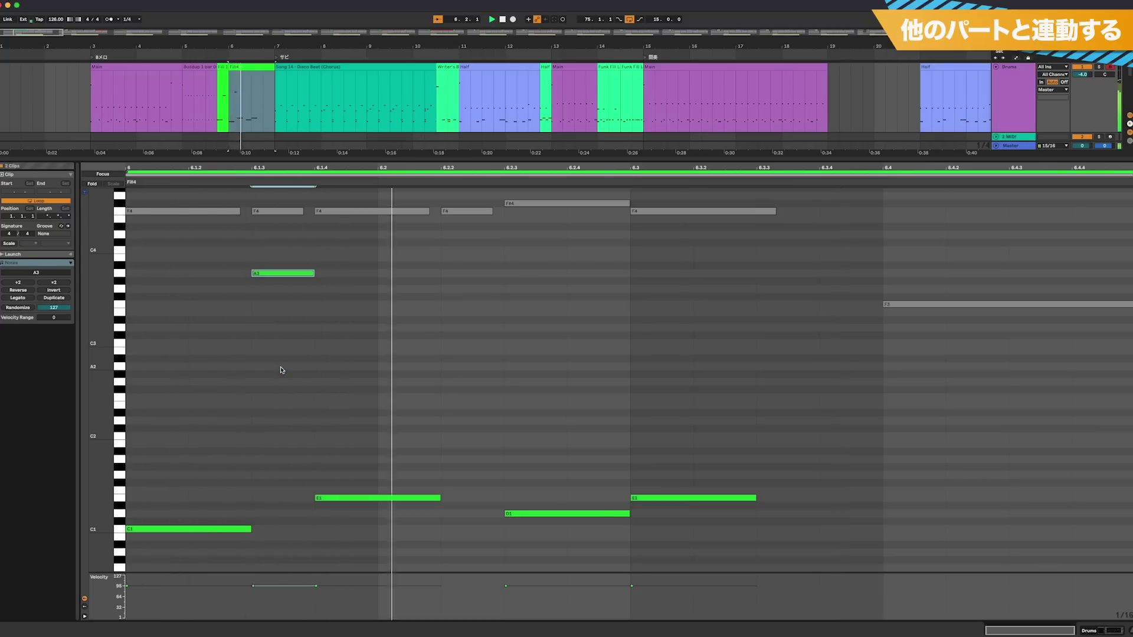
key("Up")
key("Up")
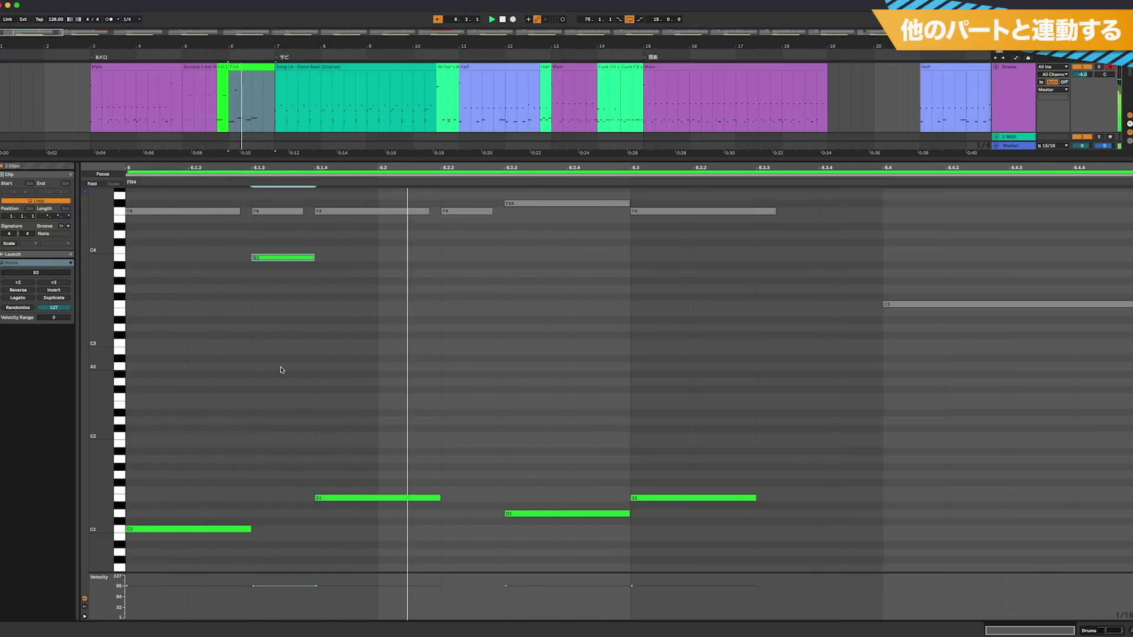
- Add a sixteenth-note G3 hit at 6.2.2 and lower the drum note at 6.2.3 to C1
double_click(456, 288)
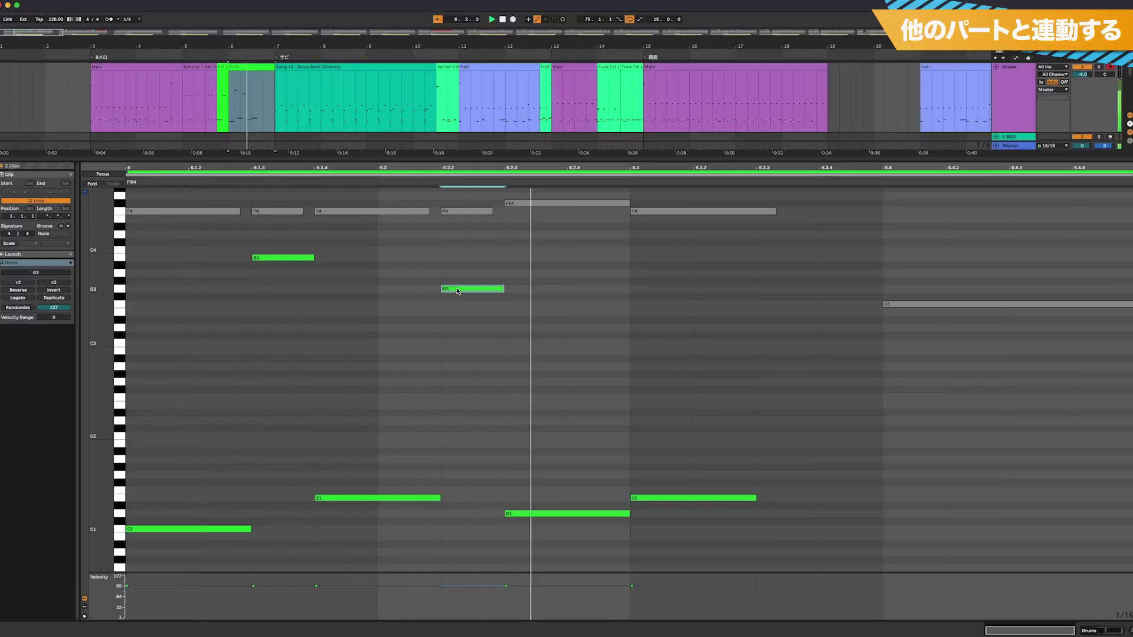
left_click(520, 515)
key("Down")
key("Down")
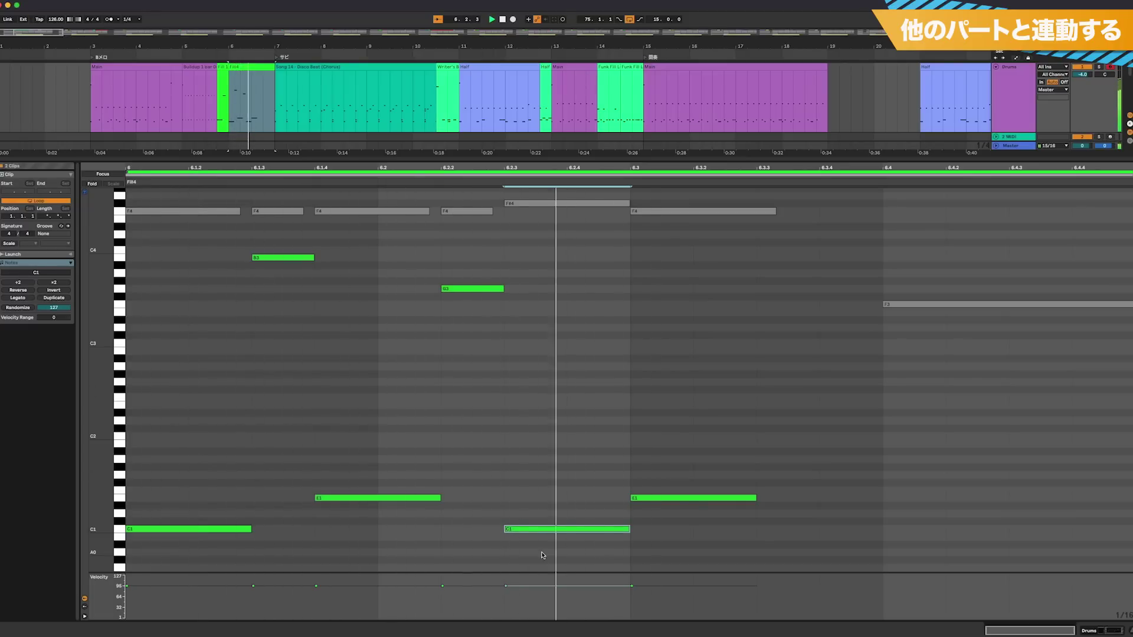
- Shorten the 6.2.3 note to a sixteenth followed by a D1 sixteenth at 6.2.4, and lower the note at 6.3 to D#1
left_click_drag(628, 530, 571, 529)
double_click(599, 514)
left_click(667, 499)
key("Down")
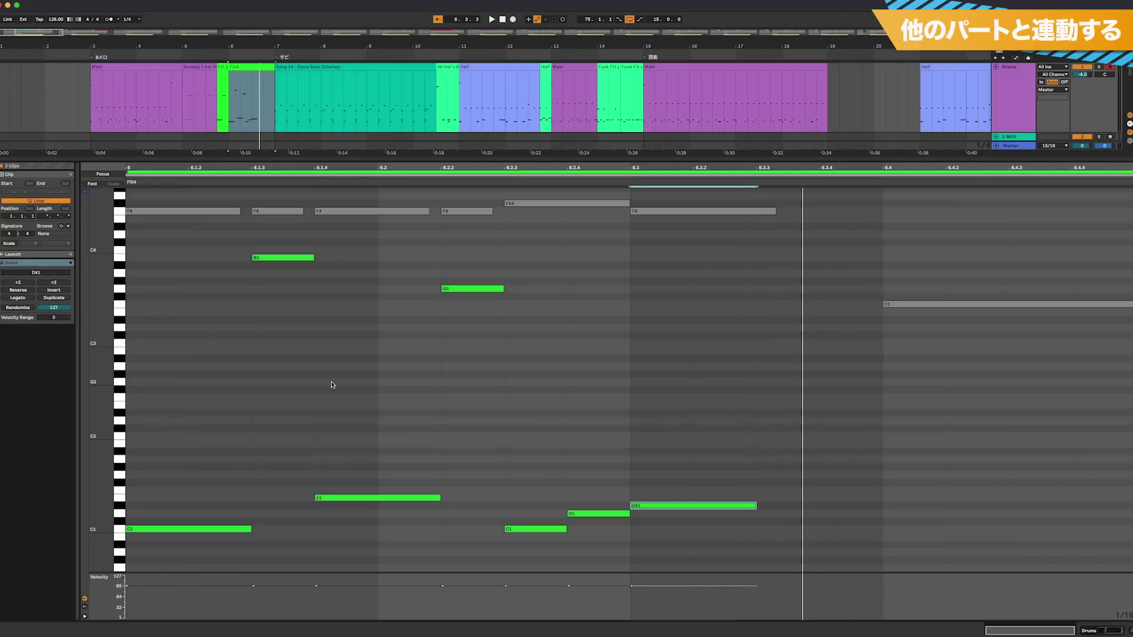
- Add an eighth-note hit at the start of bar 6 and set its pitch to F4
scroll(304, 362, "up", 3)
double_click(148, 296)
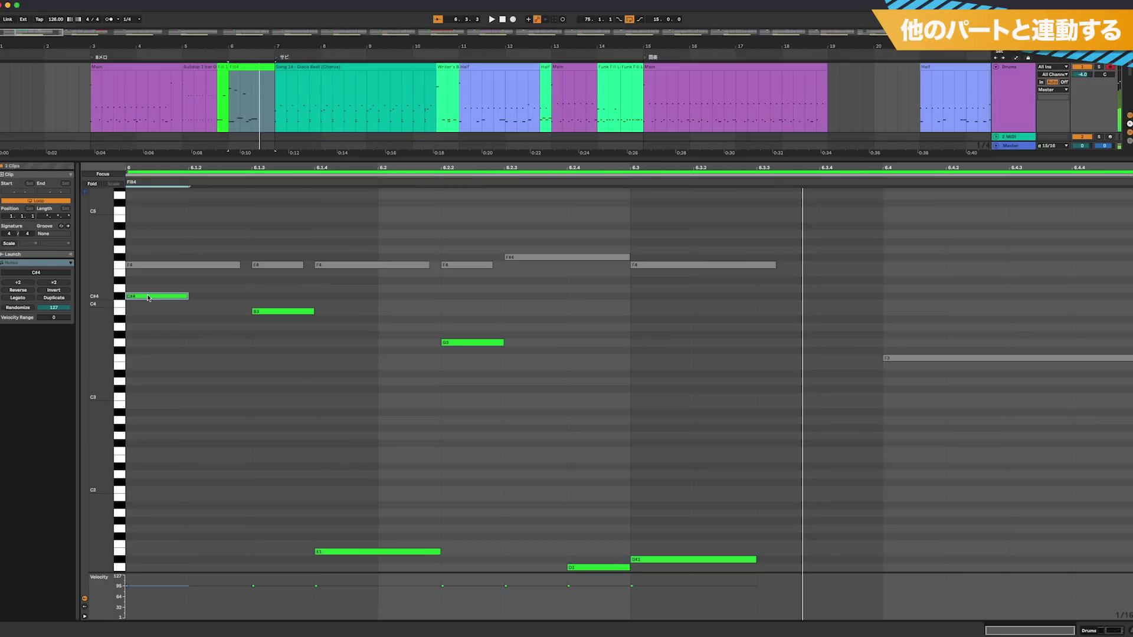
key("shift+Right")
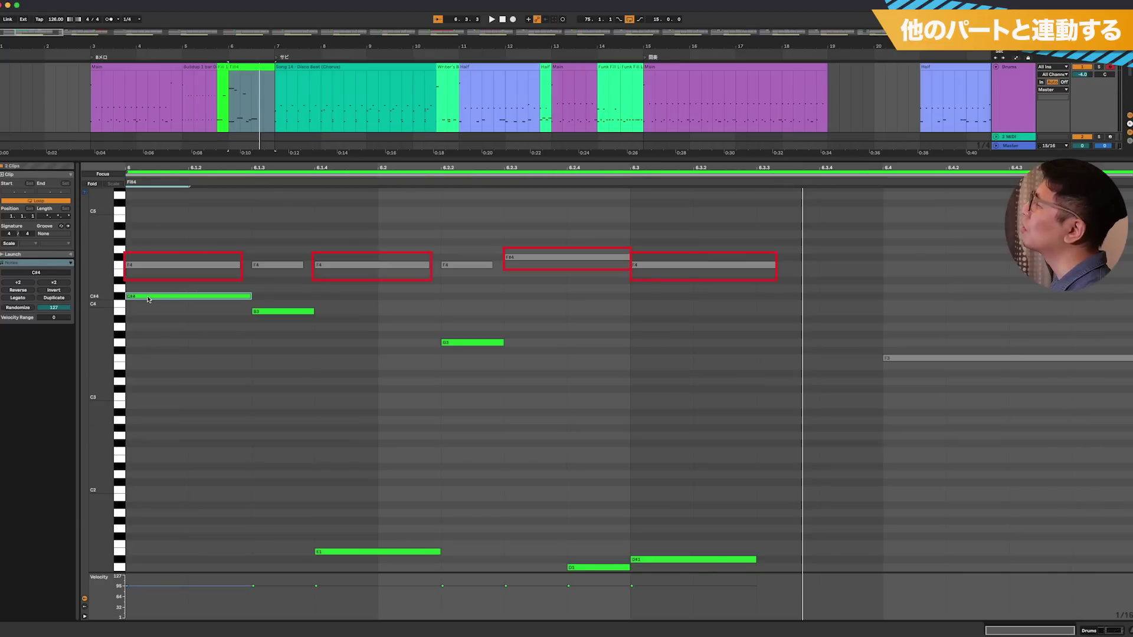
key("Down")
key("Down")
key("Down")
key("Down")
key("Down")
key("Down")
key("Down")
key("Down")
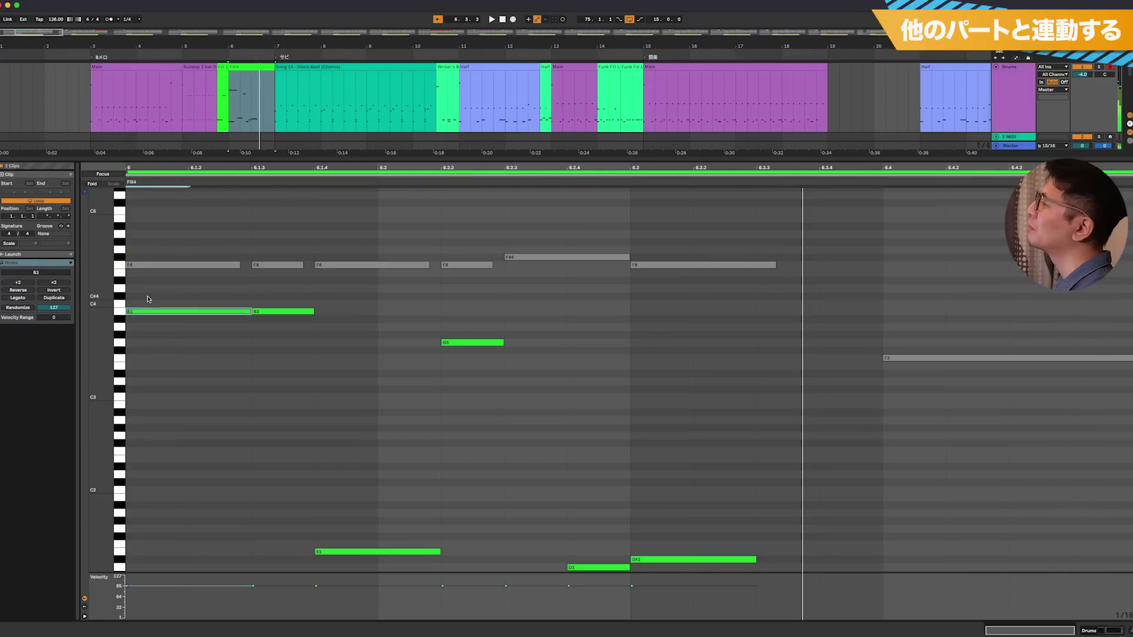
key("shift+Up")
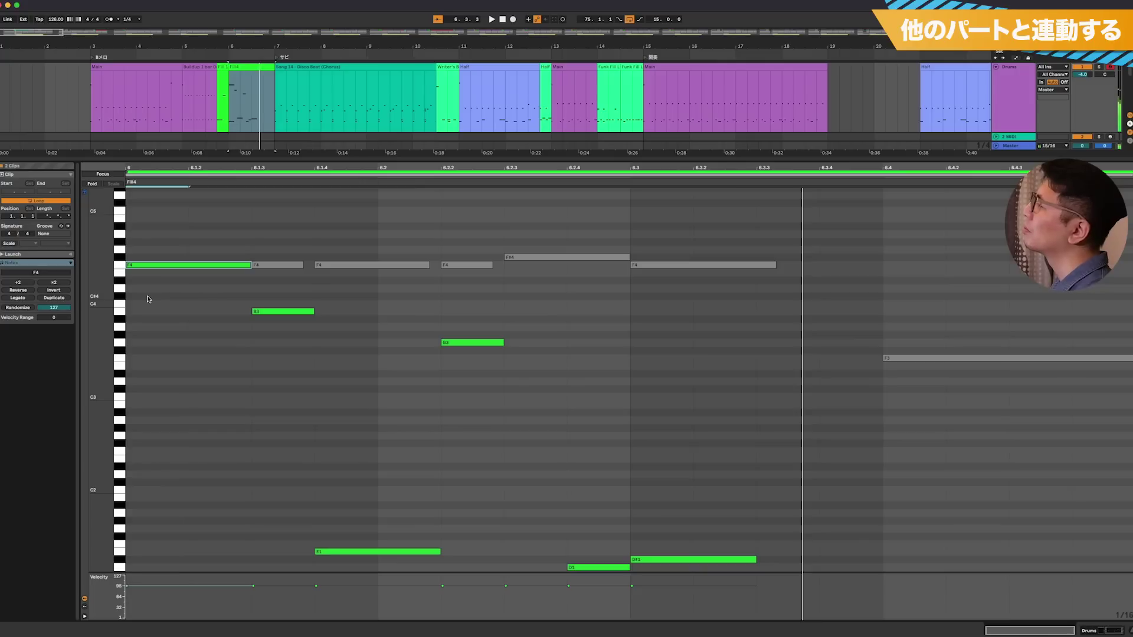
- Add a G4 hit at 6.1.4 and lengthen it to an eighth note
double_click(328, 249)
key("shift+Right")
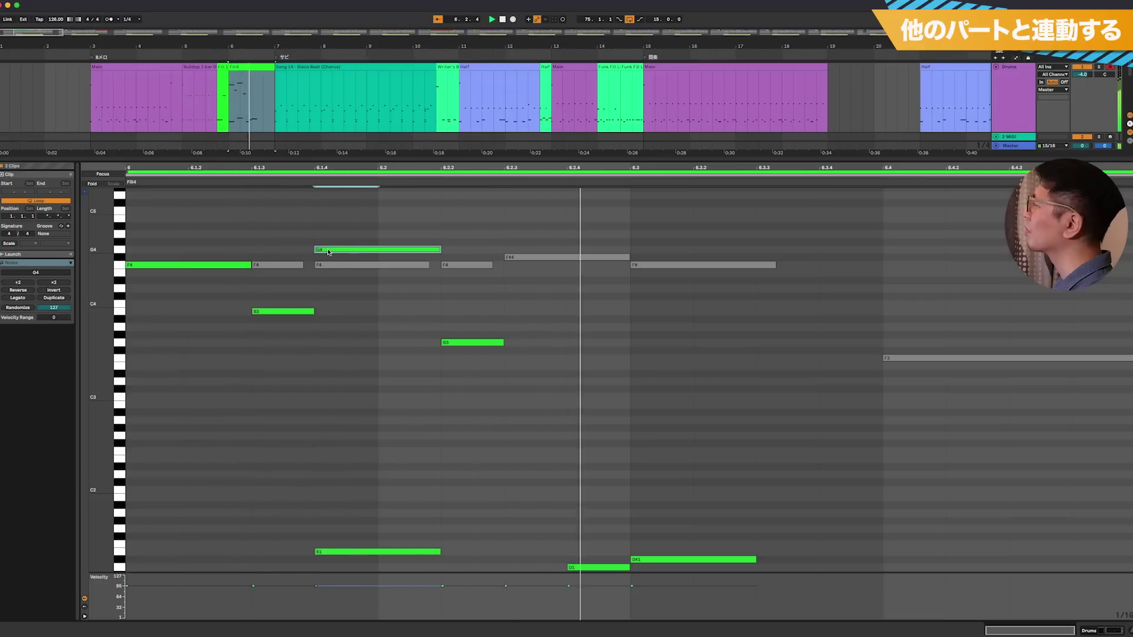
- Add a sixteenth-note hit at 6.2.3 and settle its pitch on G2
double_click(523, 319)
key("shift+Down")
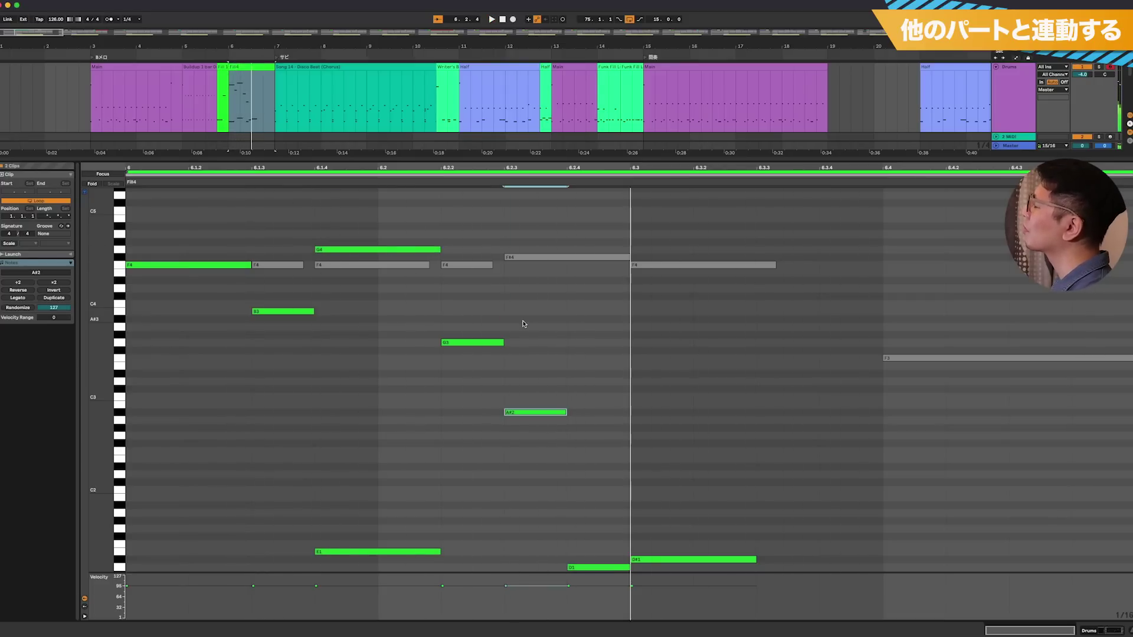
key("Down")
key("Down")
key("Down")
key("Down")
key("Down")
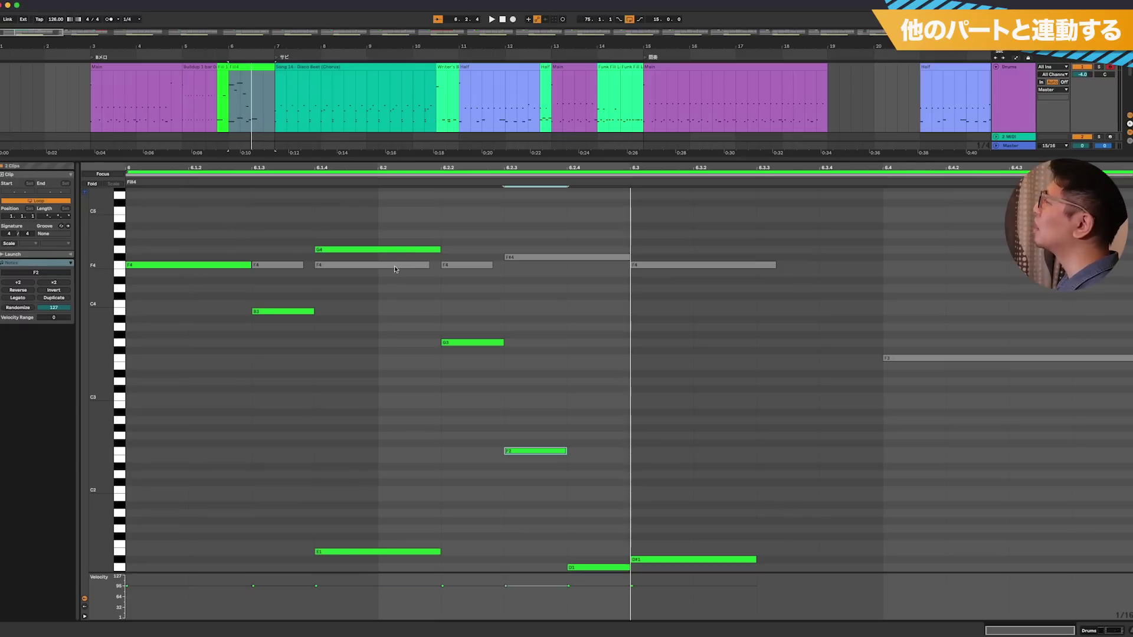
key("Up")
key("Up")
key("Up")
key("Up")
key("Up")
key("Down")
key("Down")
key("Down")
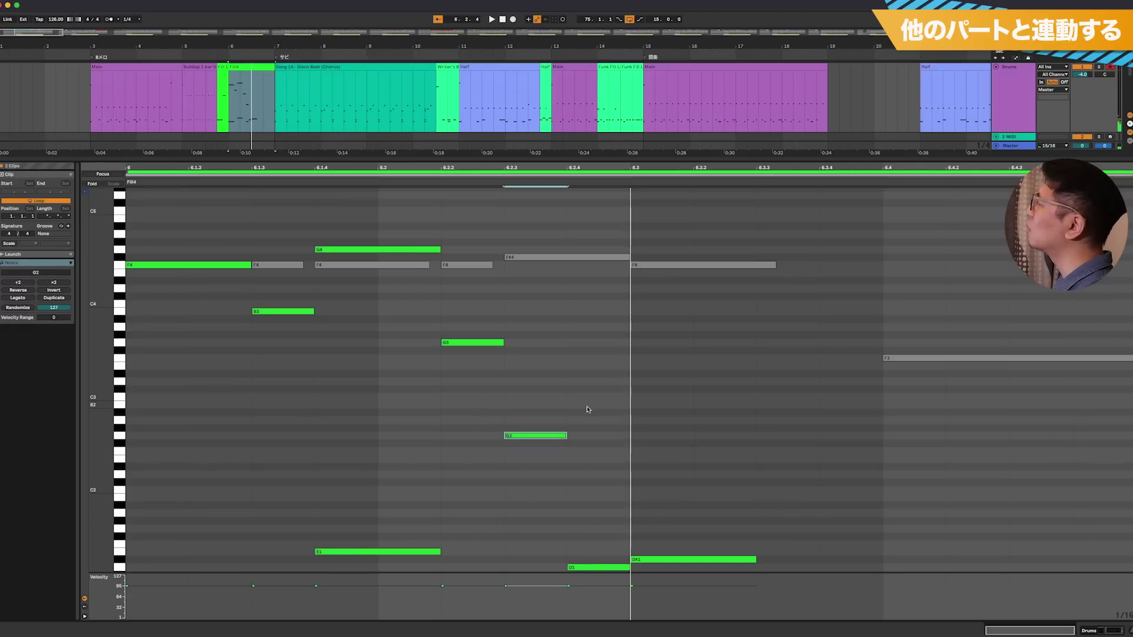
- Add a sixteenth-note C2 hit at 6.3 and play back the fill
left_click_drag(646, 436, 643, 488)
key("space")
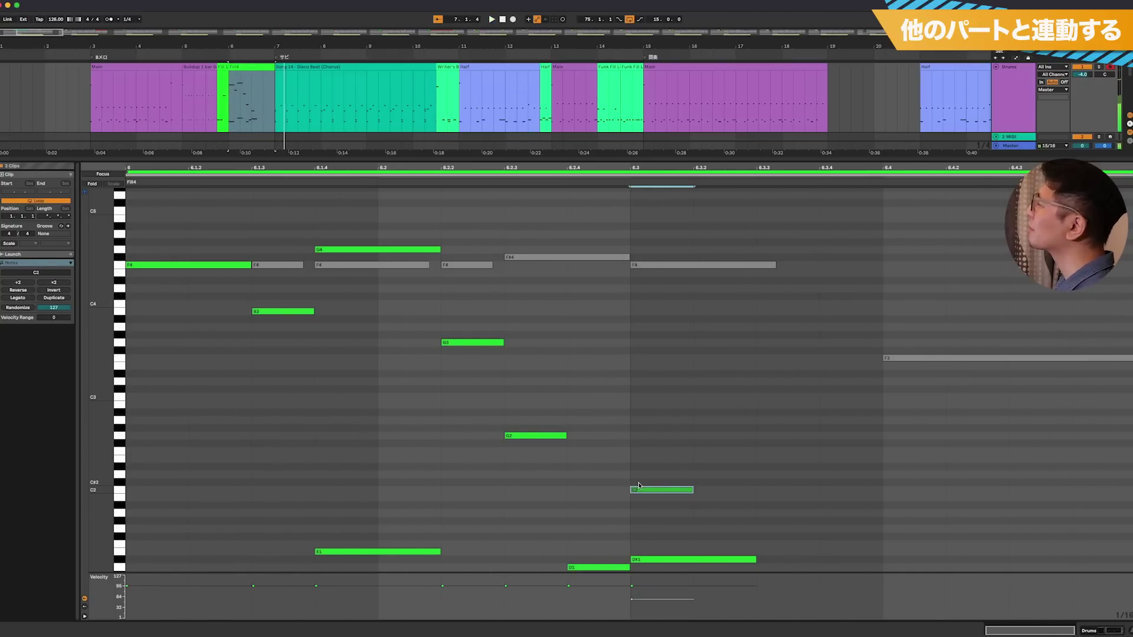
- Turn off the snare and kick grid search filters and audition Funk Fill L-2 variants 08, 09 and 10 for the second half of bar 6
left_click(272, 91)
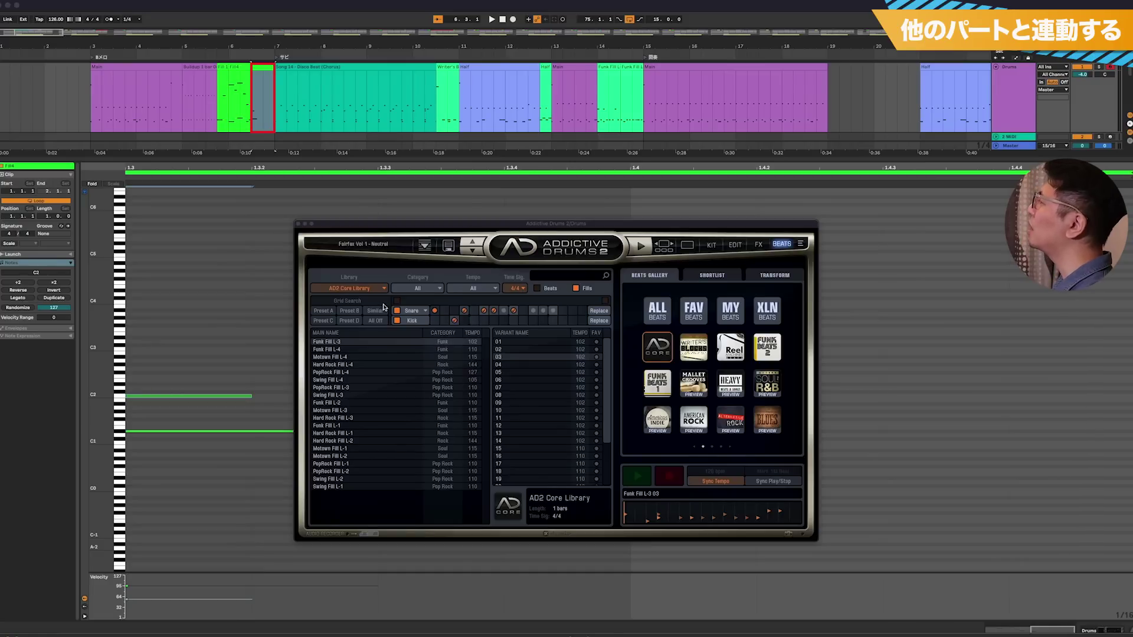
left_click(394, 322)
left_click(399, 322)
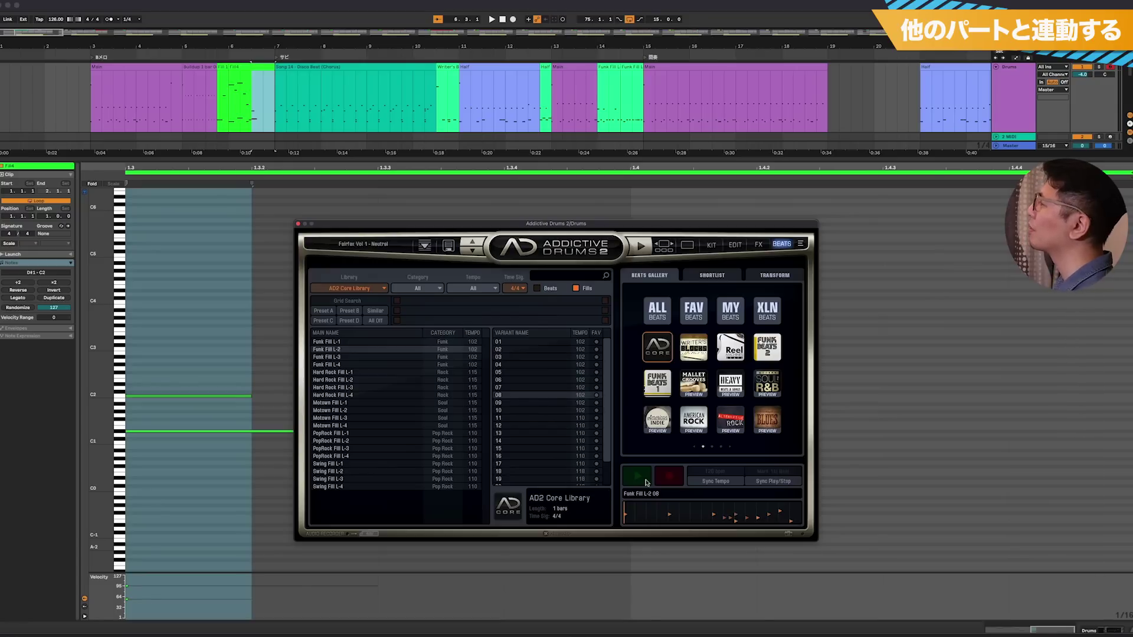
left_click(645, 481)
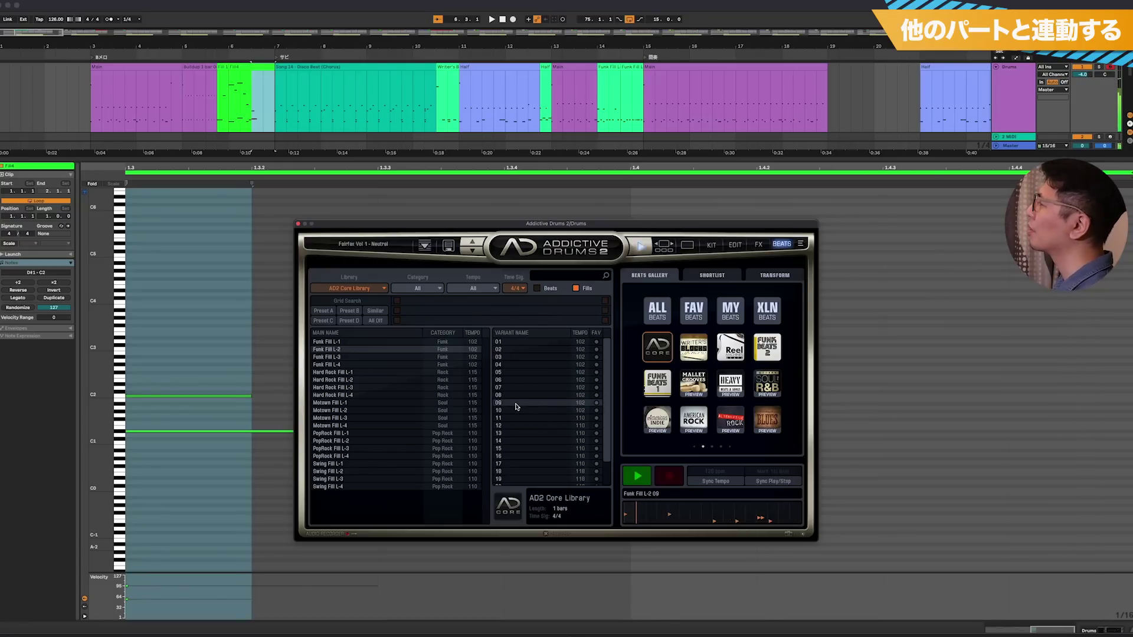
left_click(516, 411)
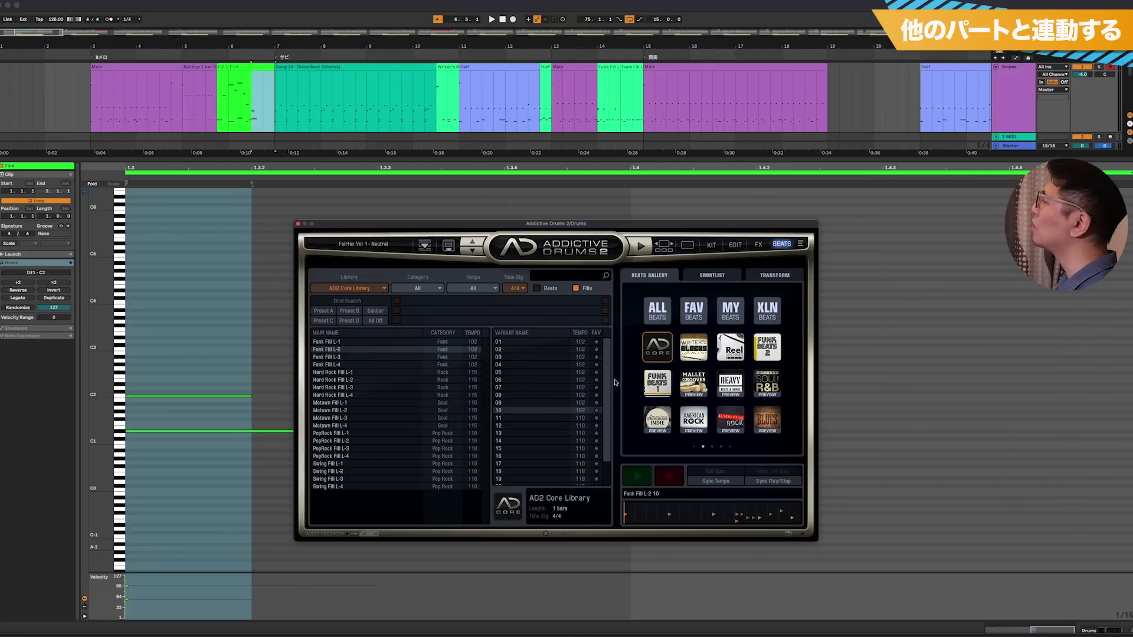
left_click(644, 479)
- Try Funk Fill L-2 10 in the second half of bar 6 without importing its tempo data, and play back from bar 3
left_click_drag(336, 353, 43, 103)
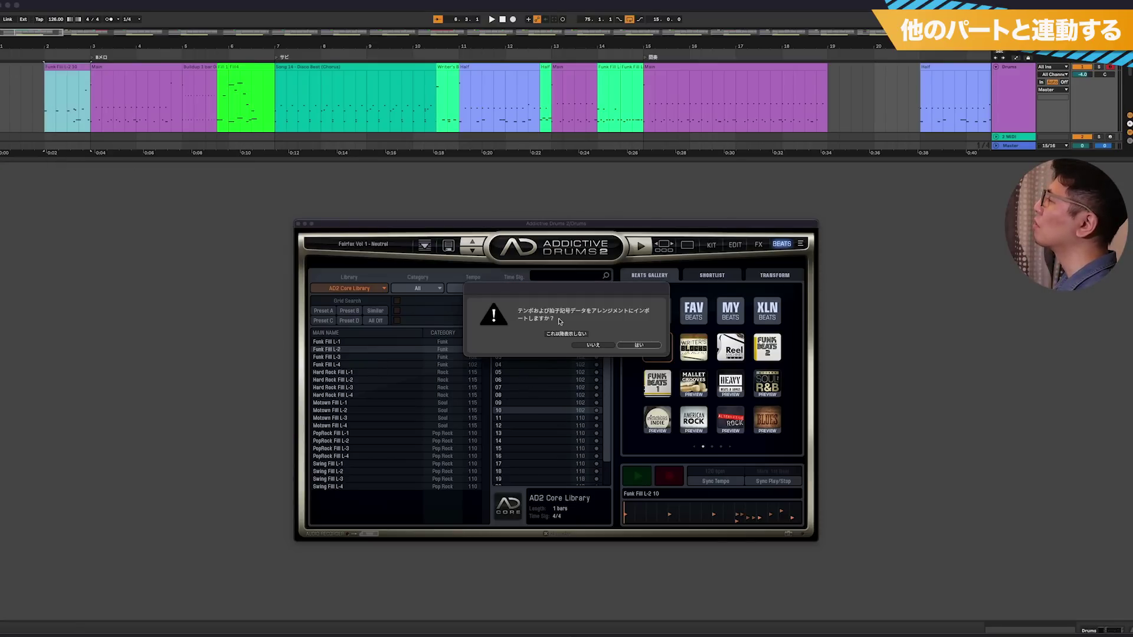
left_click(591, 346)
double_click(47, 65)
left_click_drag(46, 64, 261, 111)
right_click(260, 111)
left_click(302, 206)
left_click(93, 87)
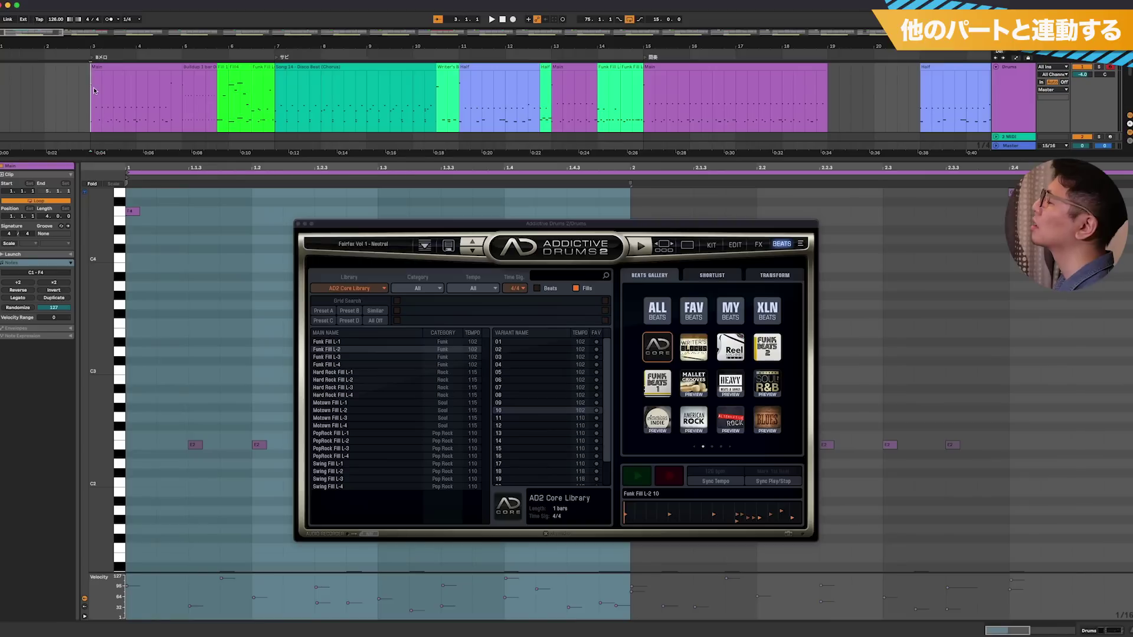
key("space")
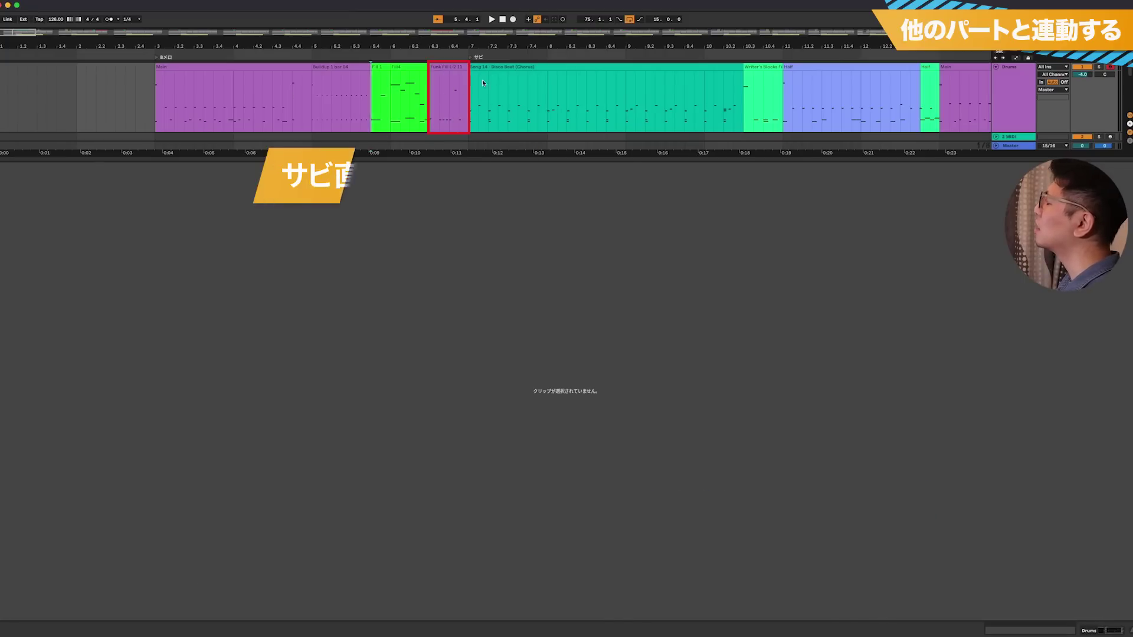
- Replace the fill in the second half of bar 6 with the Kime pattern and play it back
left_click(454, 66)
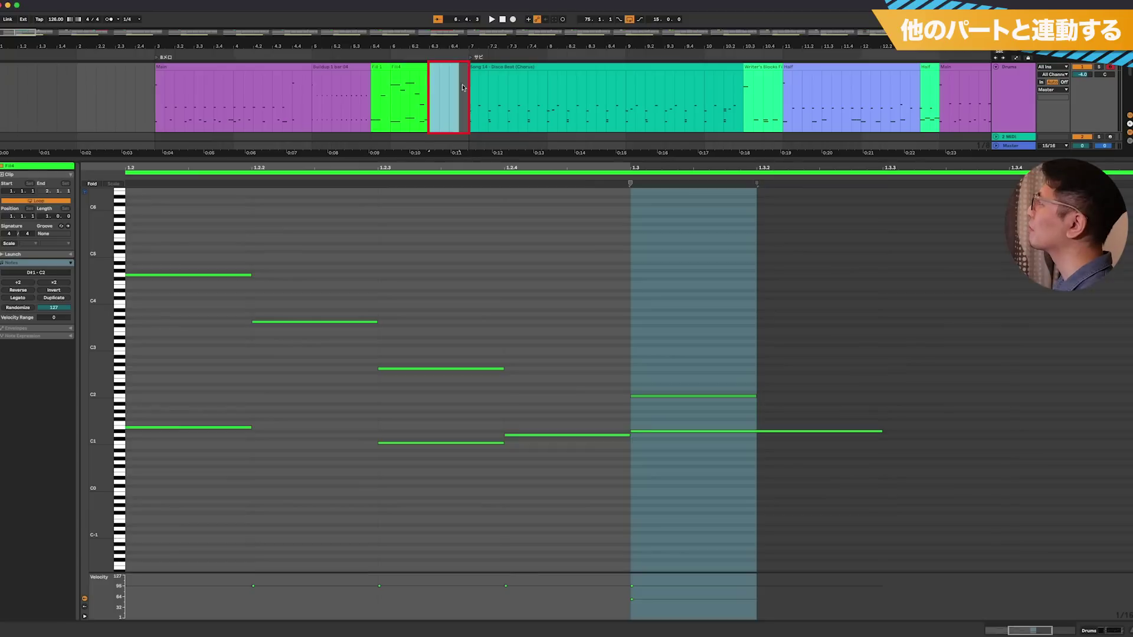
left_click(458, 81)
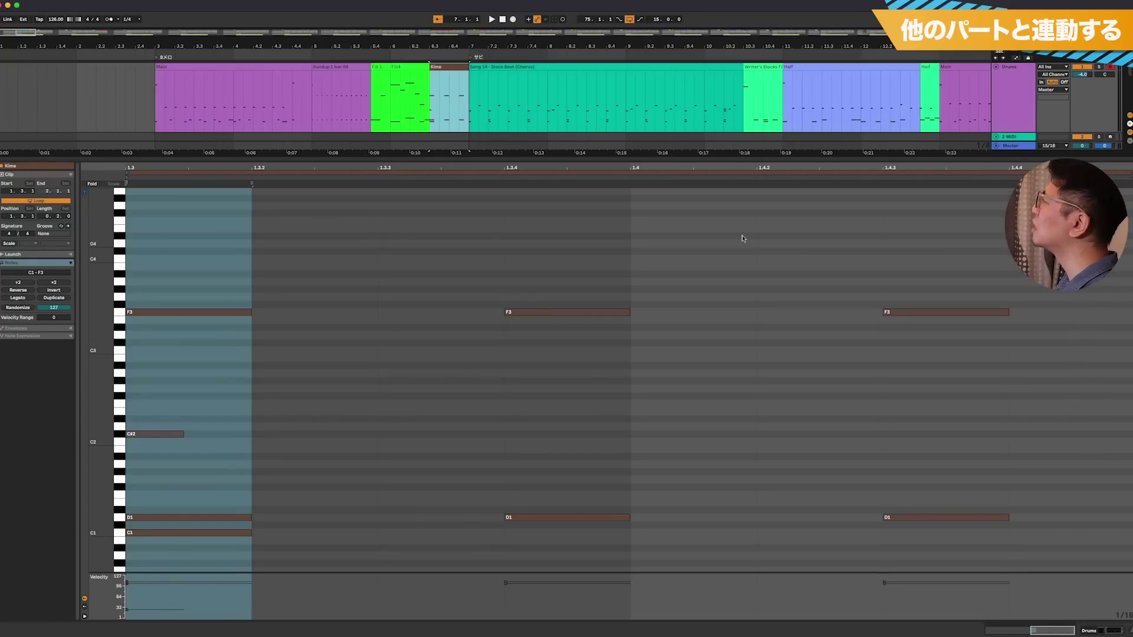
key("space")
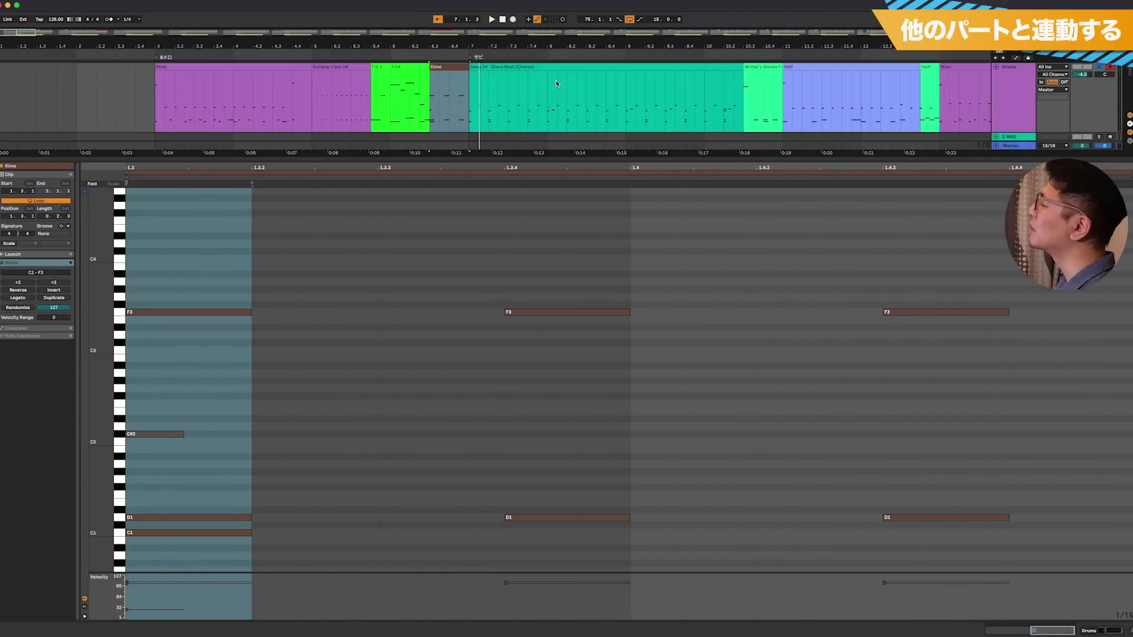
- Replace the bass, guitar and piano material in the second half of bar 6 with Kime clips matching the drum hits
left_click_drag(499, 155, 499, 334)
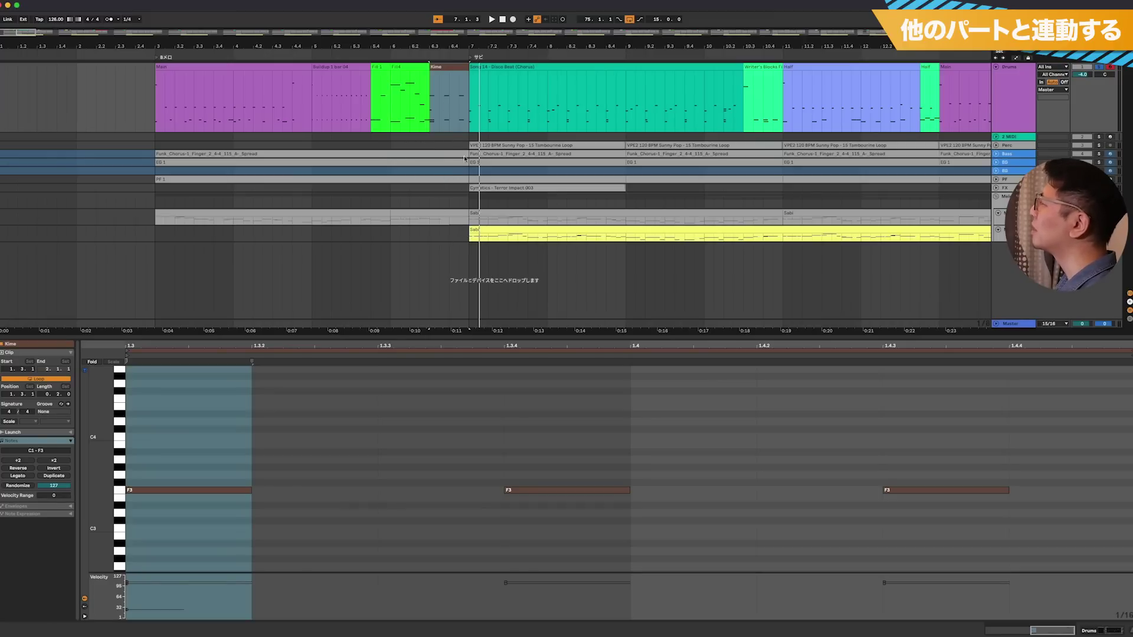
scroll(465, 158, "right", 5)
left_click_drag(216, 144, 245, 196)
key("Delete")
left_click(219, 153)
key("super+v")
left_click(237, 153)
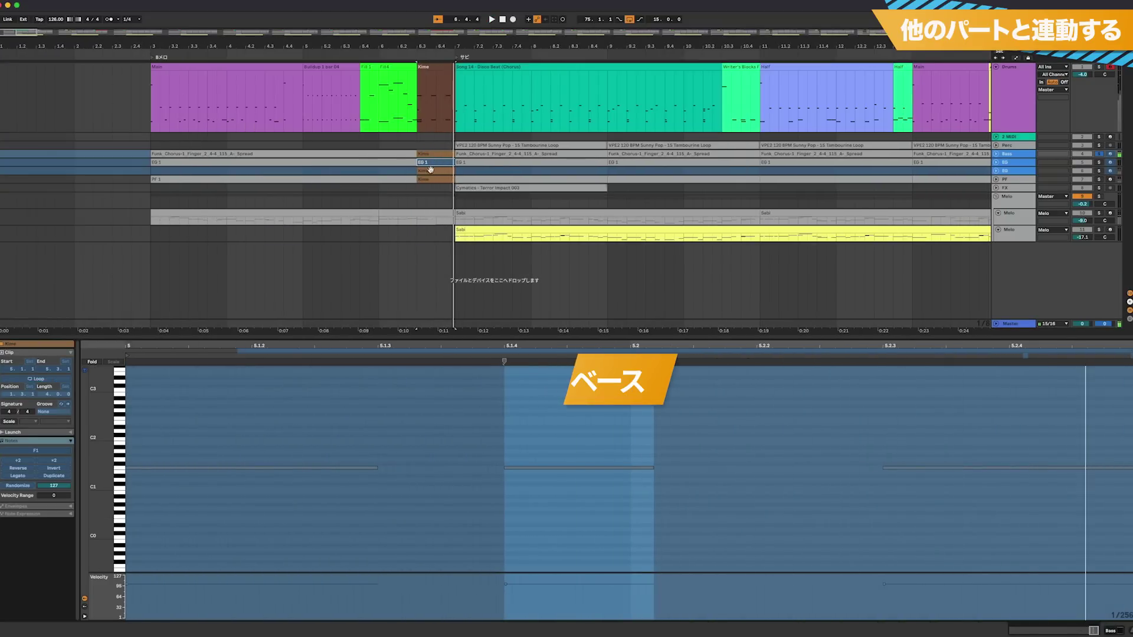
- Play back the lead-in to the chorus with the Kime hits across drums, bass, guitar and piano
left_click(435, 162)
key("space")
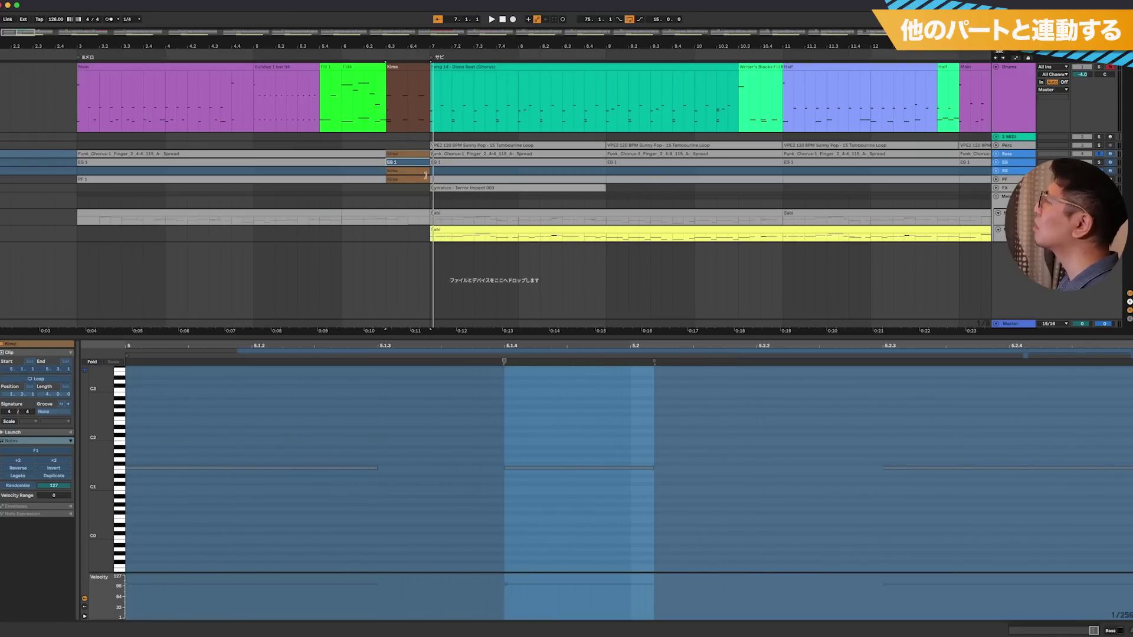
key("space")
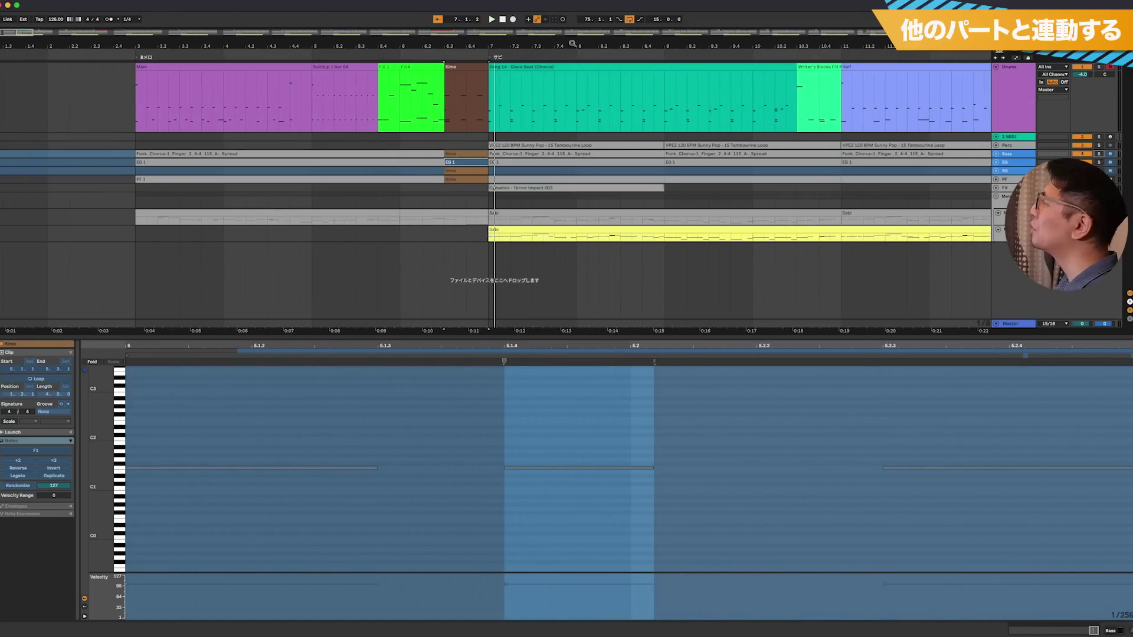
left_click(341, 69)
key("space")
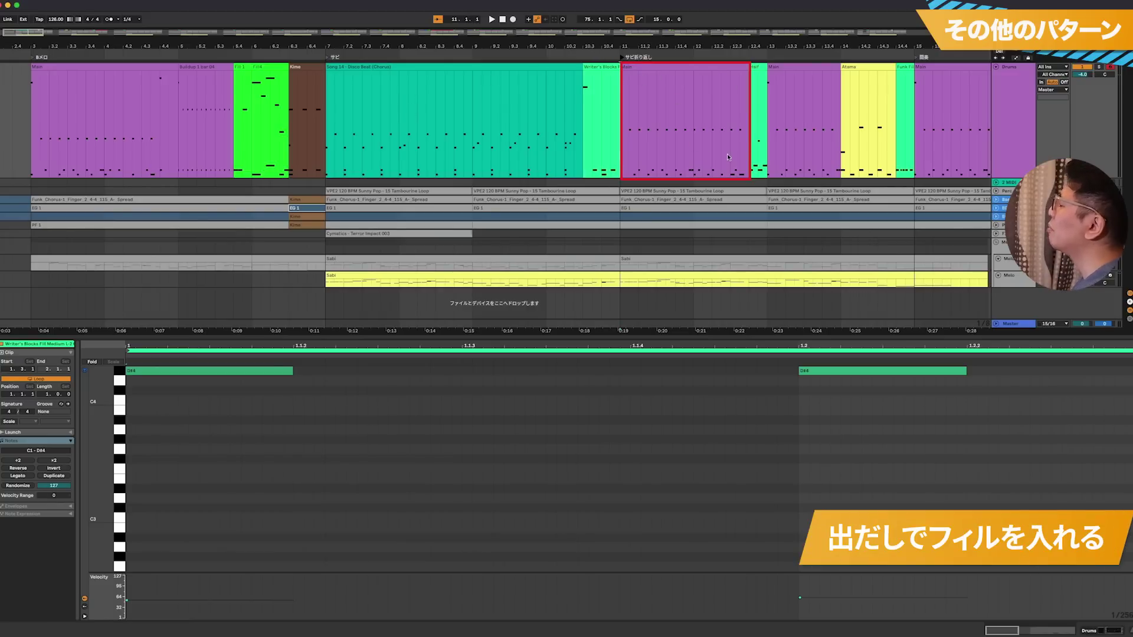
- Replace the first beat of bar 11 with a short fill using A3 and G3 hits, and play it back
left_click(624, 67)
left_click_drag(624, 69, 638, 70)
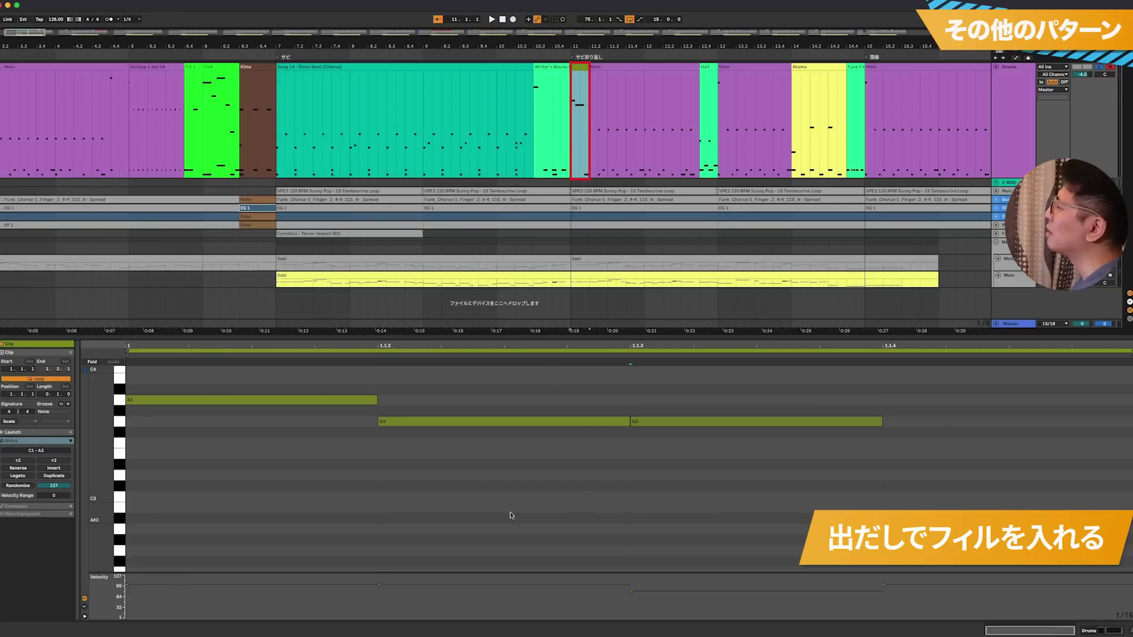
key("space")
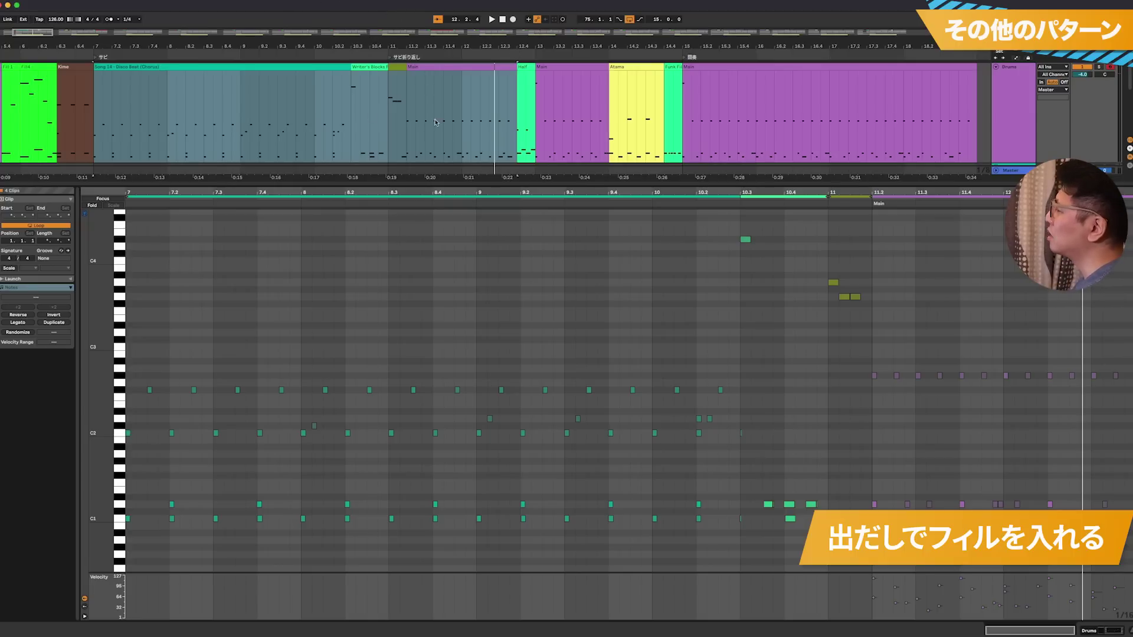
- Open the one-beat fill at bar 11 together with the following Main clip to examine their notes
left_click(394, 66)
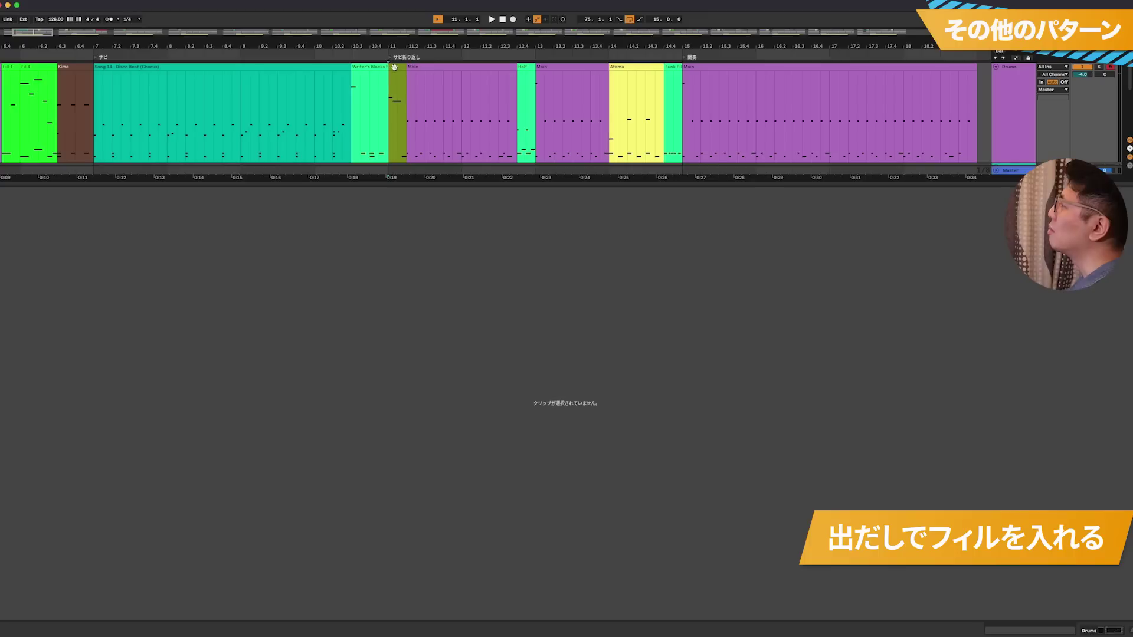
left_click(423, 68, "shift")
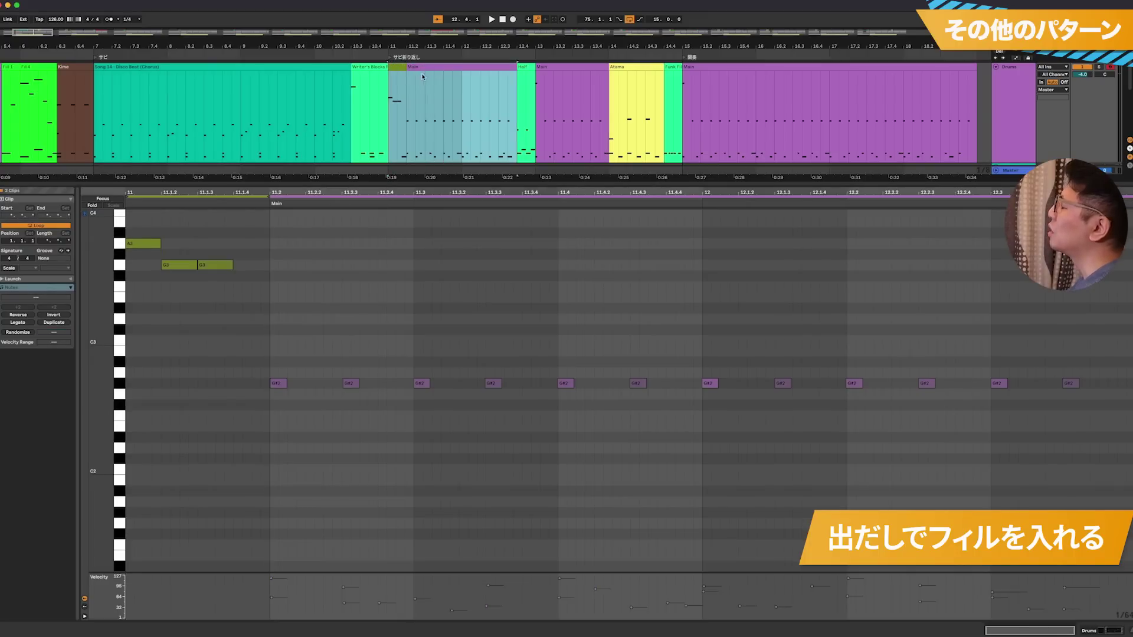
left_click(277, 383)
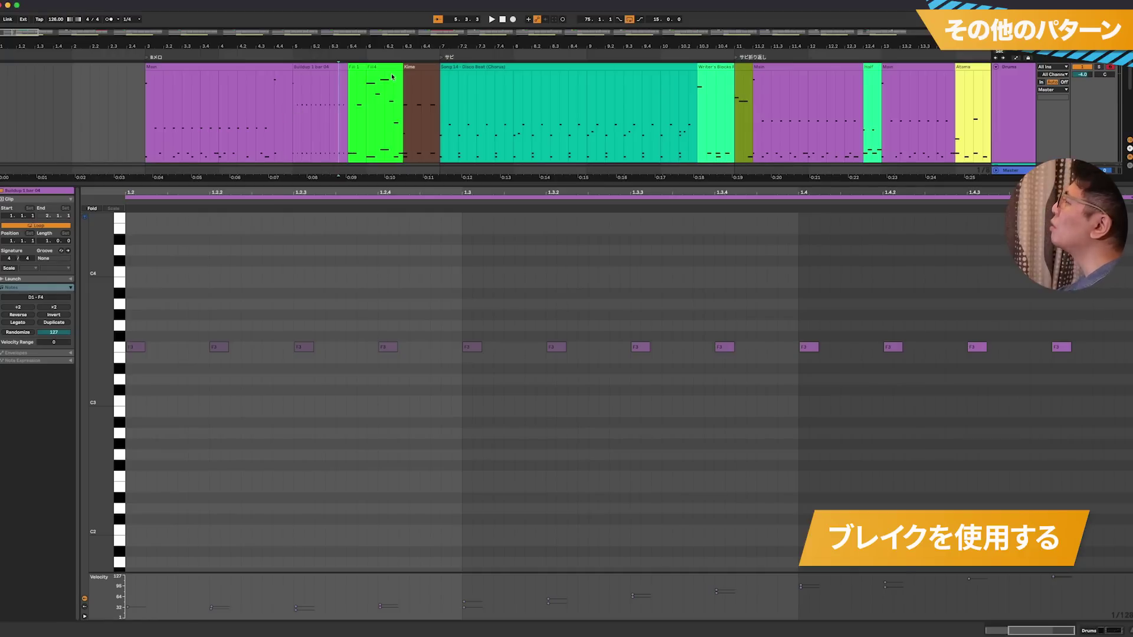
- Deactivate the fill clip in the first half of bar 6 to make a break, and play back from bar 3
left_click(384, 68)
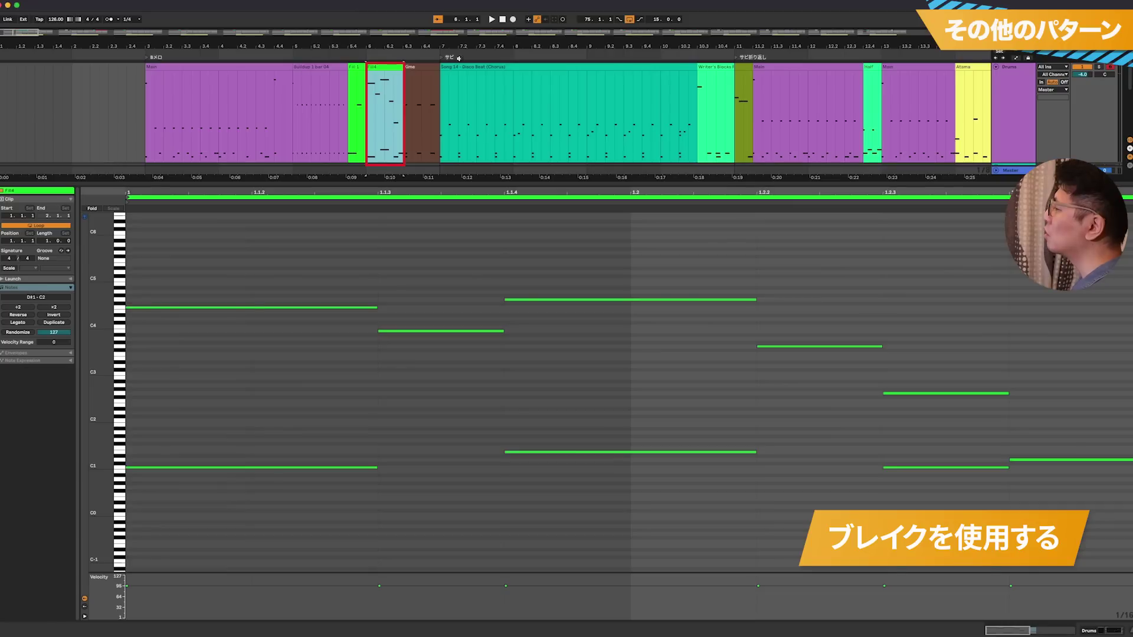
key("0")
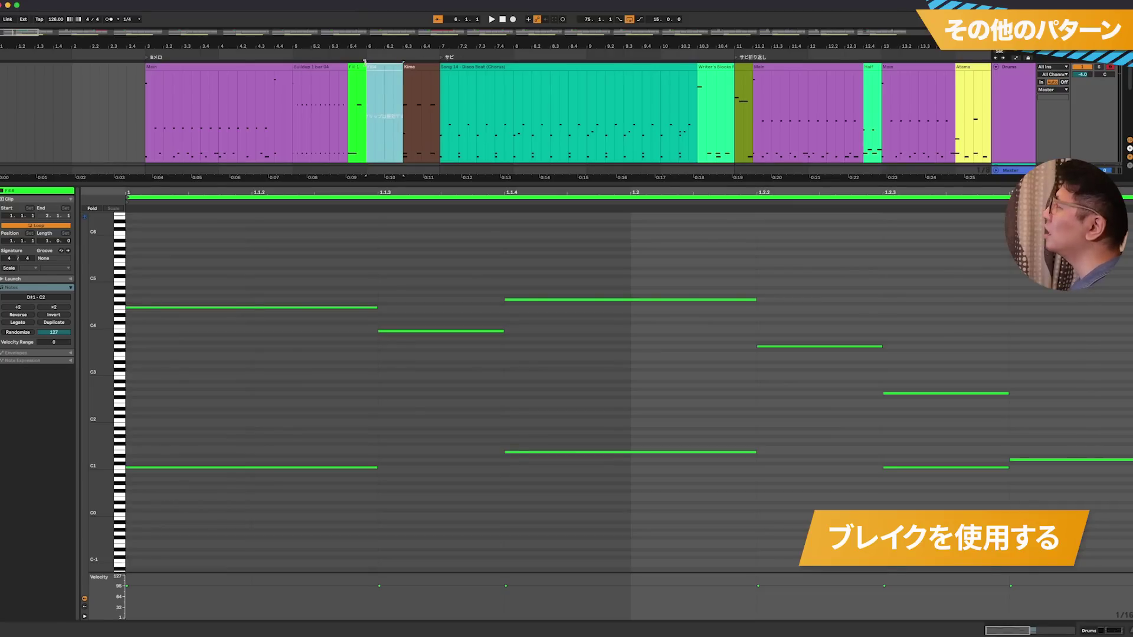
left_click(195, 53)
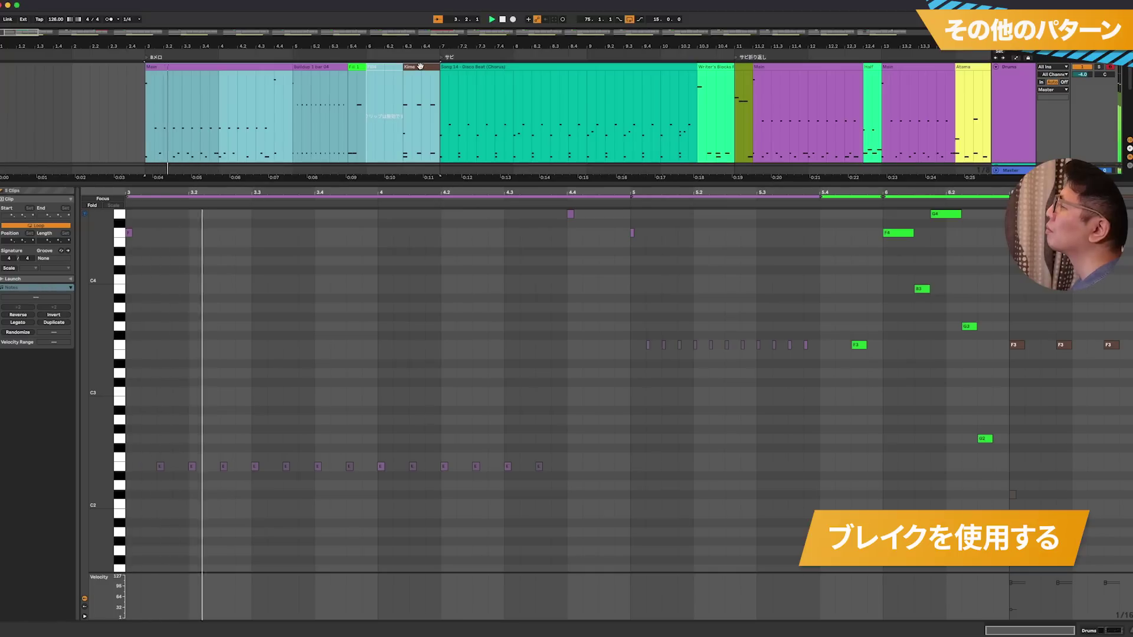
- Select the first half of bar 6 on the other instrument tracks to examine how their parts pause together with the drums
scroll(376, 285, "up", 1)
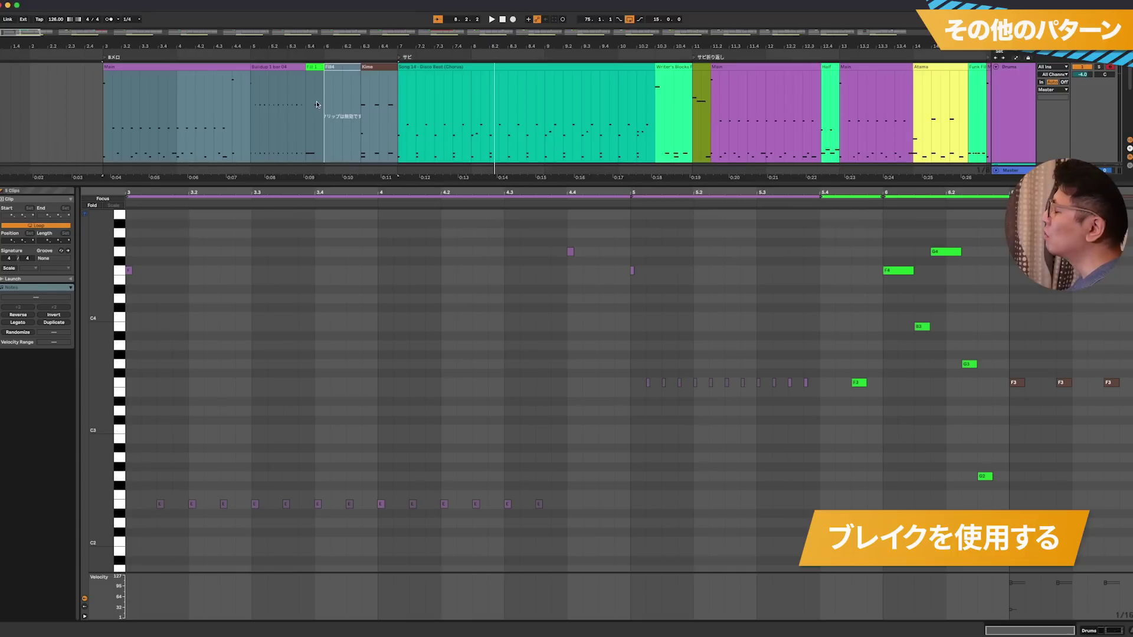
scroll(331, 112, "down", 3)
left_click(325, 109)
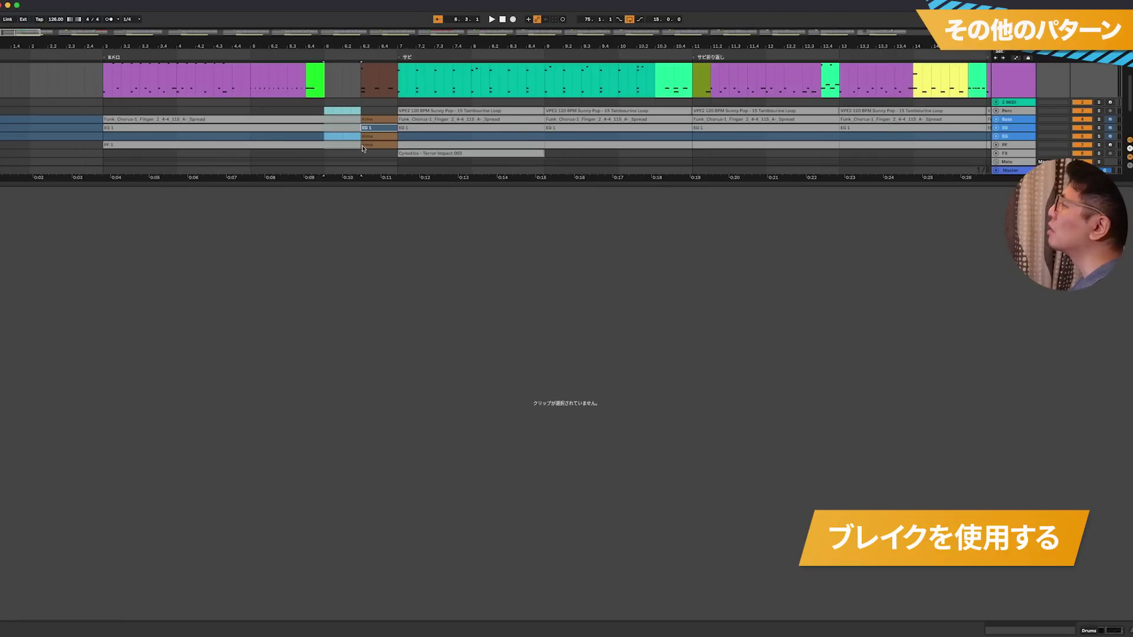
left_click_drag(363, 150, 362, 146)
scroll(258, 95, "up", 3)
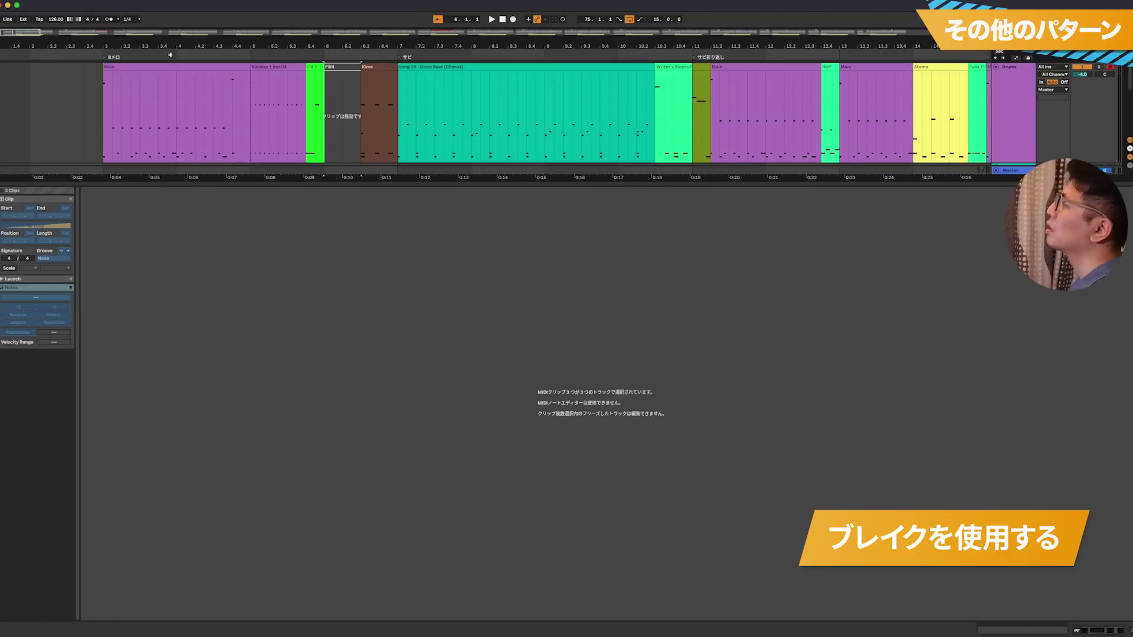
- Select the drum clips from Main at bar 3 through the Disco Beat chorus clip and play them back
left_click(185, 76)
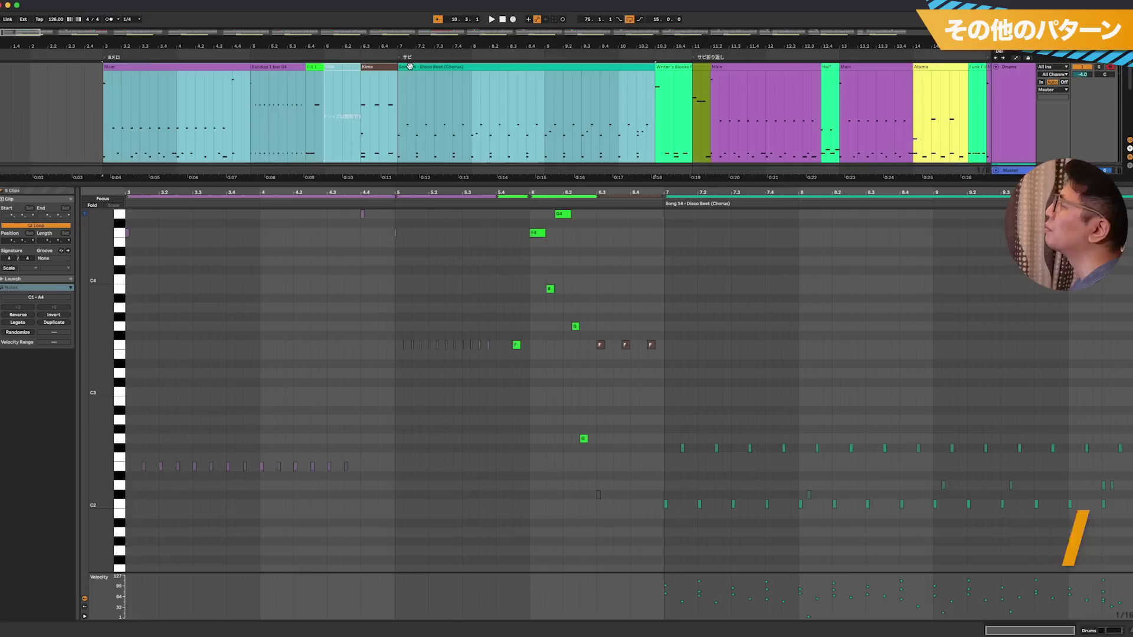
key("space")
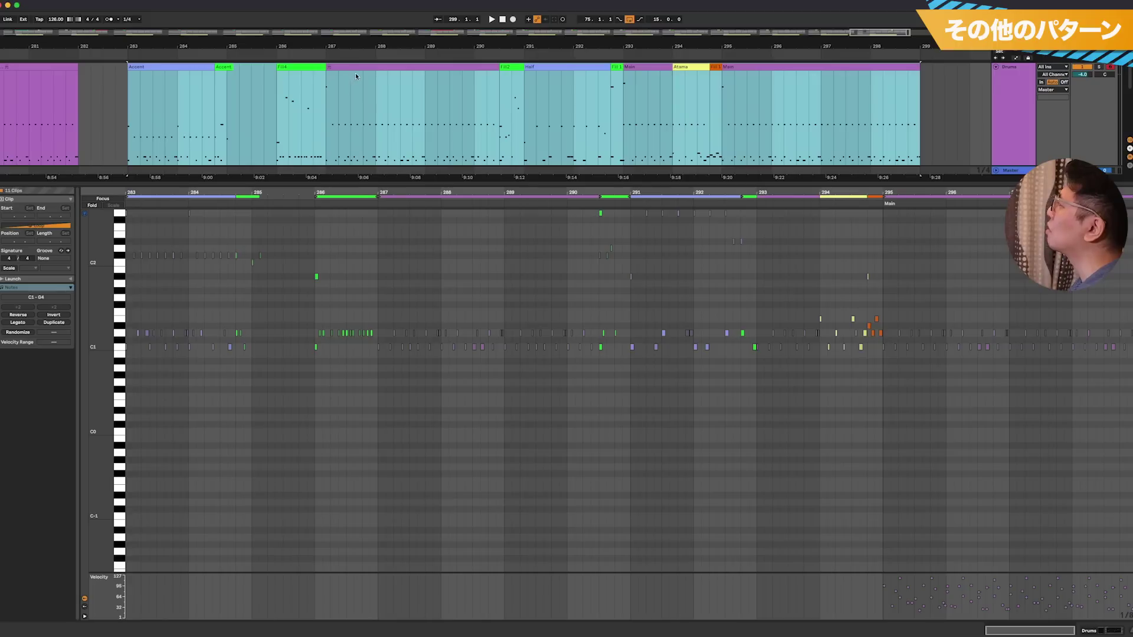
- Play back the drum arrangement from bar 283, examining the notes of the main pattern, half beat and their fills
key("space")
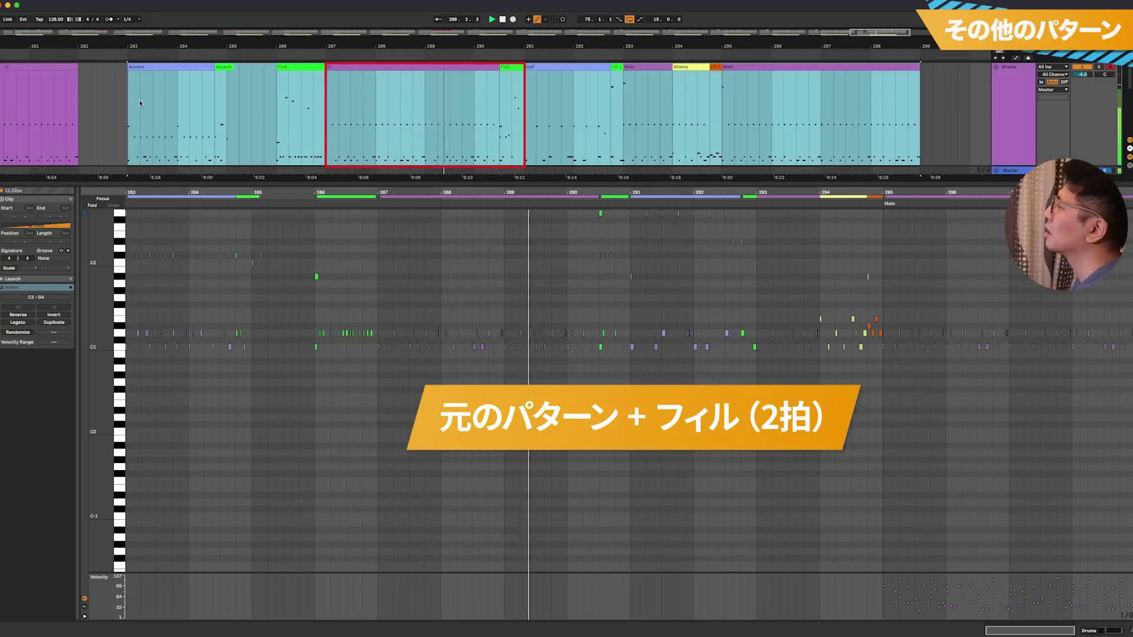
scroll(355, 265, "up", 3)
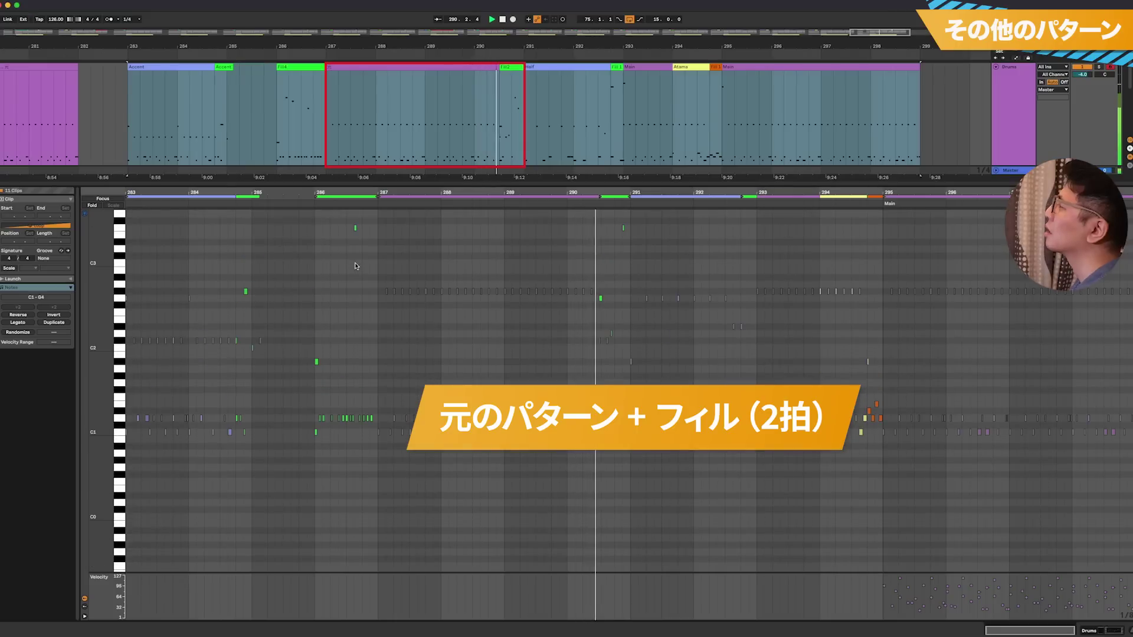
scroll(355, 265, "up", 3)
scroll(355, 265, "up", 1)
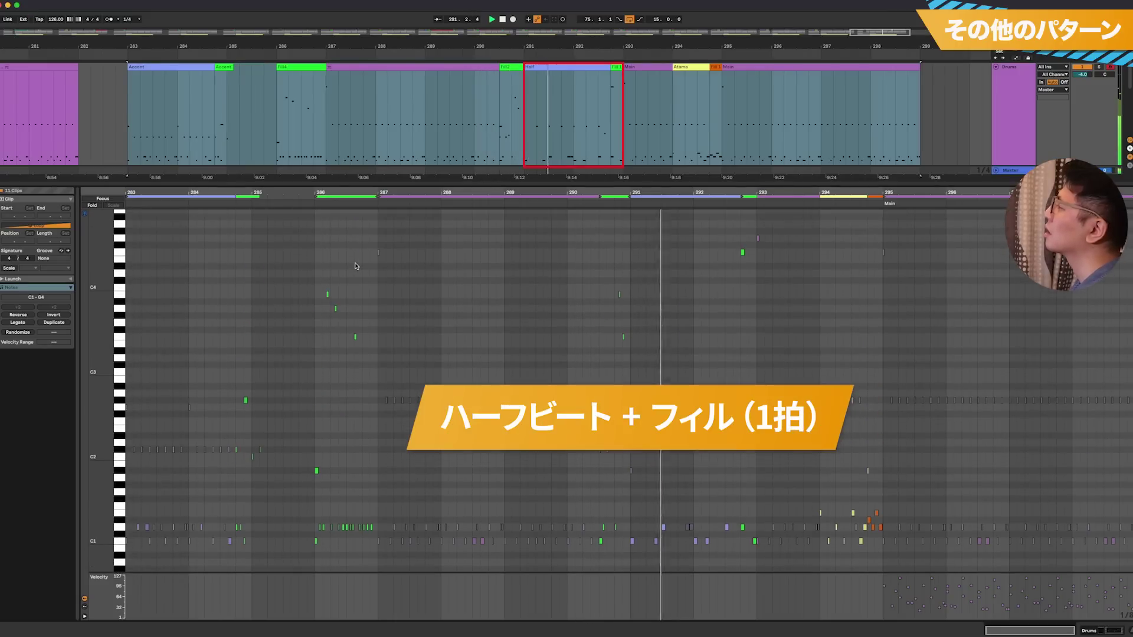